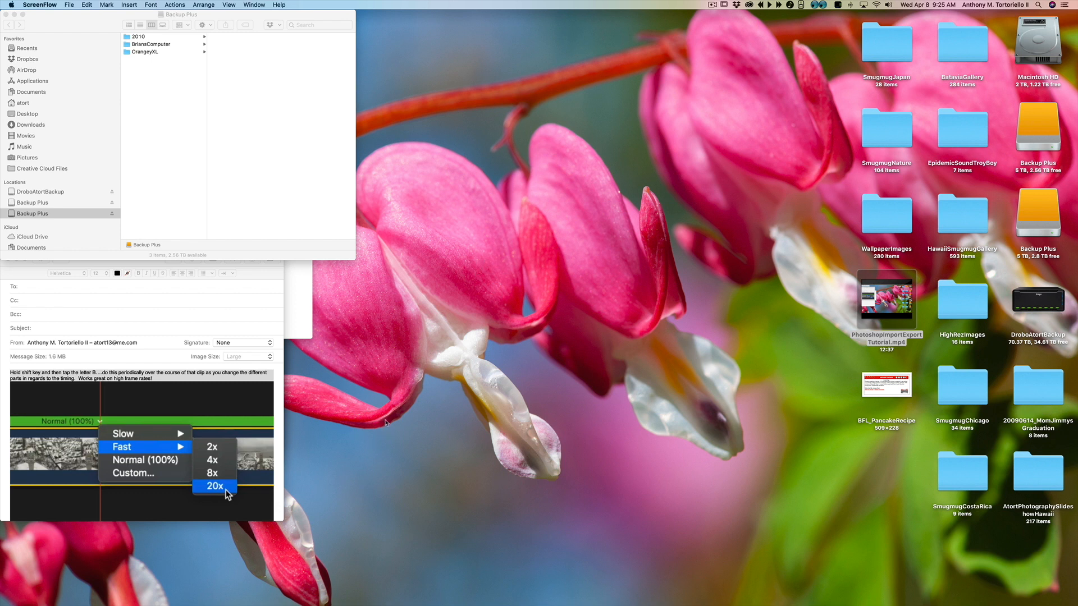
Step: Open the wetransfer-1e590a folder from Downloads in a new Finder window and enlarge the window
{"action": "left_click", "coordinate": [401, 410]}
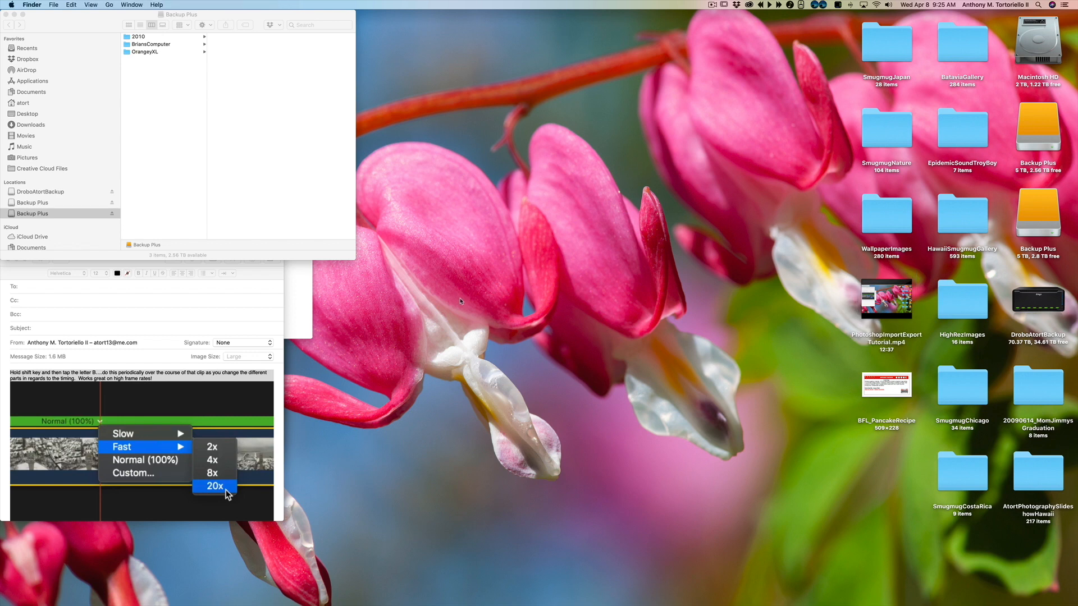
{"action": "key", "text": "super+n"}
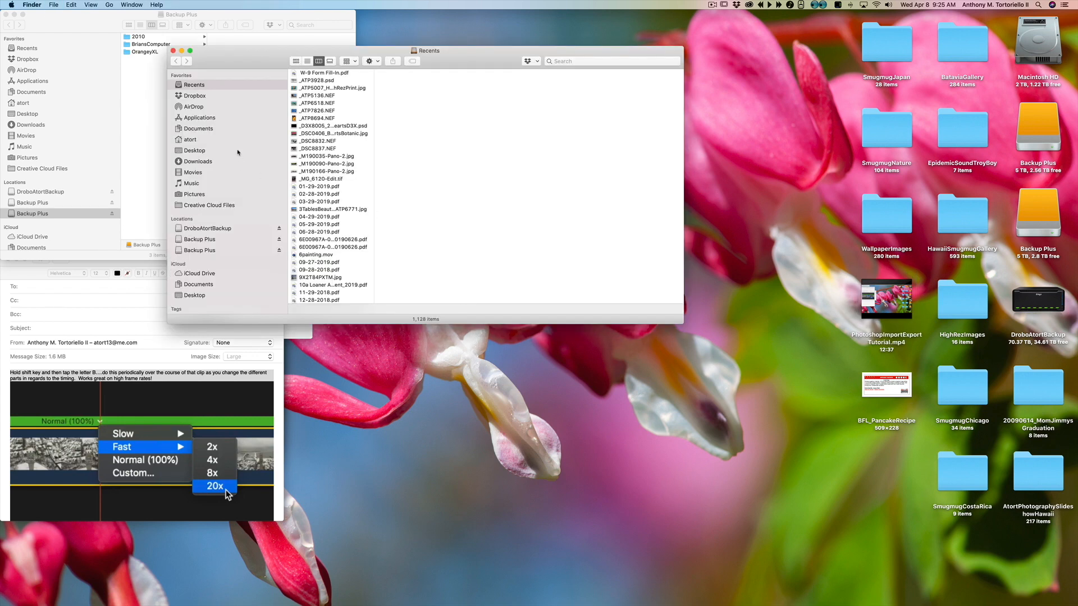
{"action": "left_click", "coordinate": [223, 162]}
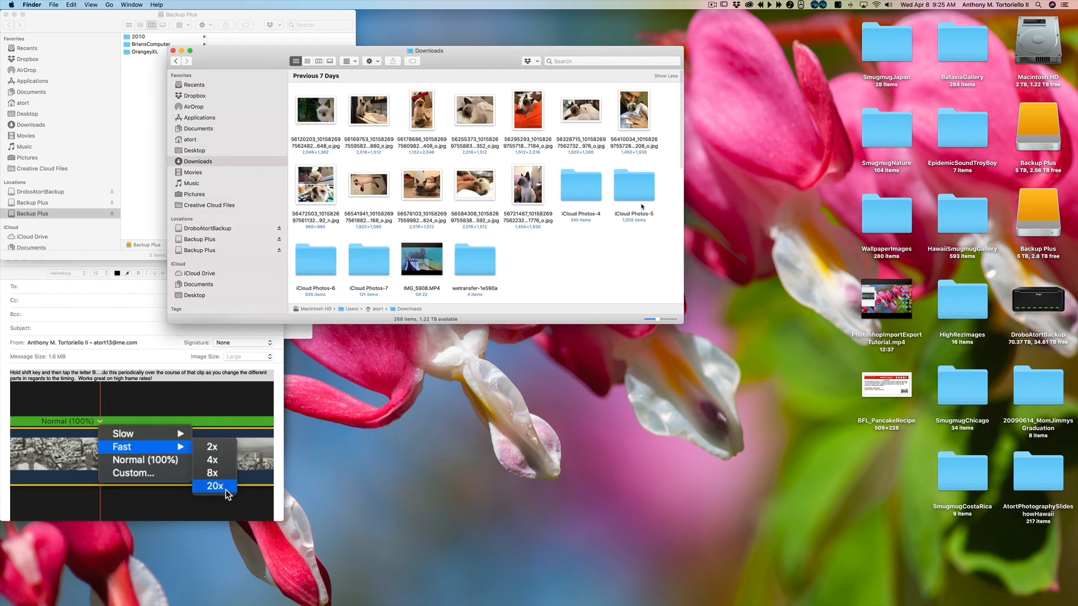
{"action": "double_click", "coordinate": [468, 265]}
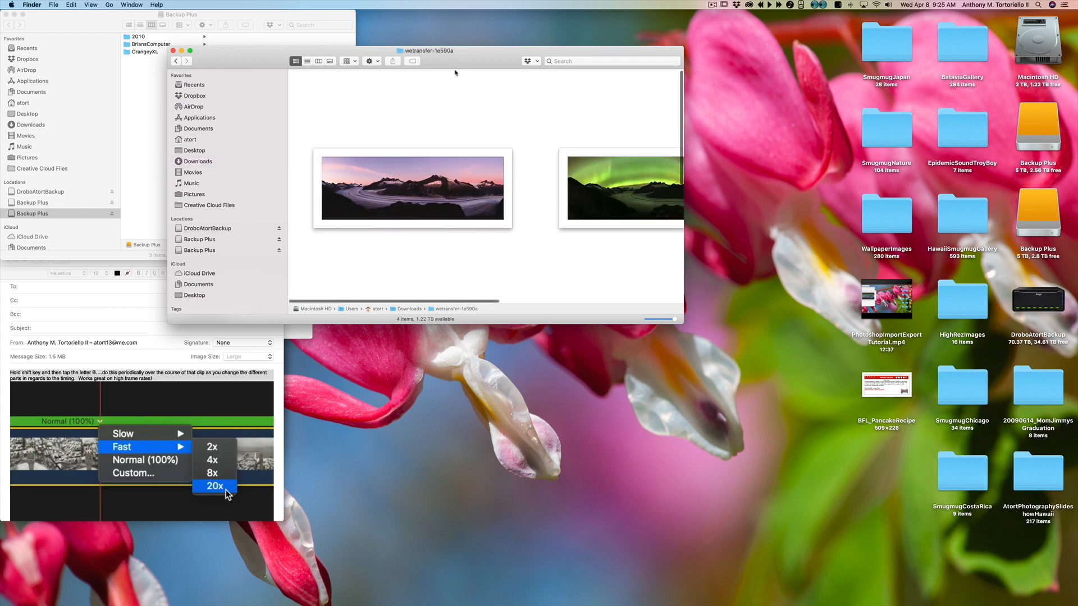
{"action": "left_click_drag", "start_coordinate": [457, 72], "coordinate": [320, 38]}
{"action": "left_click_drag", "start_coordinate": [538, 287], "coordinate": [951, 525]}
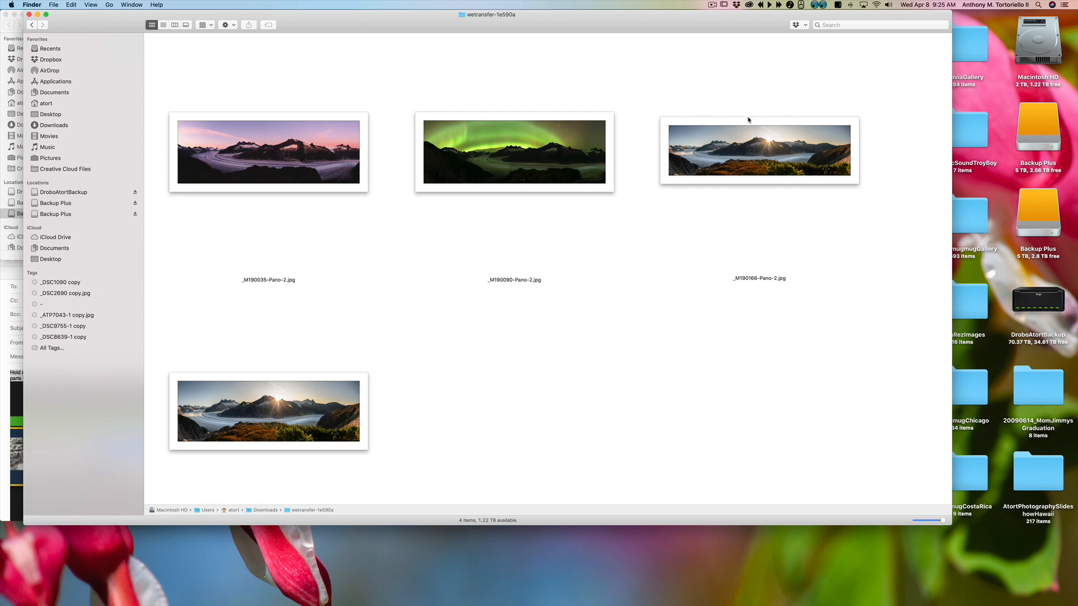
Step: Preview the panorama images in the folder one after another with Quick Look
{"action": "left_click", "coordinate": [331, 175]}
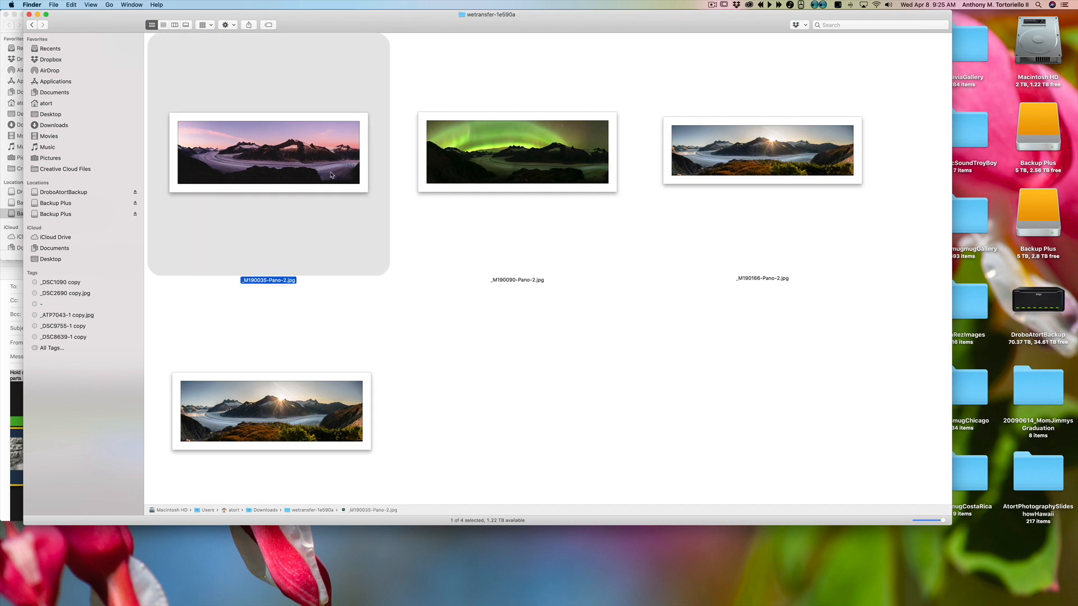
{"action": "key", "text": "space"}
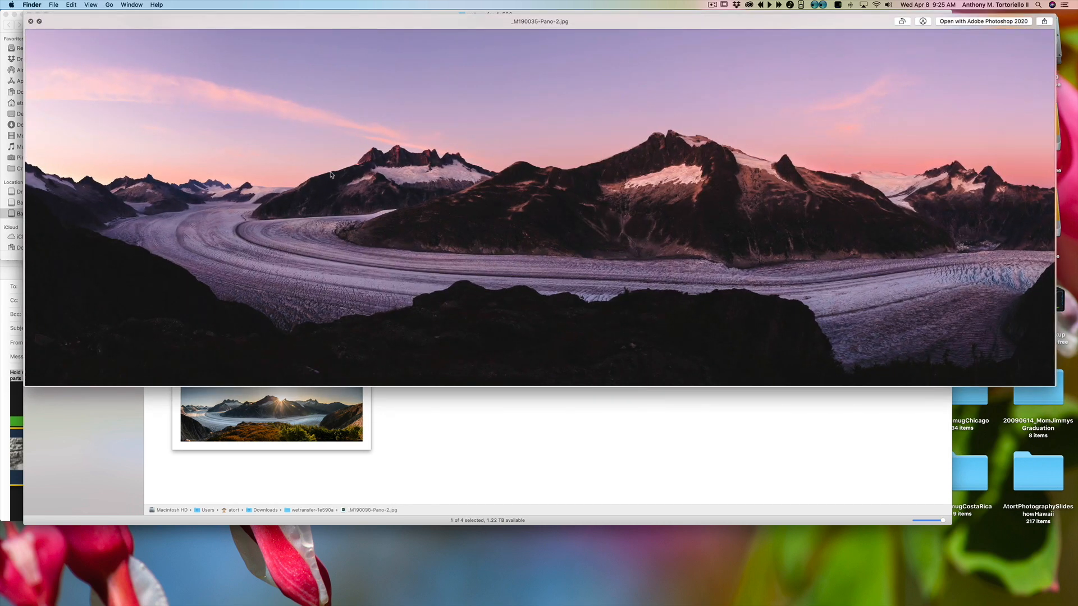
{"action": "key", "text": "Right"}
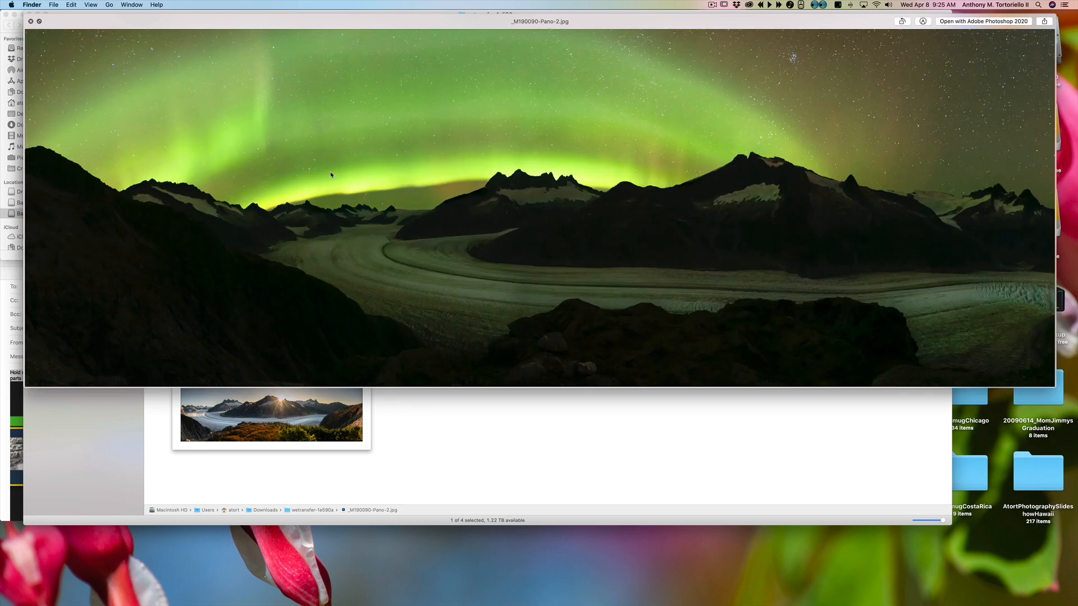
{"action": "key", "text": "Right"}
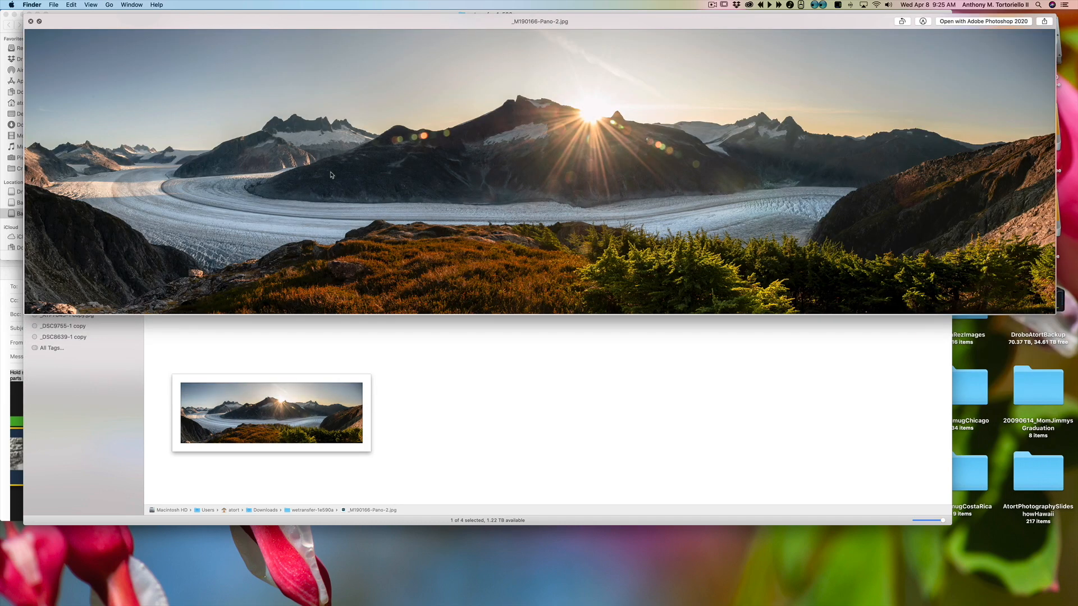
{"action": "key", "text": "space"}
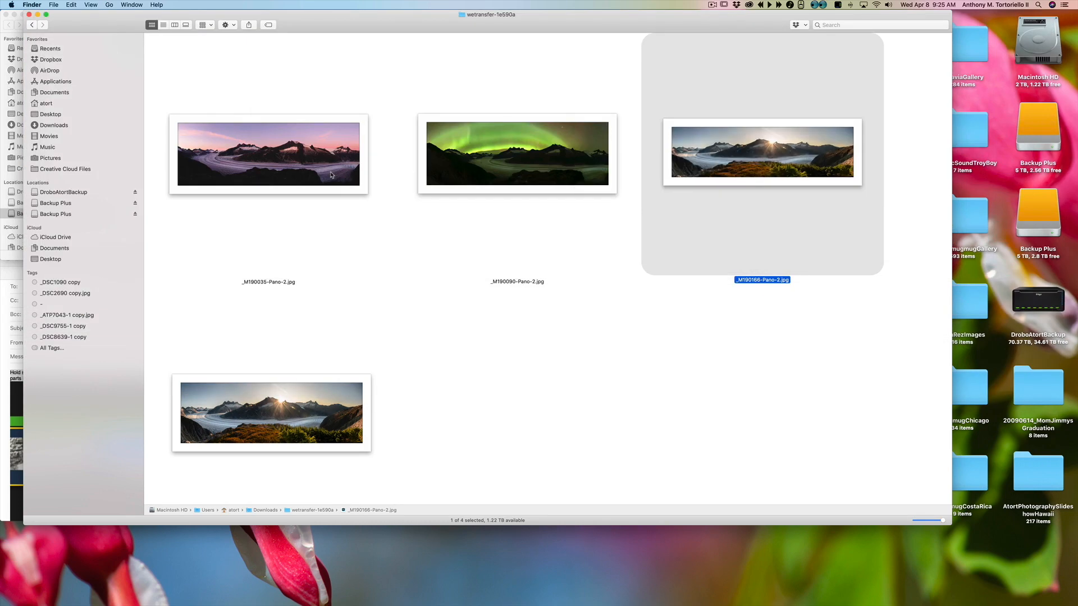
{"action": "left_click", "coordinate": [635, 216]}
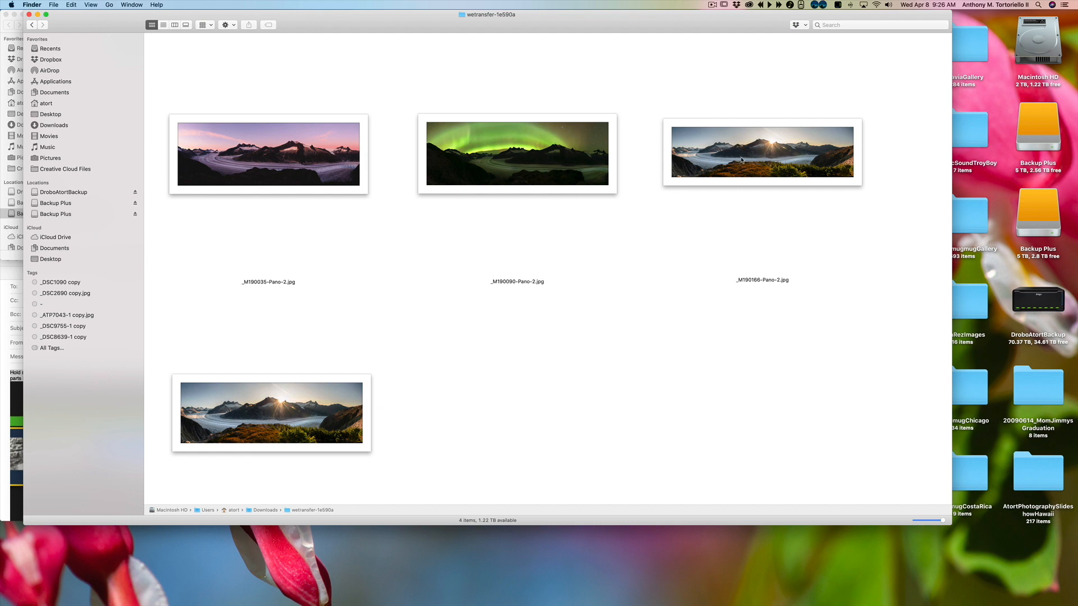
Step: Open _M190166-Pano-2.jpg in Photoshop, zoom in and cycle the screen modes before closing the document
{"action": "double_click", "coordinate": [749, 163]}
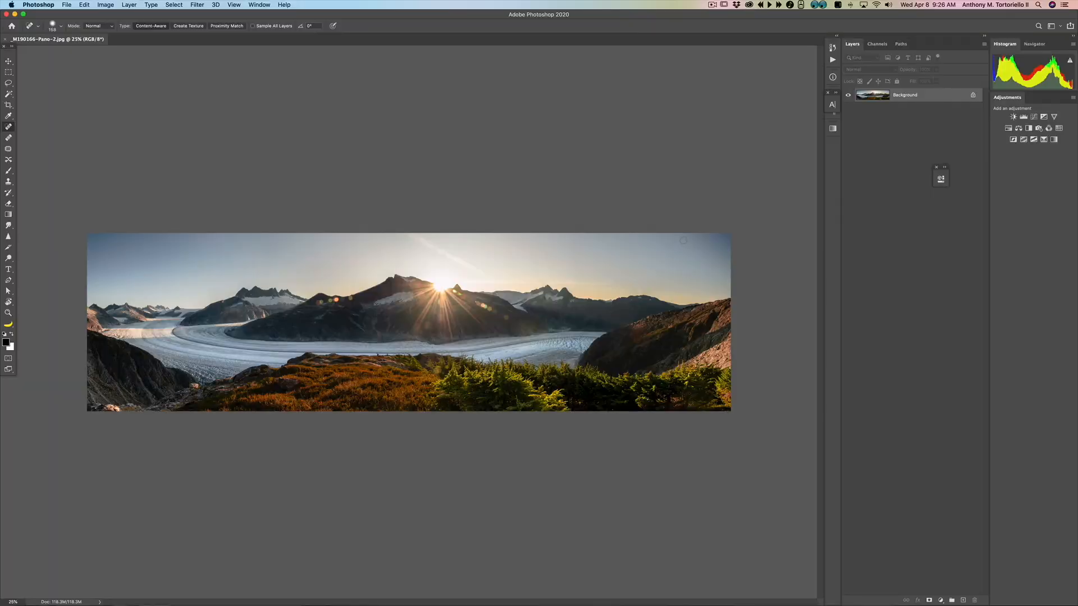
{"action": "key", "text": "f"}
{"action": "key", "text": "z"}
{"action": "left_click", "coordinate": [667, 250]}
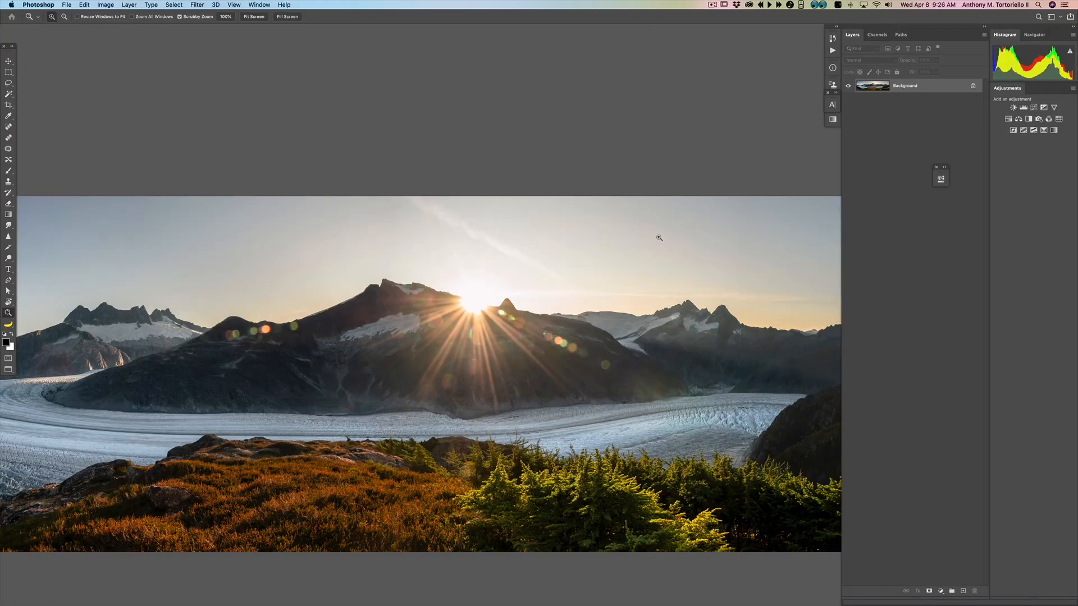
{"action": "key", "text": "f"}
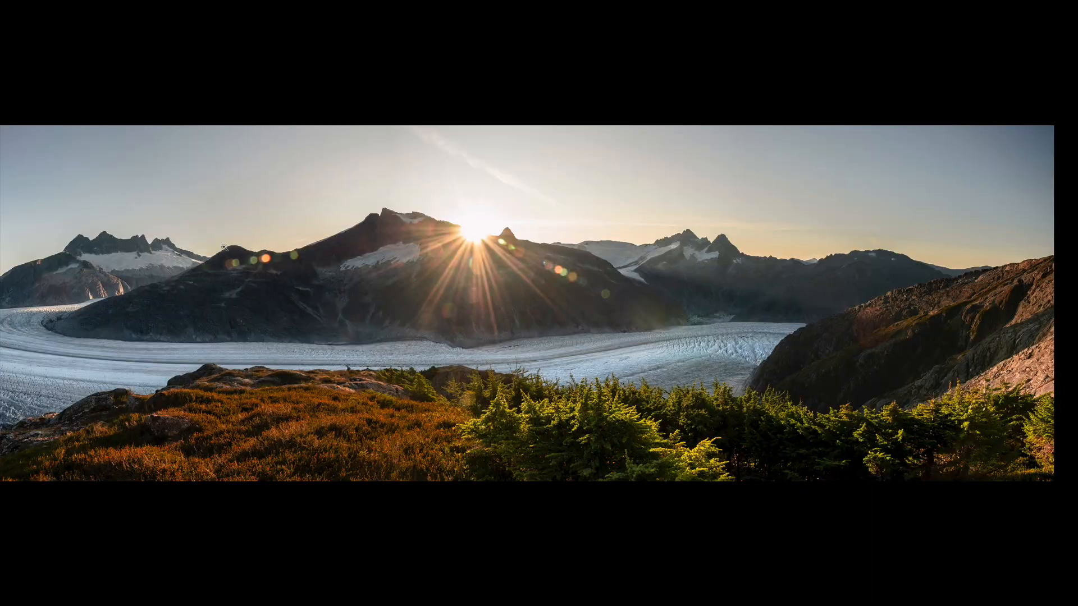
{"action": "key", "text": "f"}
{"action": "left_click", "coordinate": [6, 14]}
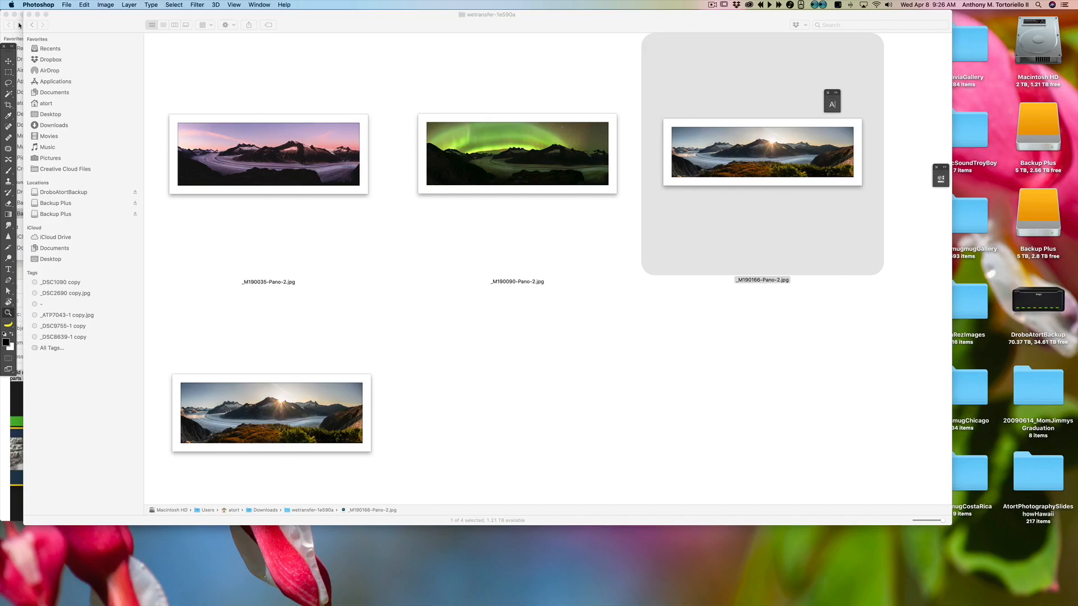
Step: Open the desktop image BFL_PancakeRecipe in Preview and quit Preview
{"action": "left_click_drag", "start_coordinate": [649, 26], "coordinate": [335, 169]}
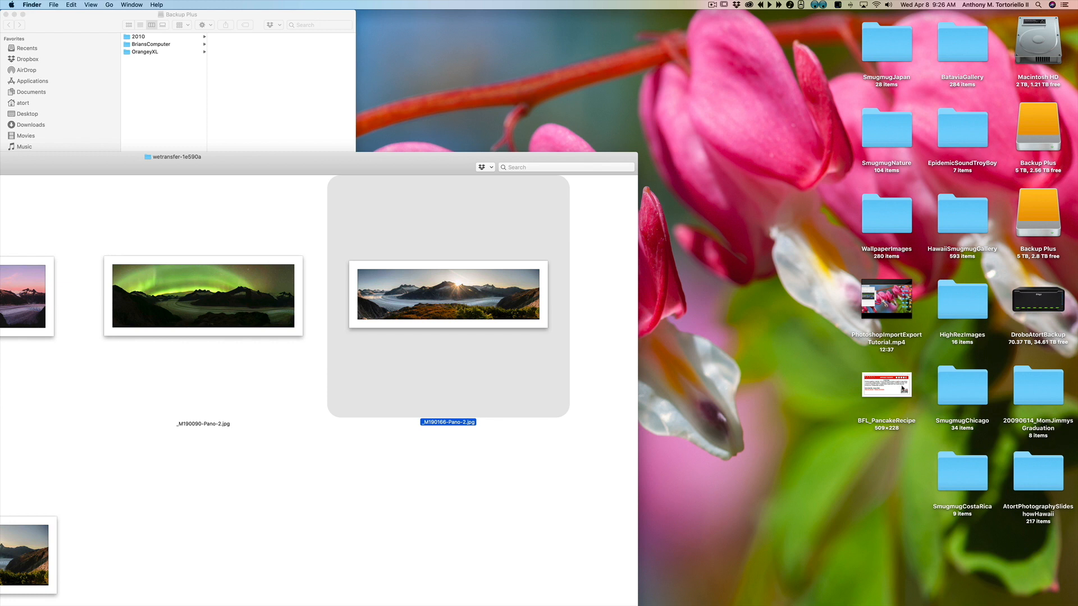
{"action": "double_click", "coordinate": [893, 390]}
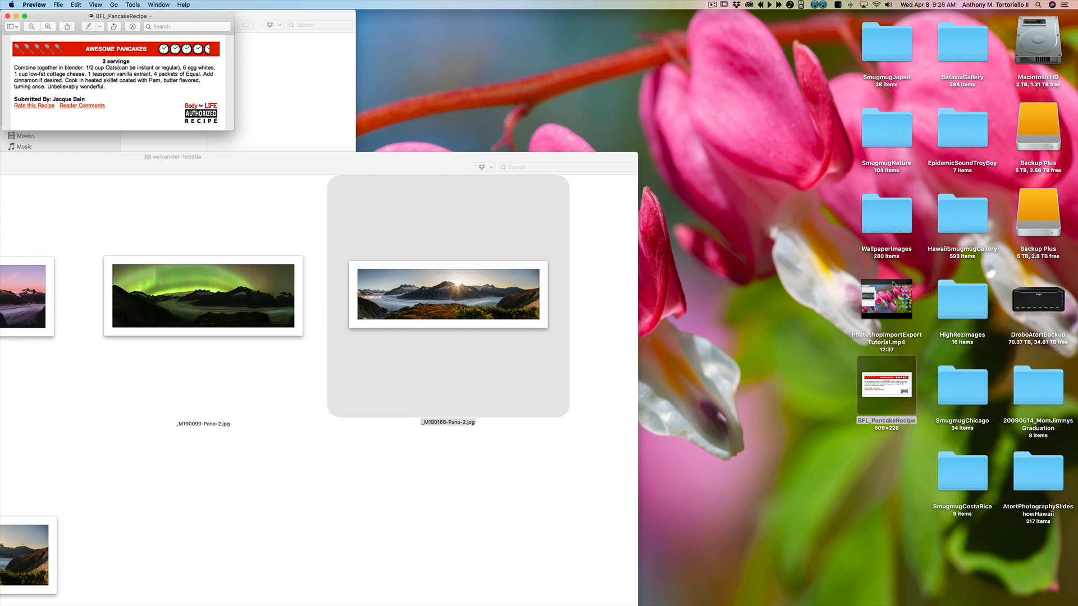
{"action": "left_click", "coordinate": [29, 4]}
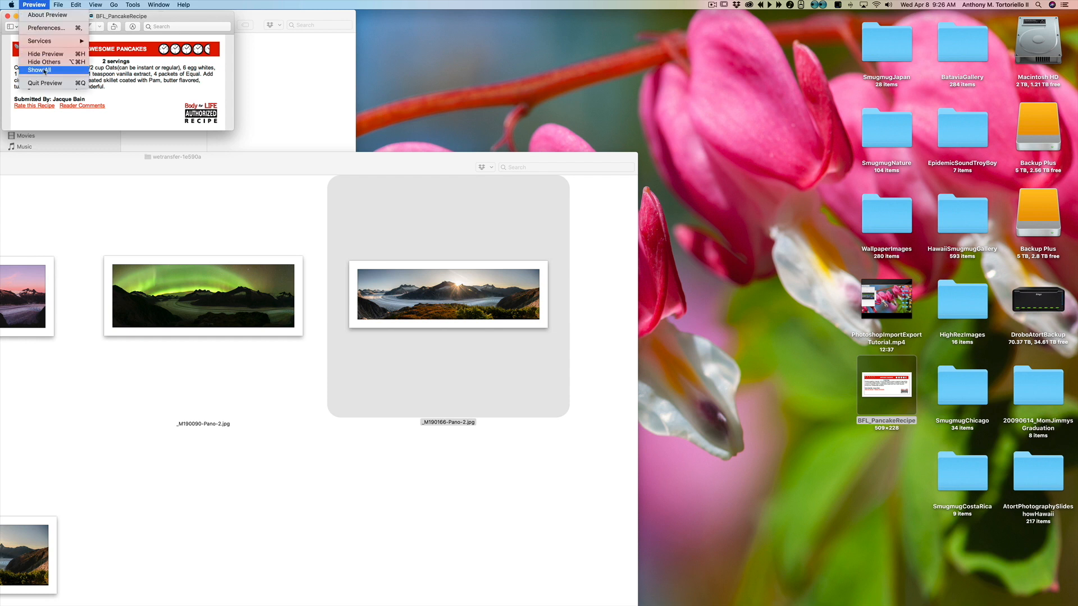
{"action": "left_click", "coordinate": [45, 82]}
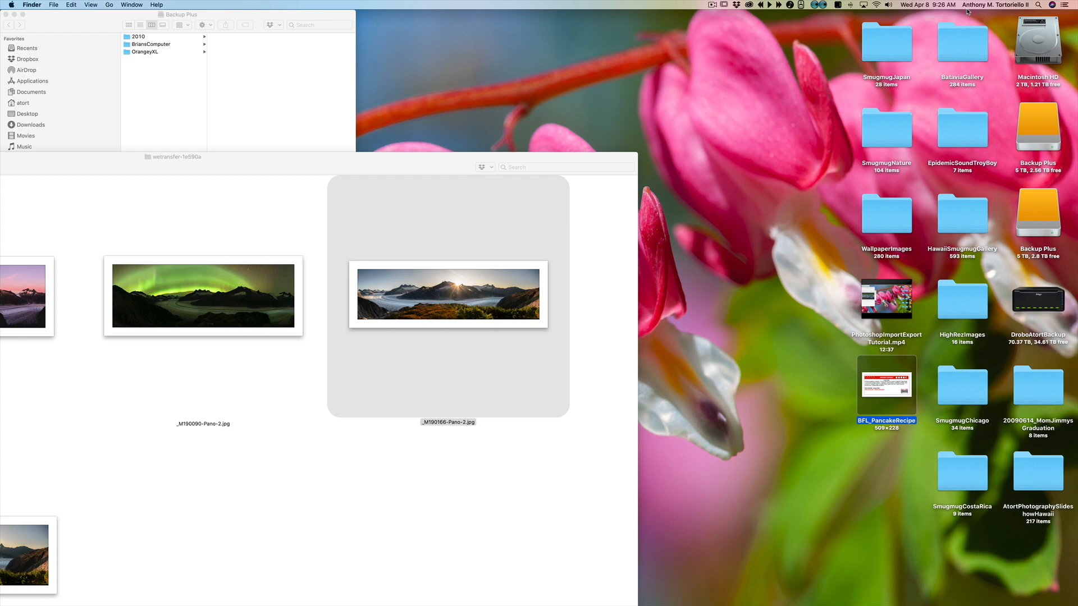
Step: Show info for BFL_PancakeRecipe, and open the selected panorama in Photoshop and close it again
{"action": "key", "text": "super+i"}
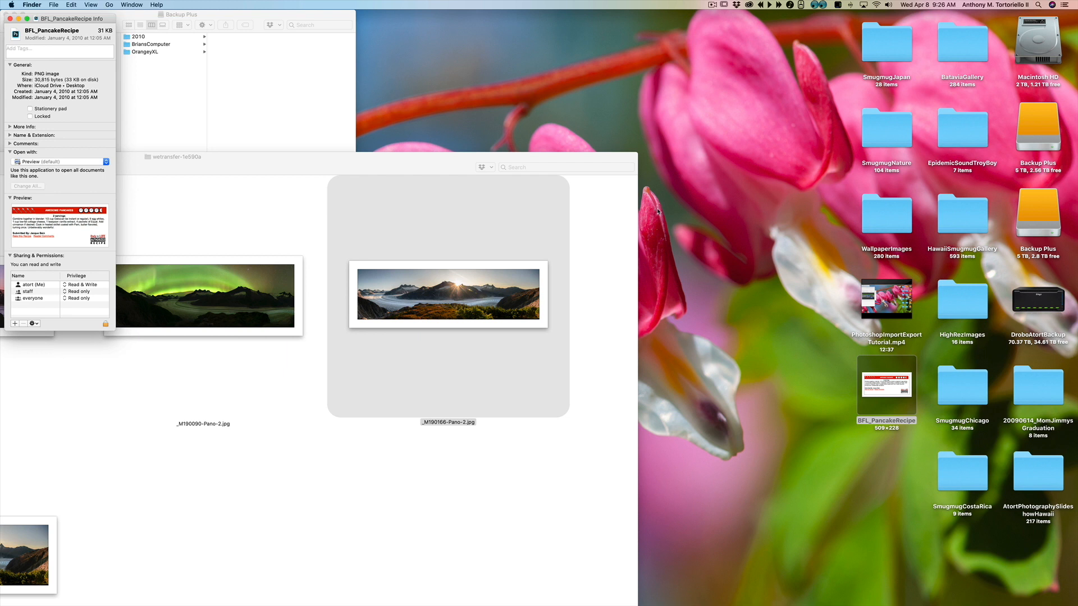
{"action": "left_click", "coordinate": [9, 18]}
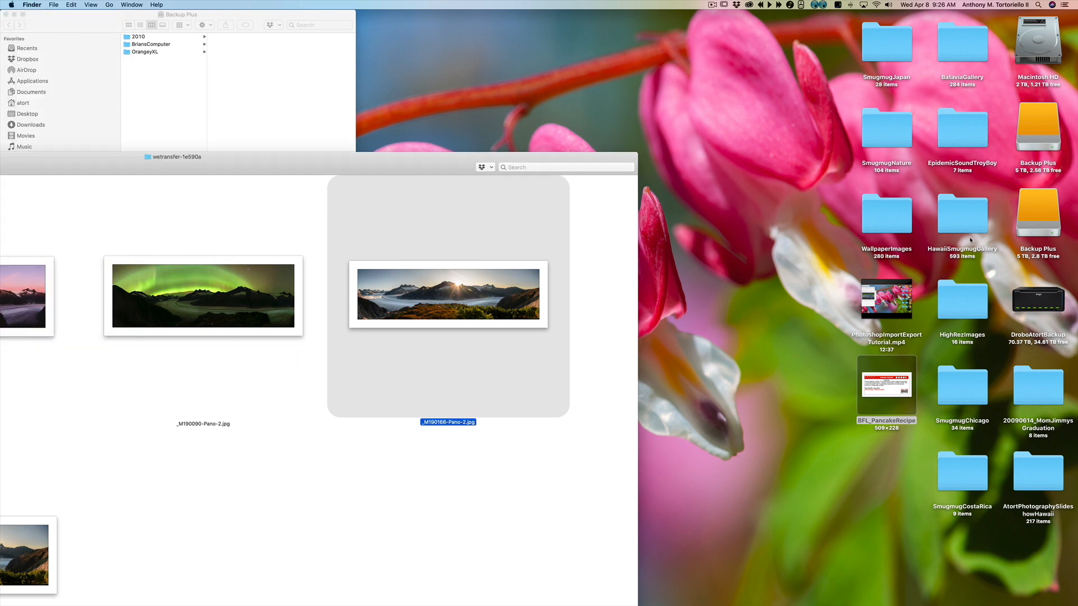
{"action": "key", "text": "super+o"}
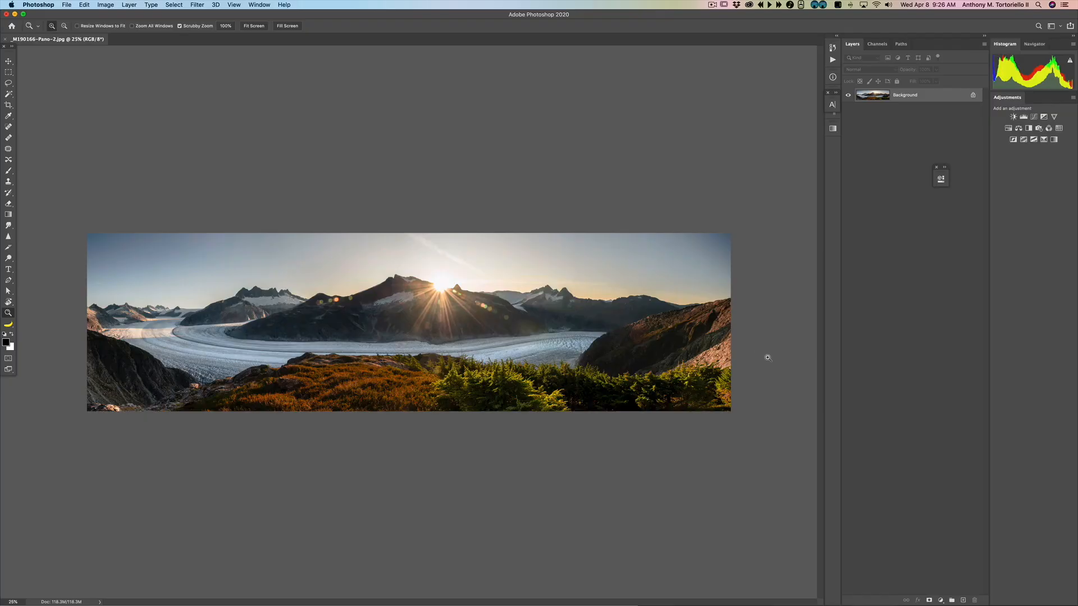
{"action": "left_click", "coordinate": [6, 14]}
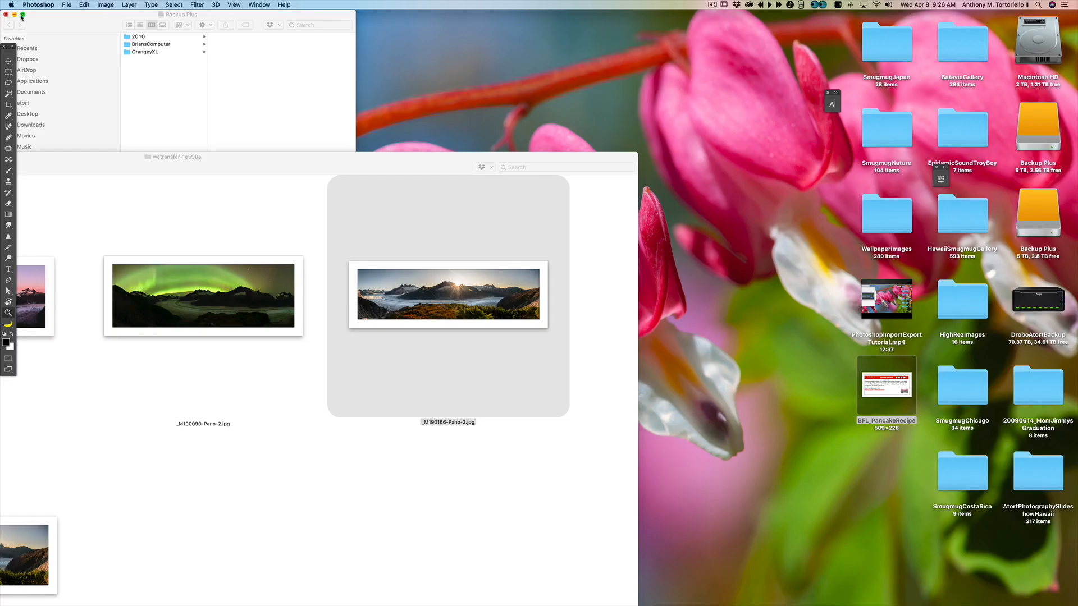
Step: Set BFL_PancakeRecipe and all PNG files to open with Adobe Photoshop 2020 through its Get Info window
{"action": "left_click", "coordinate": [894, 399]}
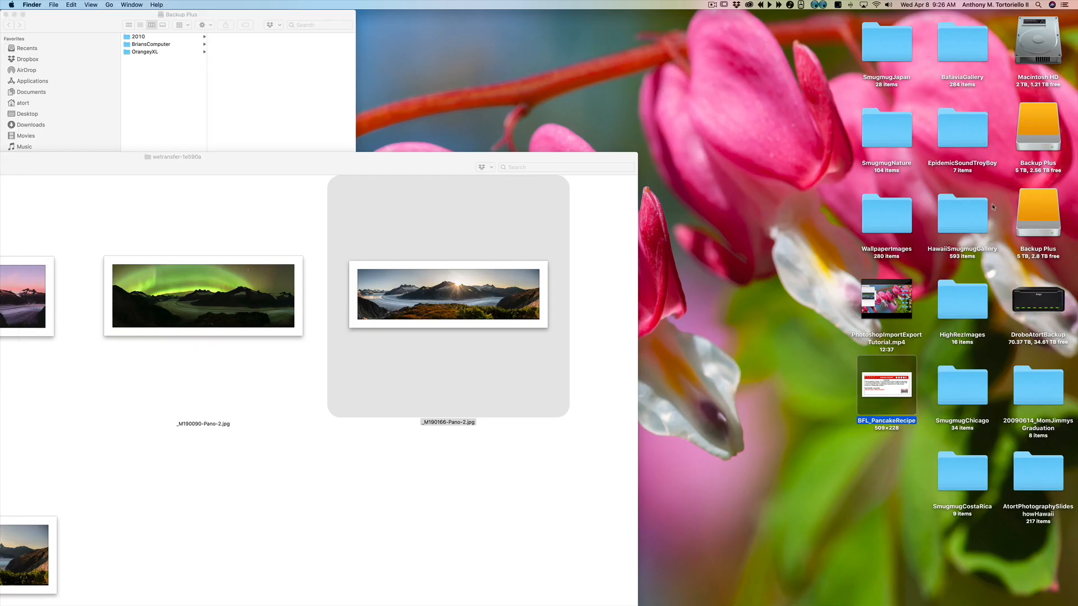
{"action": "key", "text": "super+i"}
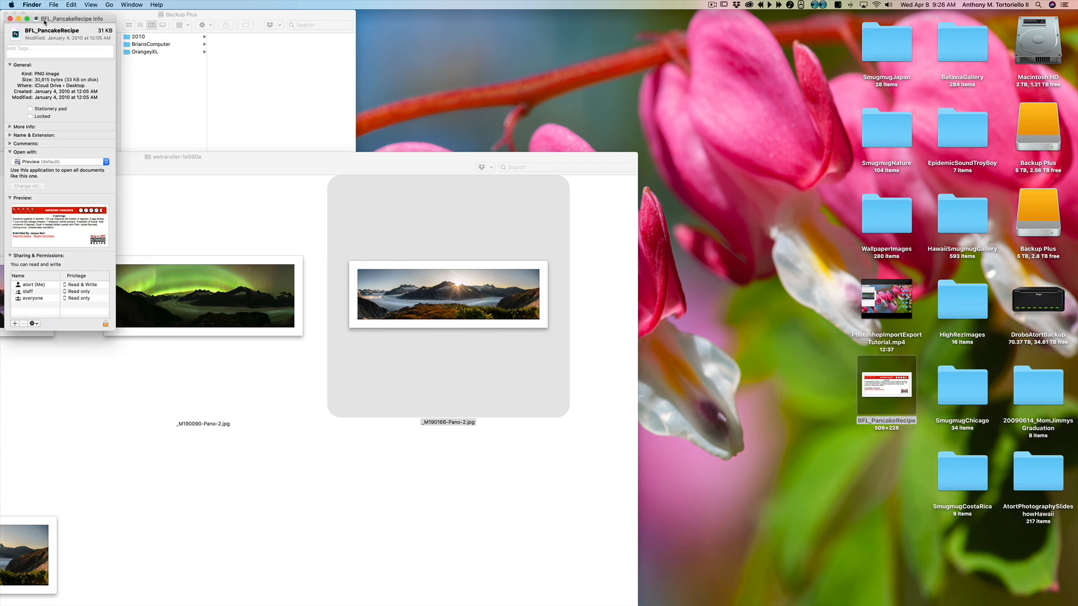
{"action": "left_click_drag", "start_coordinate": [44, 21], "coordinate": [45, 16]}
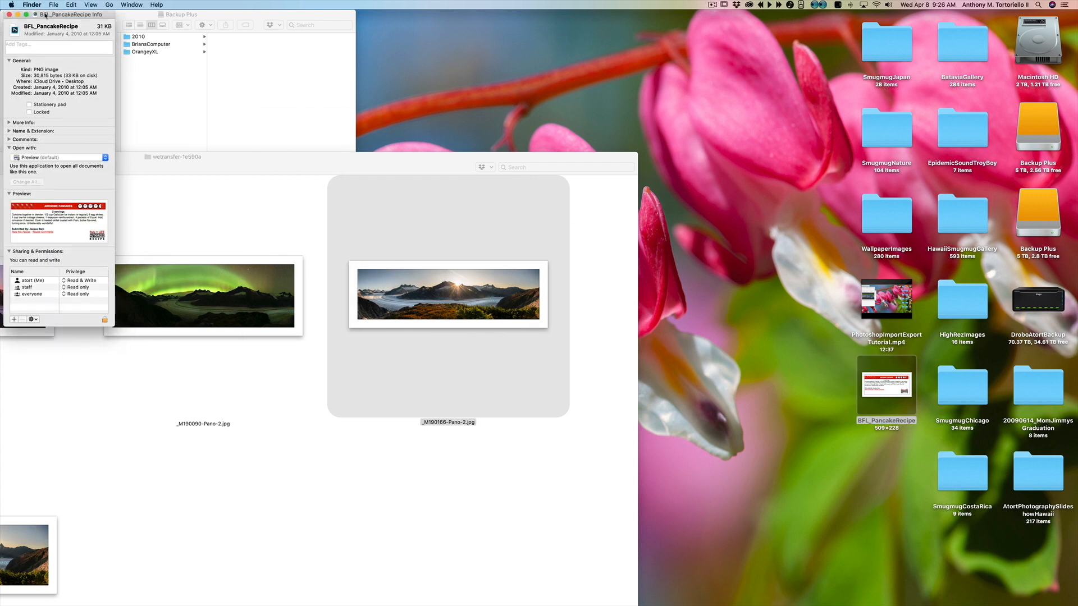
{"action": "left_click", "coordinate": [57, 159]}
{"action": "left_click", "coordinate": [57, 159]}
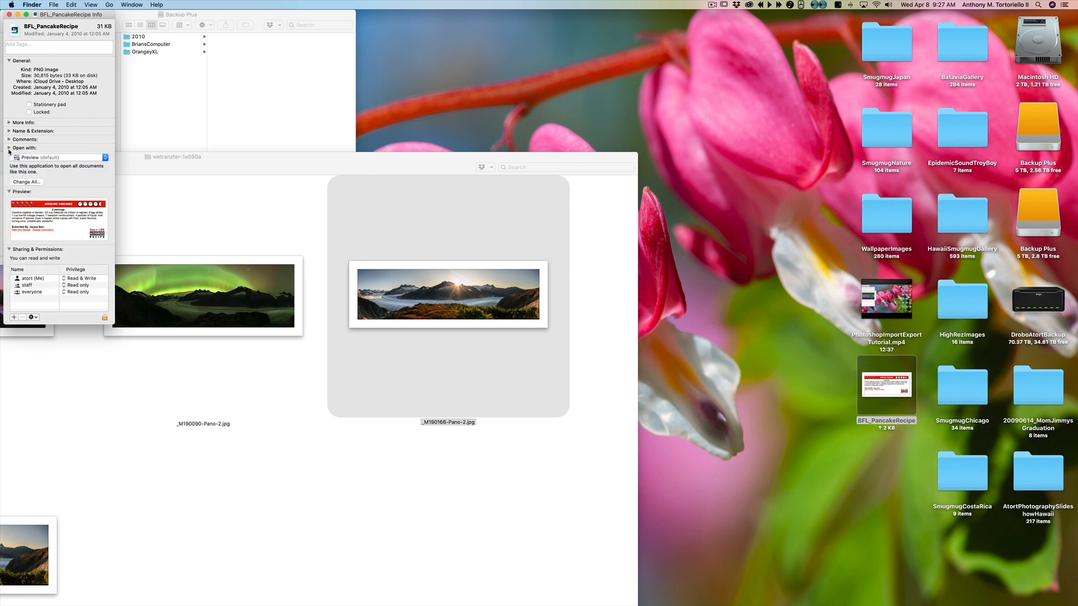
{"action": "left_click", "coordinate": [9, 149]}
{"action": "left_click", "coordinate": [9, 148]}
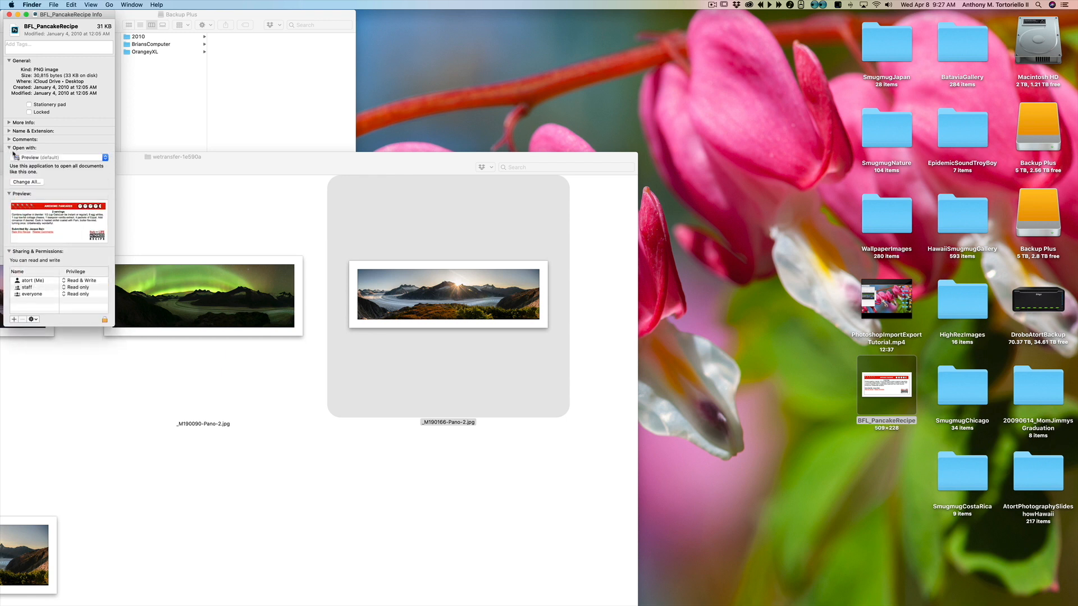
{"action": "left_click", "coordinate": [52, 160]}
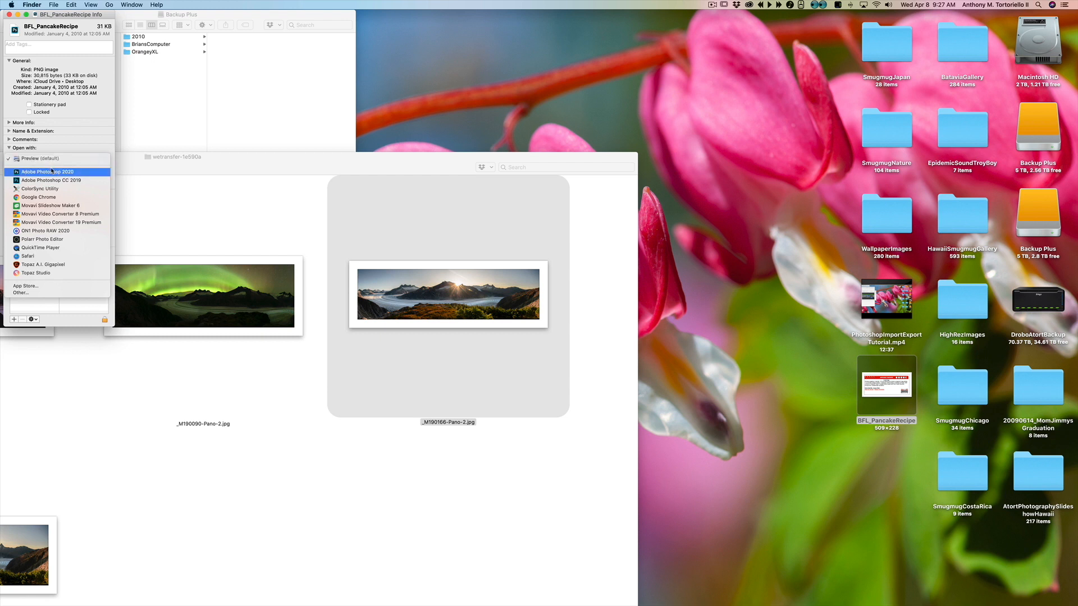
{"action": "left_click", "coordinate": [56, 172]}
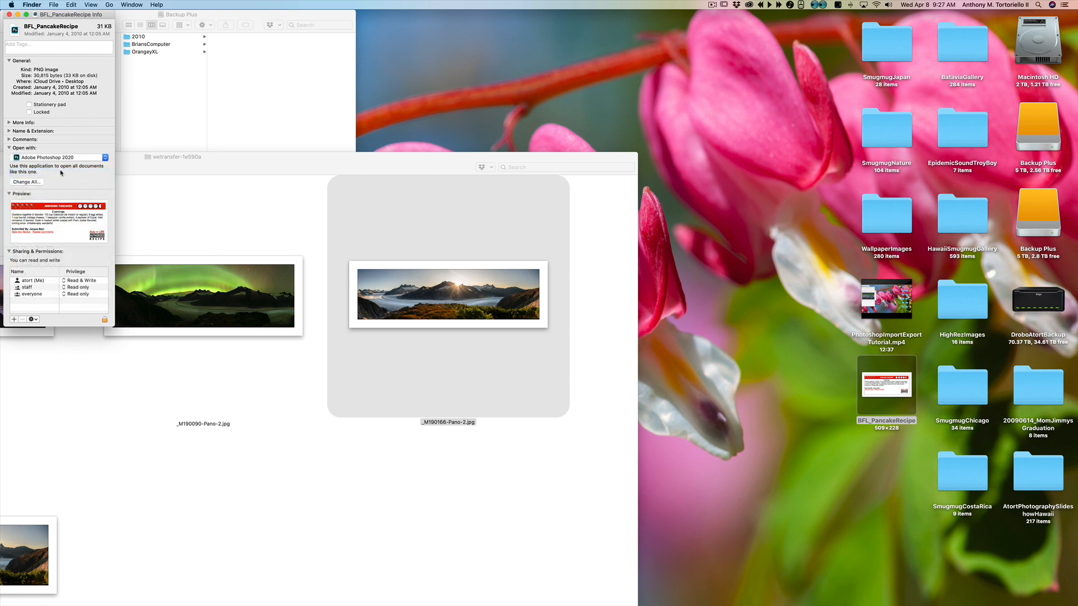
{"action": "left_click", "coordinate": [30, 182]}
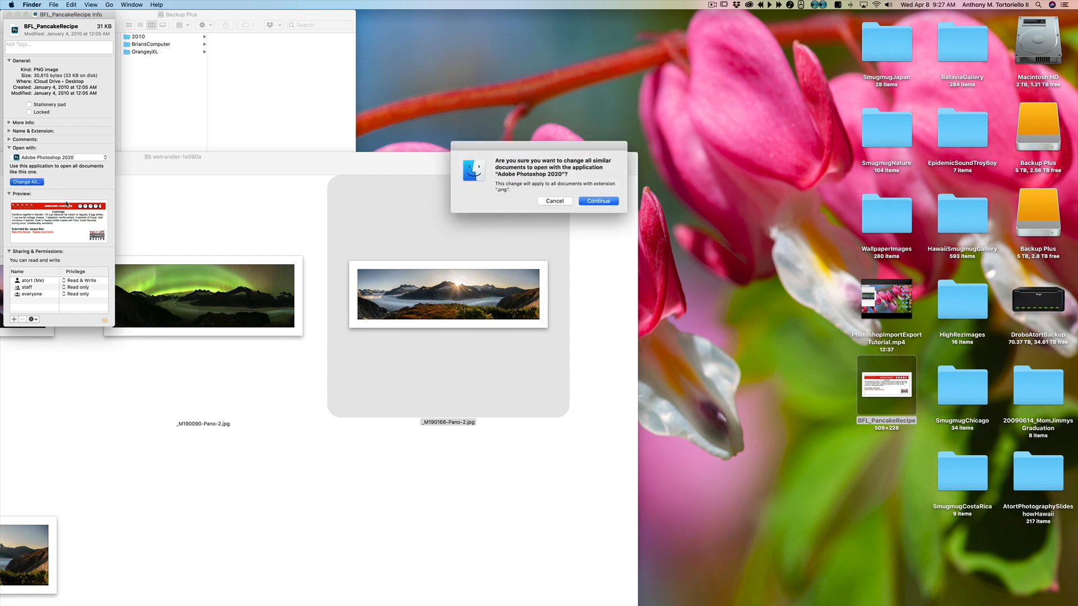
{"action": "left_click_drag", "start_coordinate": [557, 147], "coordinate": [480, 134]}
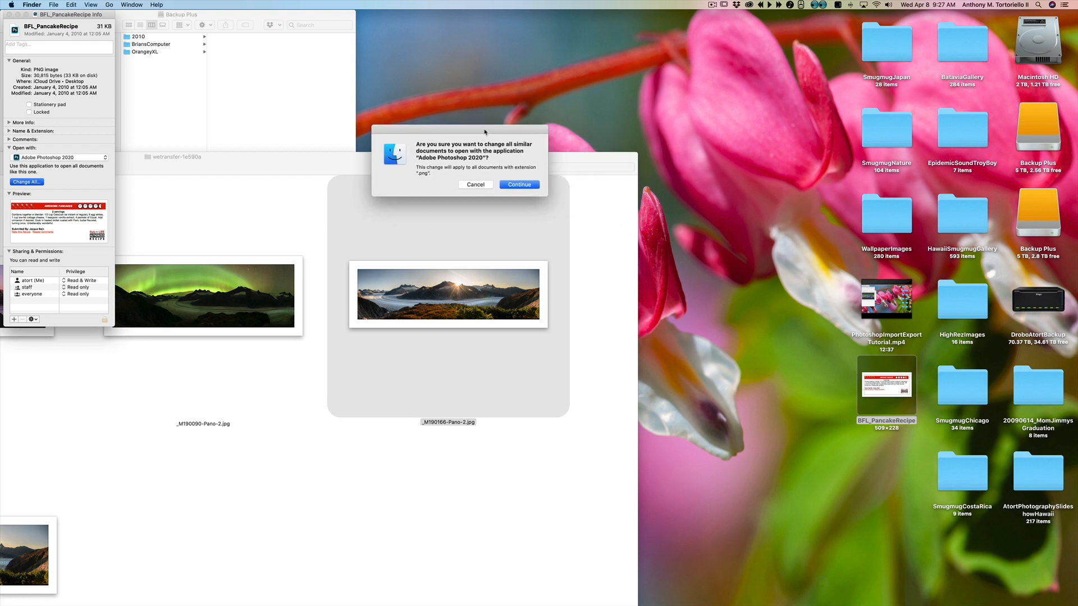
{"action": "left_click", "coordinate": [521, 186]}
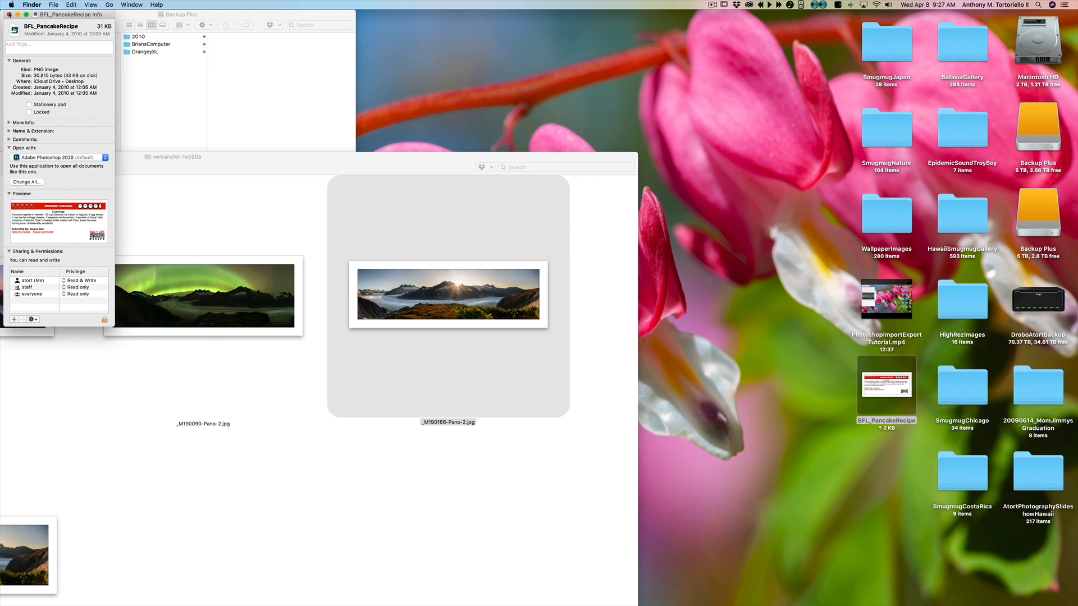
Step: Close the info window, open BFL_PancakeRecipe in Photoshop and close the document
{"action": "left_click", "coordinate": [9, 14]}
{"action": "double_click", "coordinate": [892, 393]}
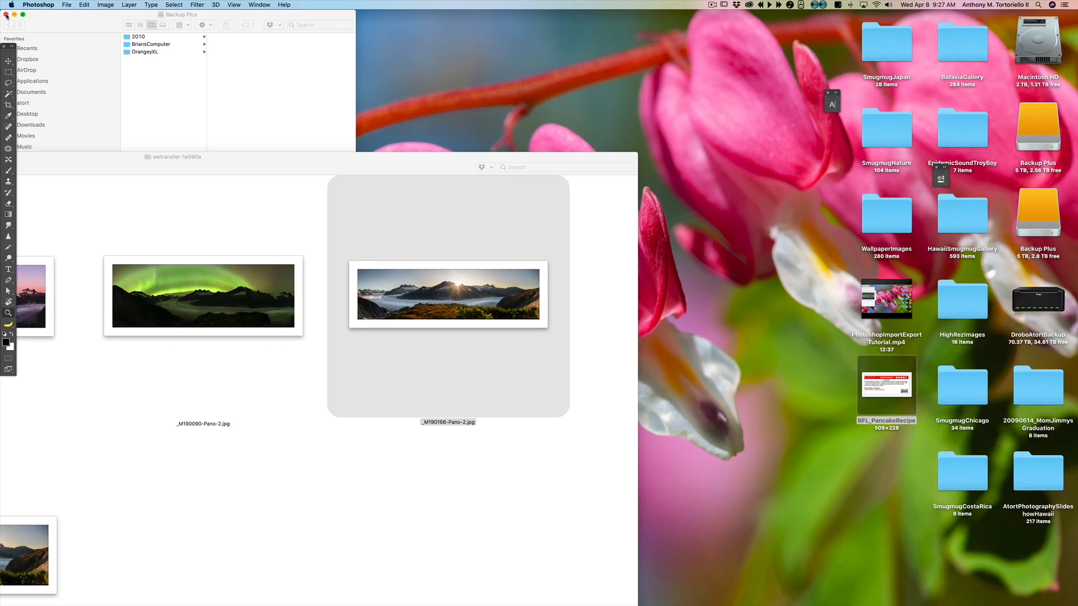
{"action": "left_click", "coordinate": [7, 14]}
Step: Open the desktop image BFL_PancakeRecipe in Photoshop from Finder, then close the document
{"action": "left_click", "coordinate": [720, 264]}
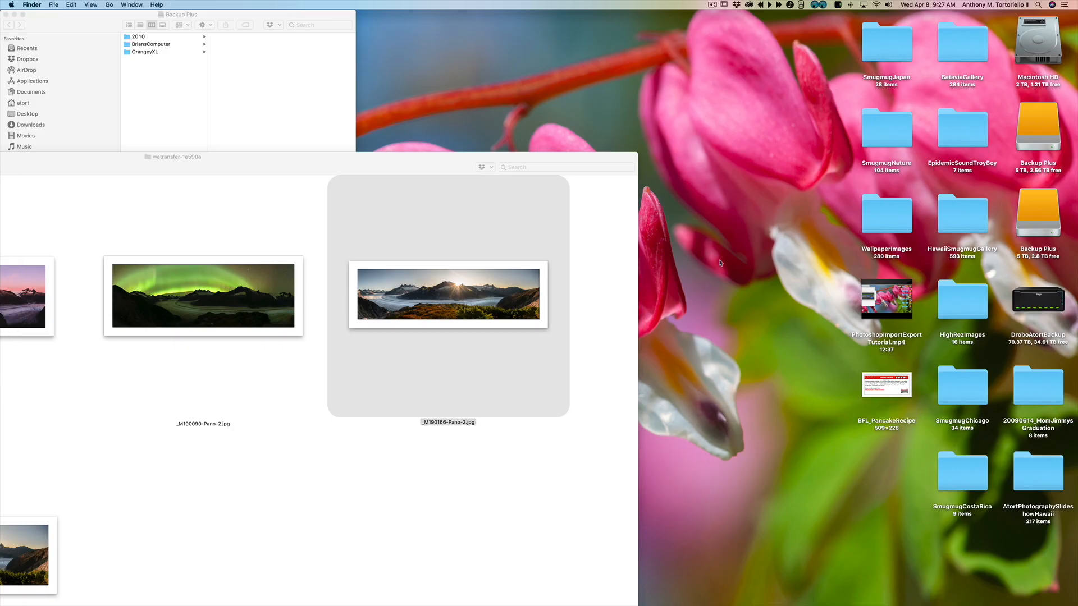
{"action": "left_click", "coordinate": [892, 388]}
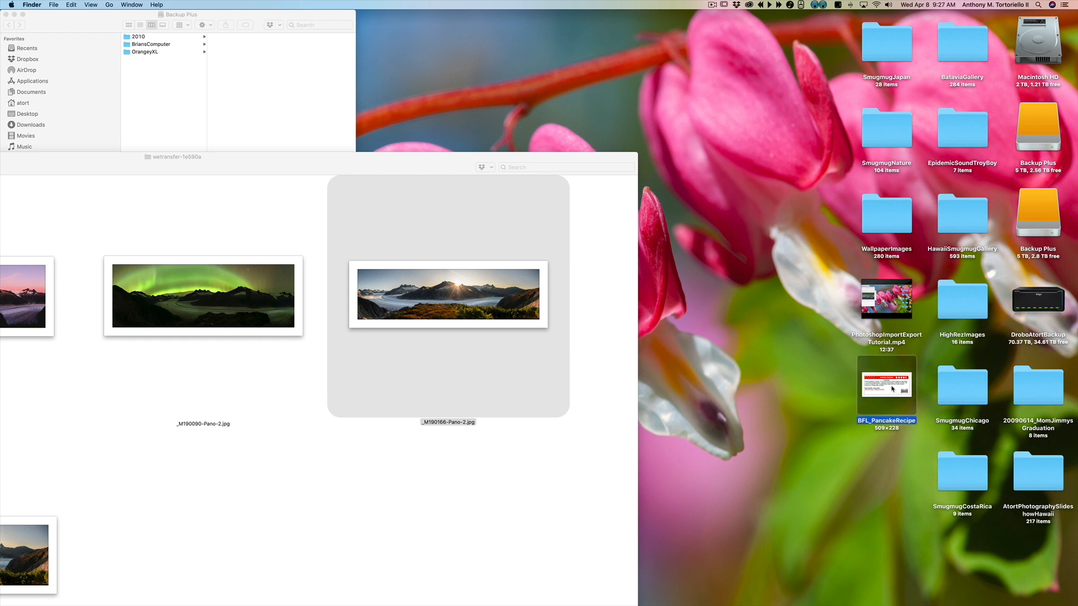
{"action": "key", "text": "super+o"}
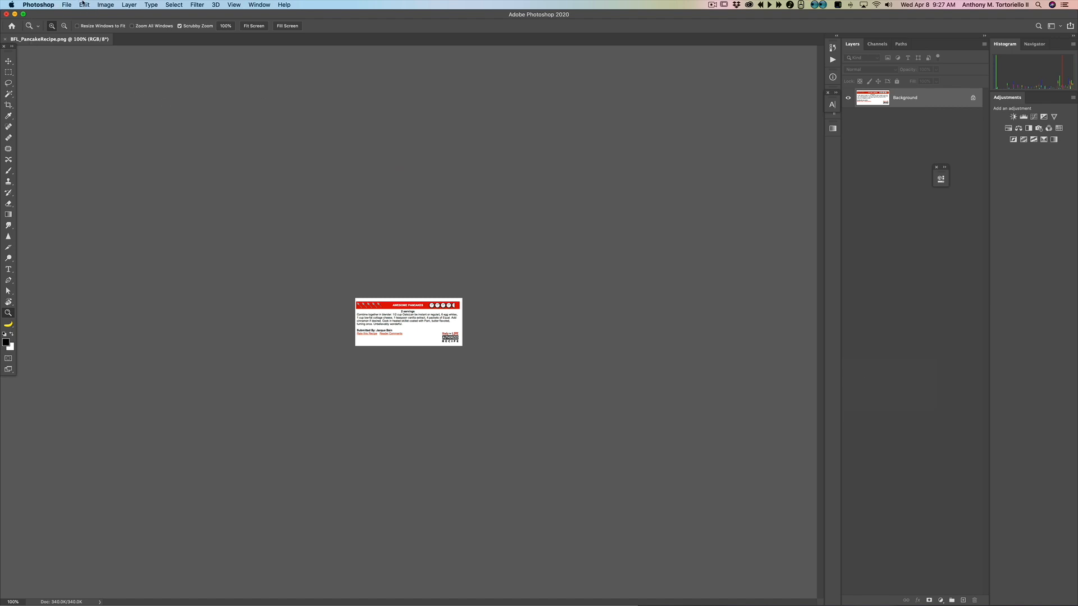
{"action": "left_click", "coordinate": [65, 5]}
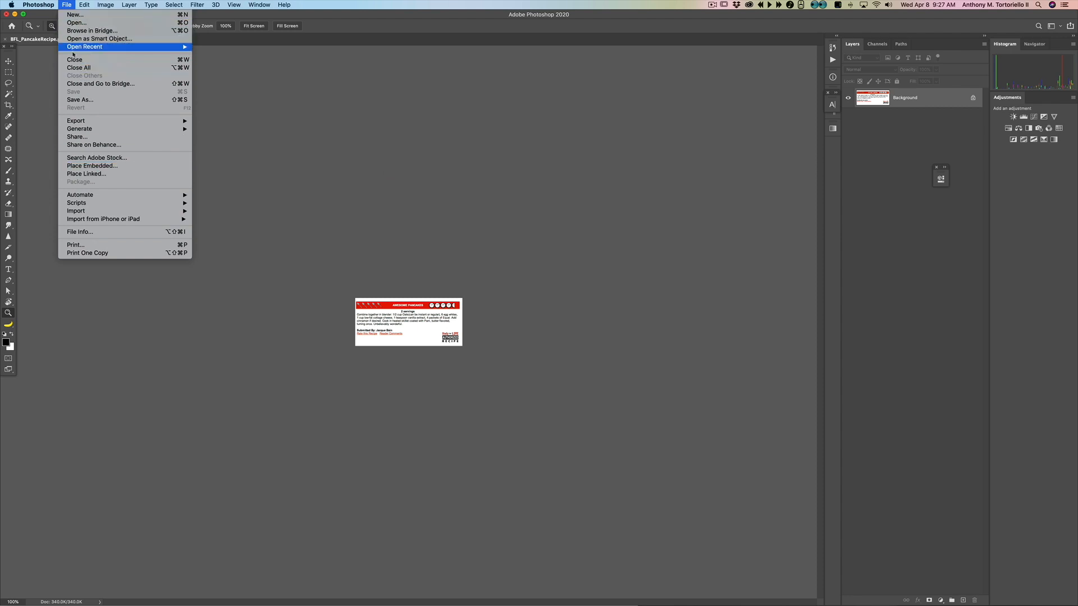
{"action": "left_click", "coordinate": [15, 15]}
{"action": "left_click", "coordinate": [15, 15]}
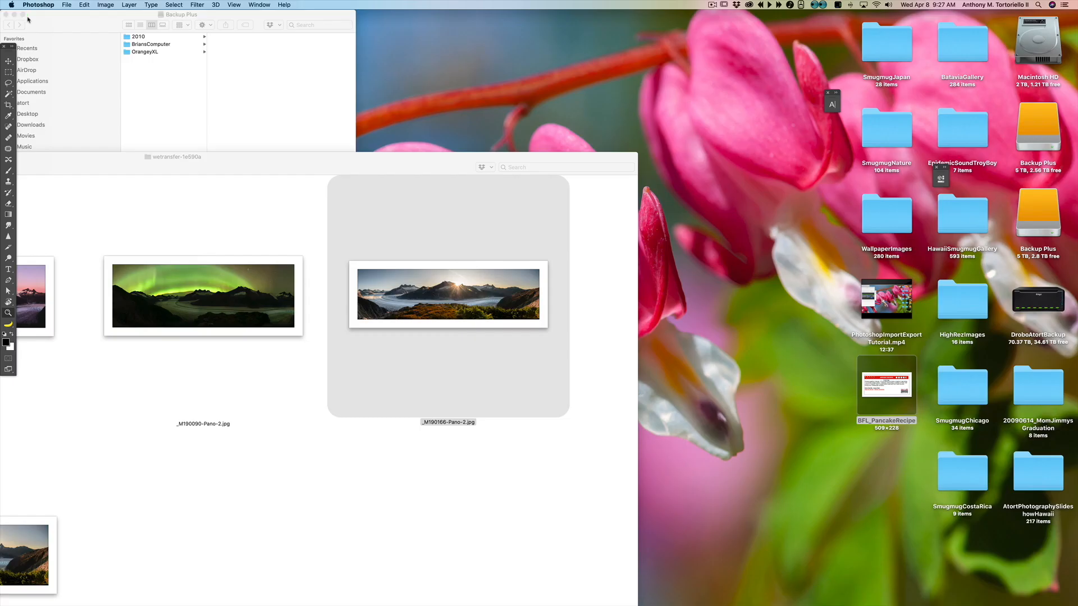
Step: Enlarge the wetransfer-1e590a window and drag _M190090-Pano-2.jpg onto the Photoshop icon to open it
{"action": "double_click", "coordinate": [384, 158]}
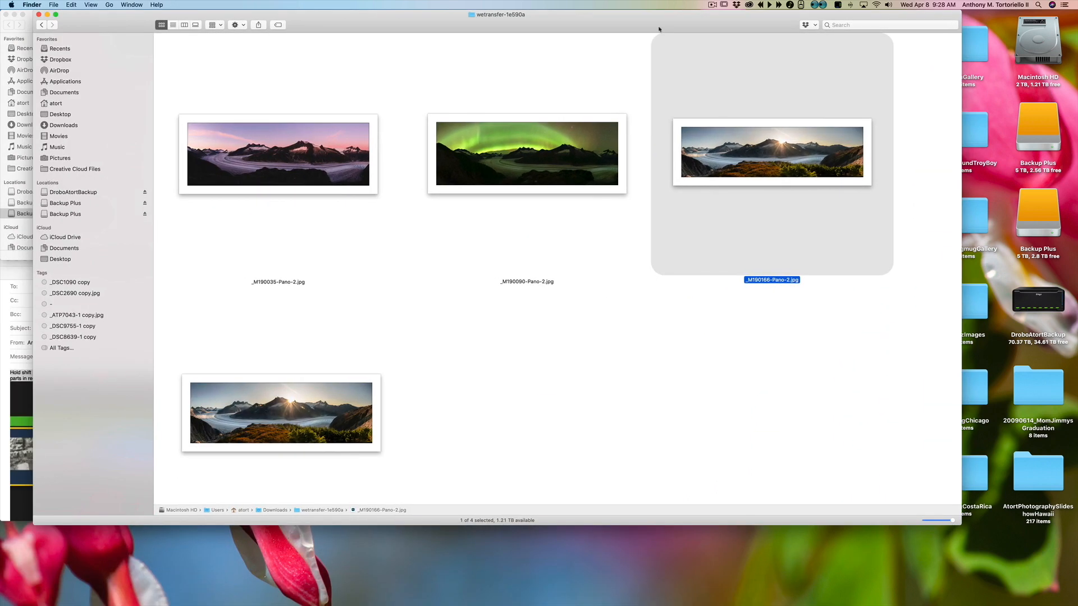
{"action": "left_click_drag", "start_coordinate": [504, 153], "coordinate": [166, 593]}
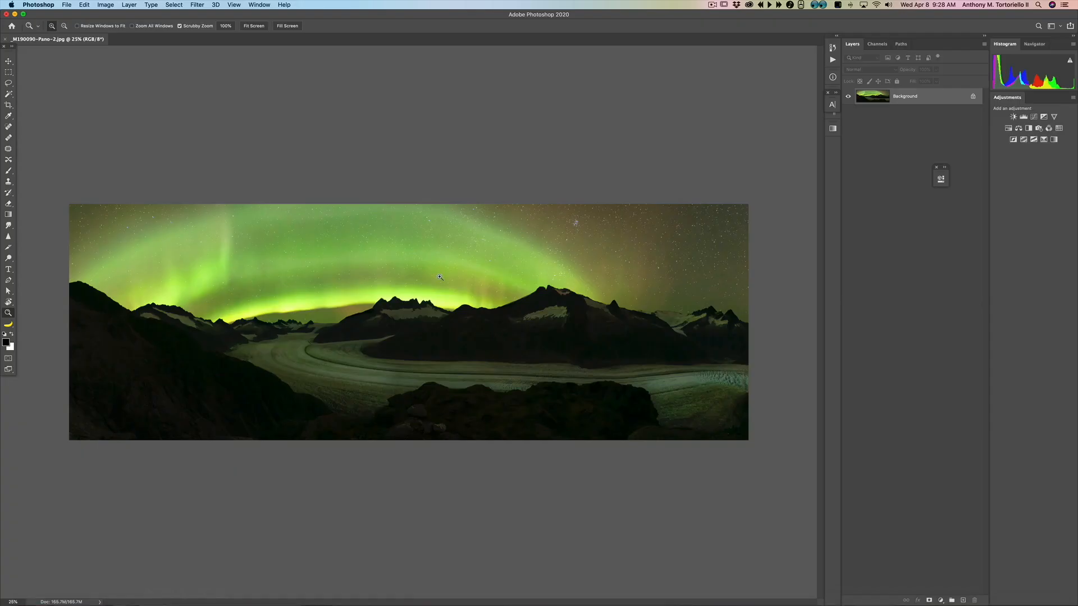
Step: Open _M190035-Pano-2.jpg from the wetransfer-1e590a folder through Photoshop's Open dialog
{"action": "left_click", "coordinate": [66, 4]}
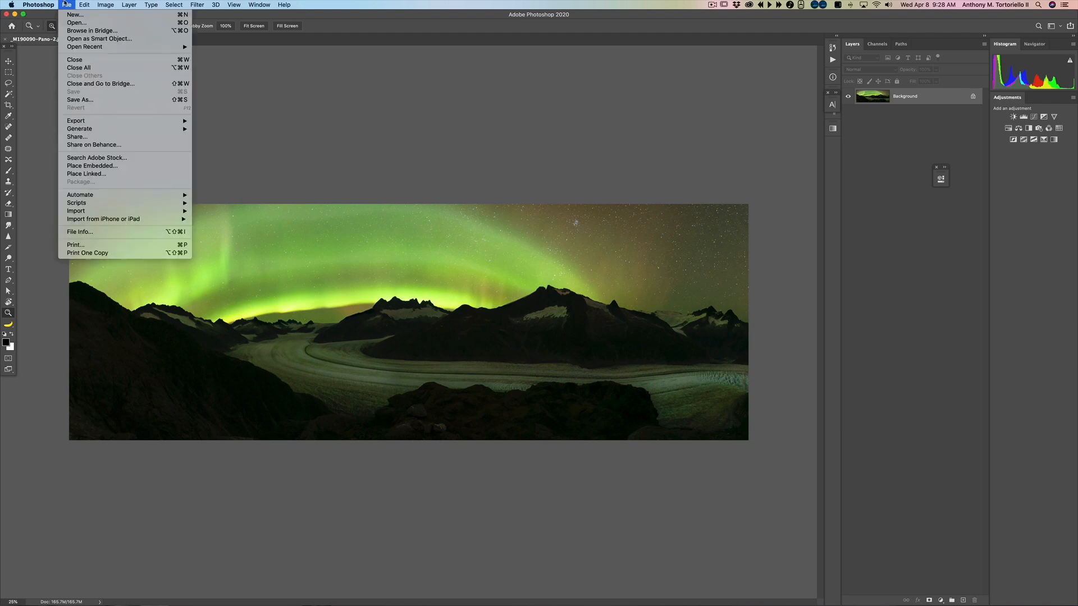
{"action": "left_click", "coordinate": [84, 23]}
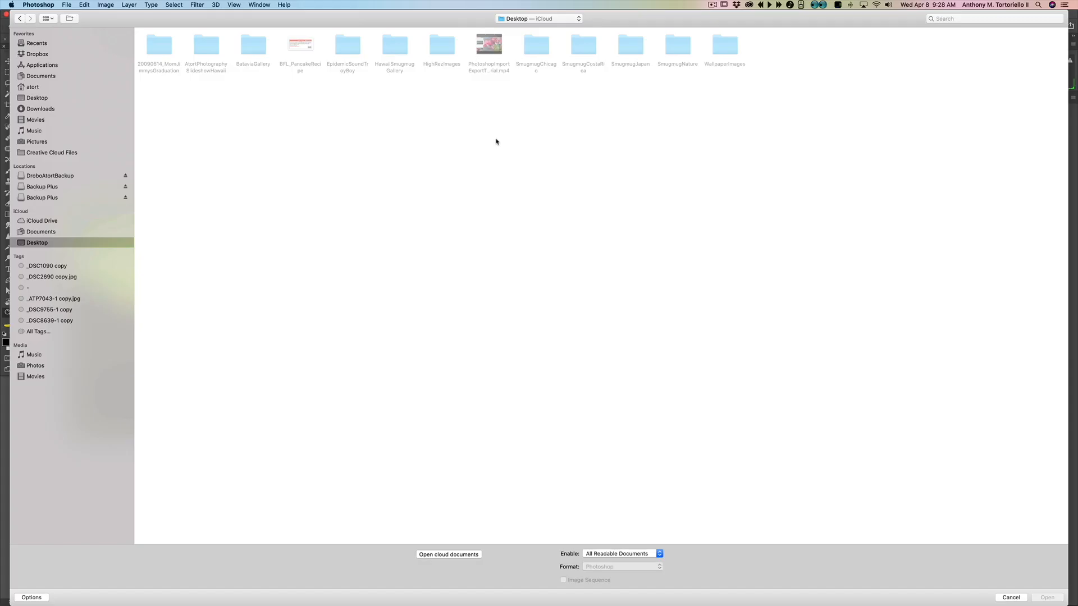
{"action": "left_click", "coordinate": [571, 20]}
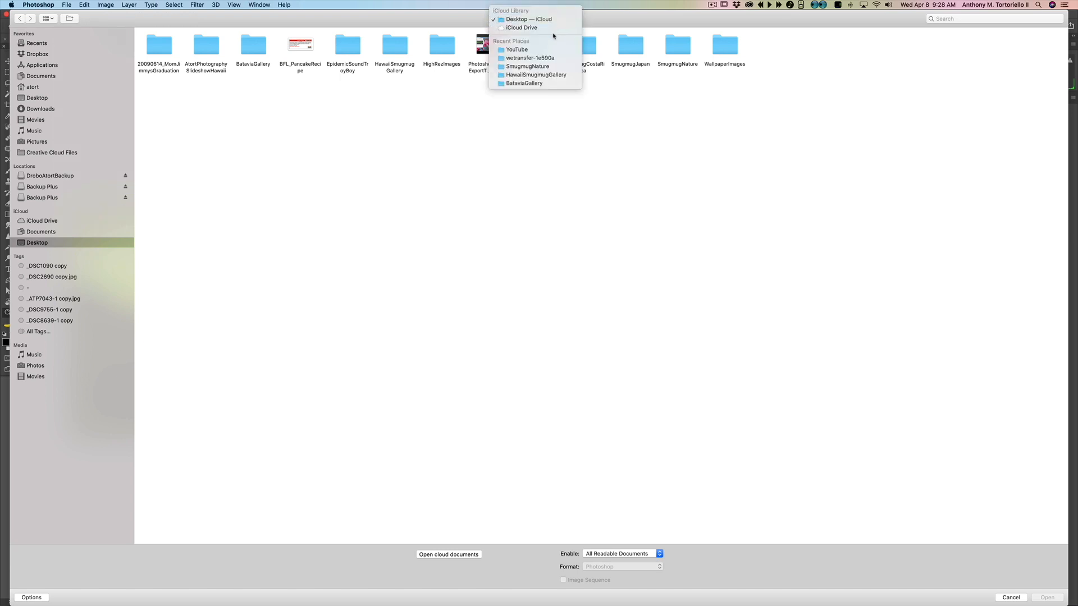
{"action": "left_click", "coordinate": [563, 78]}
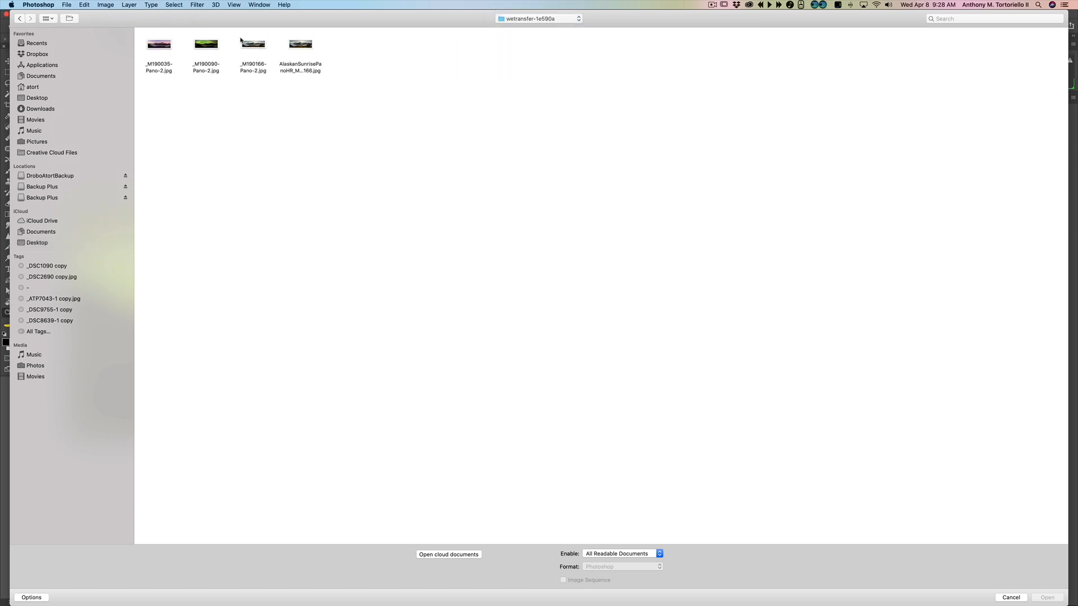
{"action": "left_click", "coordinate": [164, 50]}
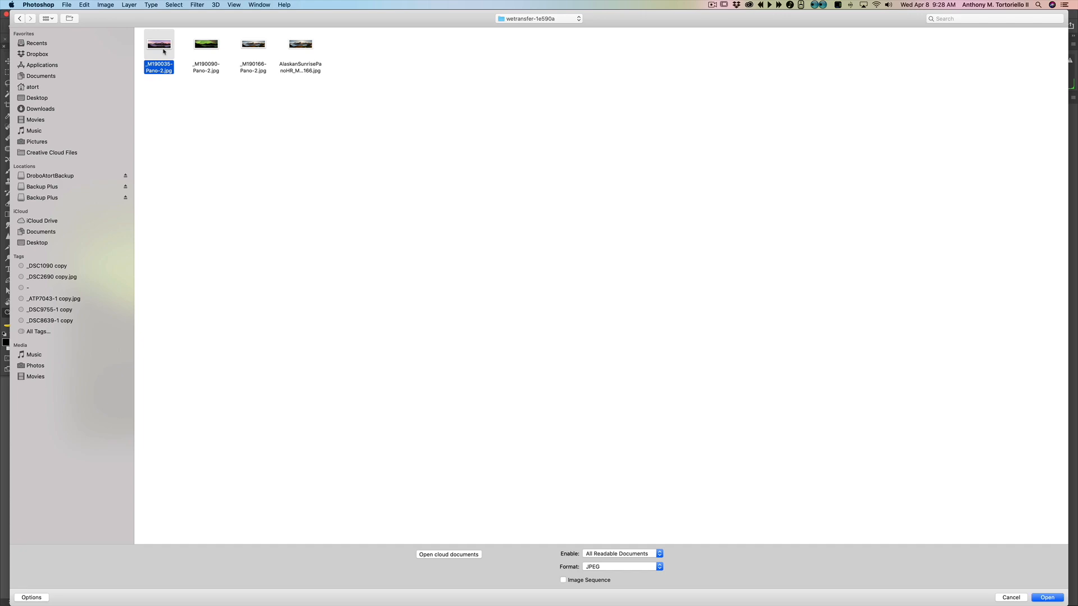
{"action": "double_click", "coordinate": [163, 51]}
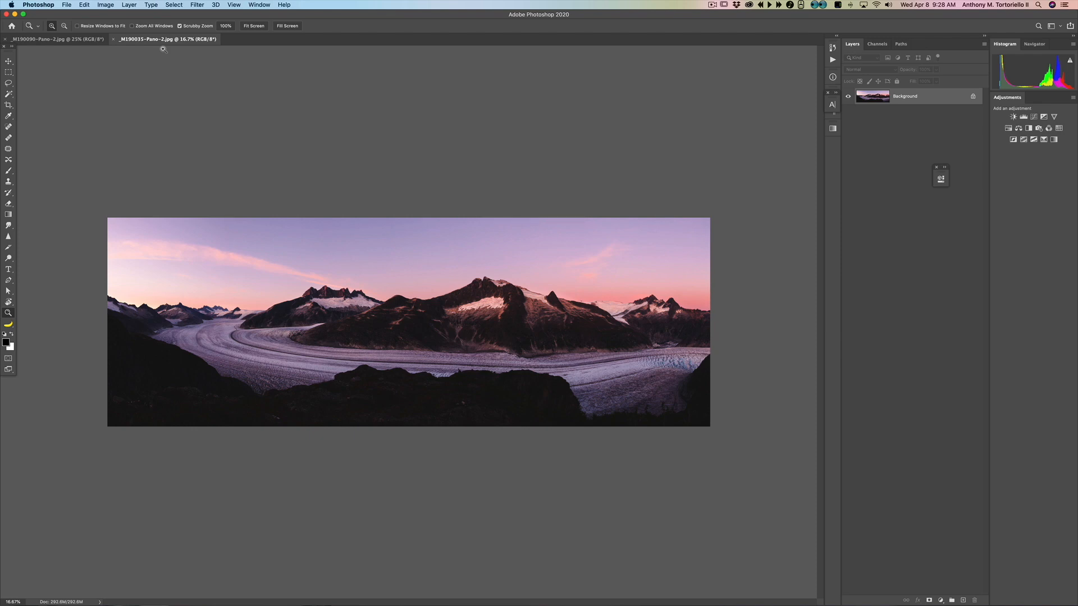
Step: Close the open Photoshop documents and open _M190166-Pano-2.jpg from the Finder window in Photoshop
{"action": "left_click", "coordinate": [7, 15]}
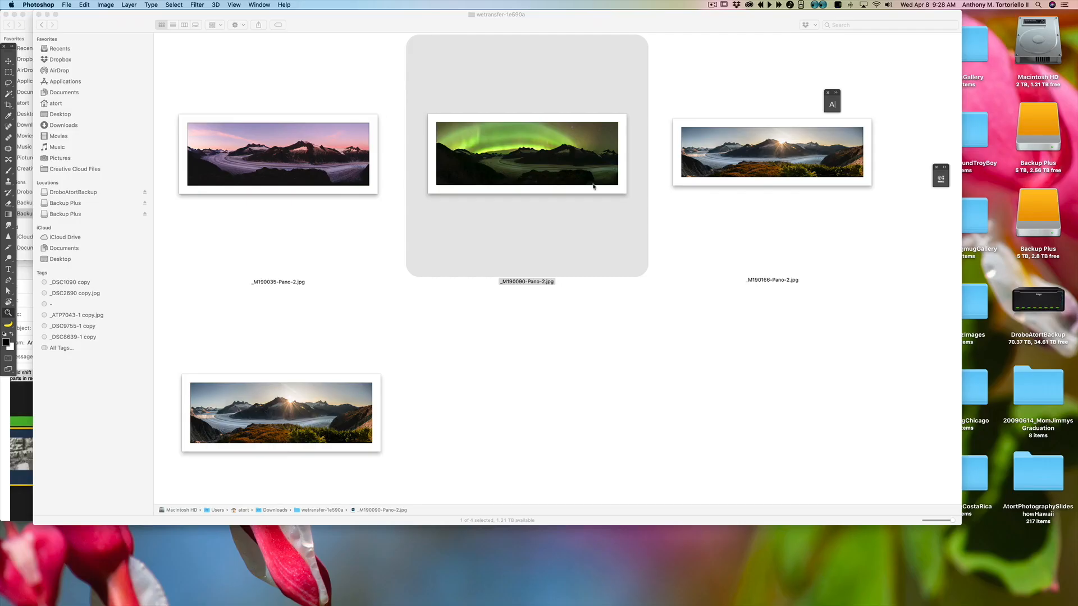
{"action": "left_click_drag", "start_coordinate": [716, 31], "coordinate": [697, 32]}
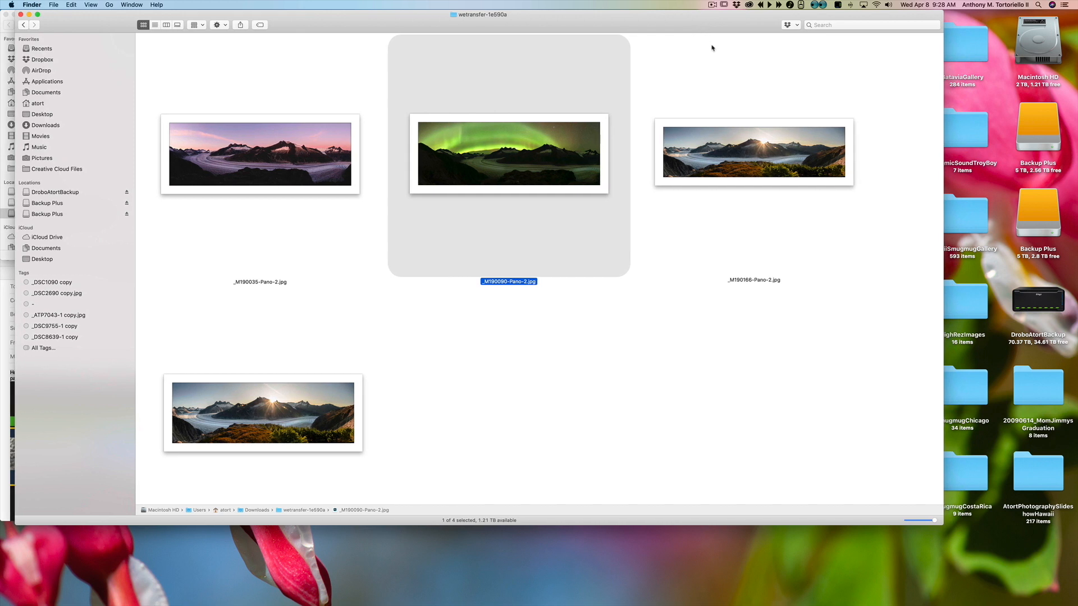
{"action": "left_click", "coordinate": [735, 238]}
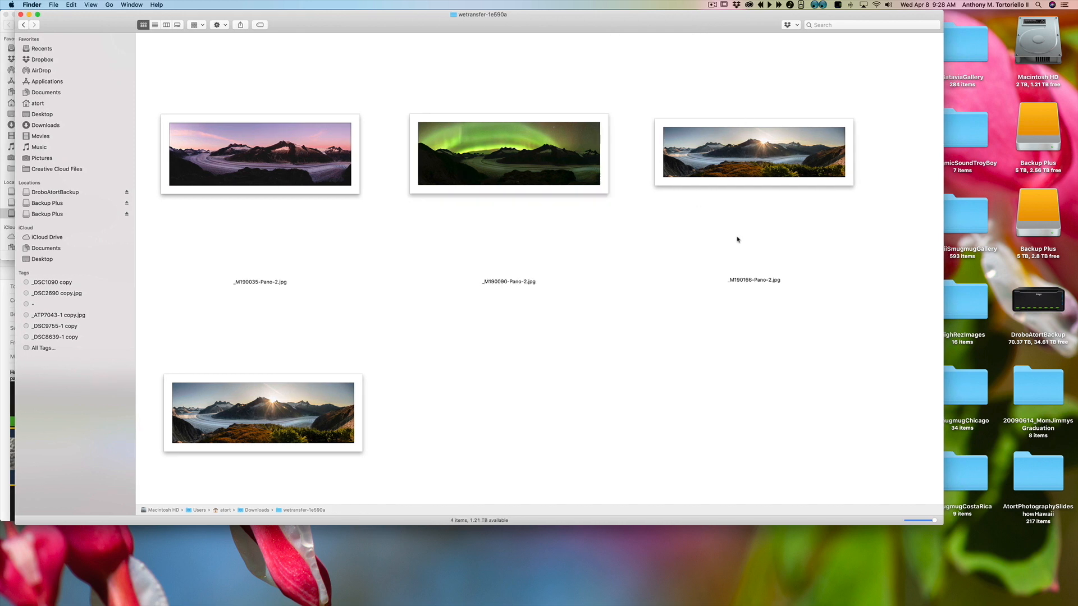
{"action": "double_click", "coordinate": [739, 176]}
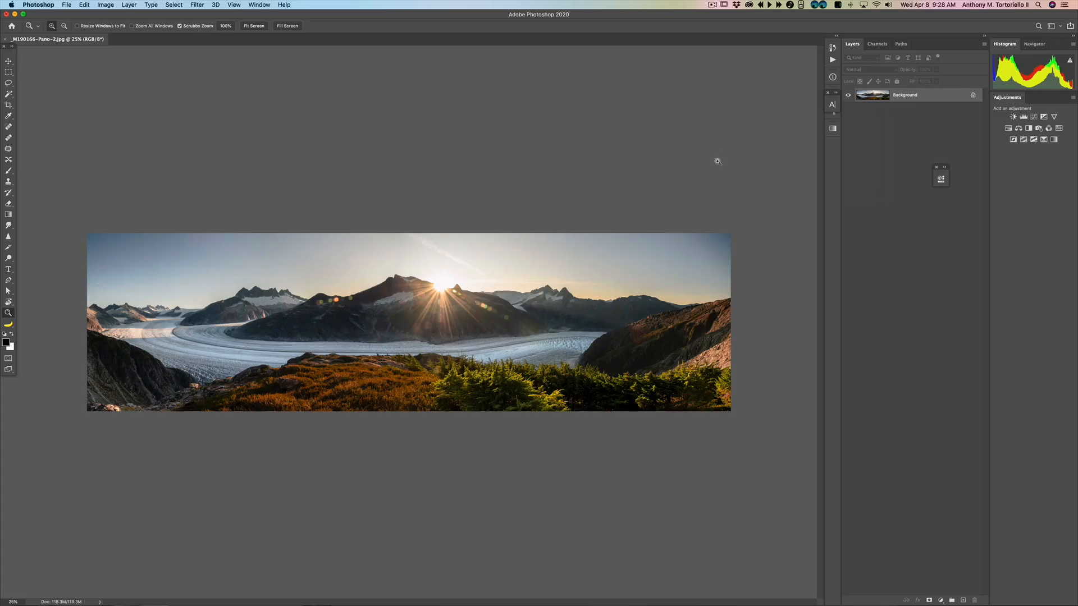
Step: Drag _M190166-Pano-2.jpg from Finder onto the Photoshop icon, then close the Photoshop document
{"action": "key", "text": "super+Tab"}
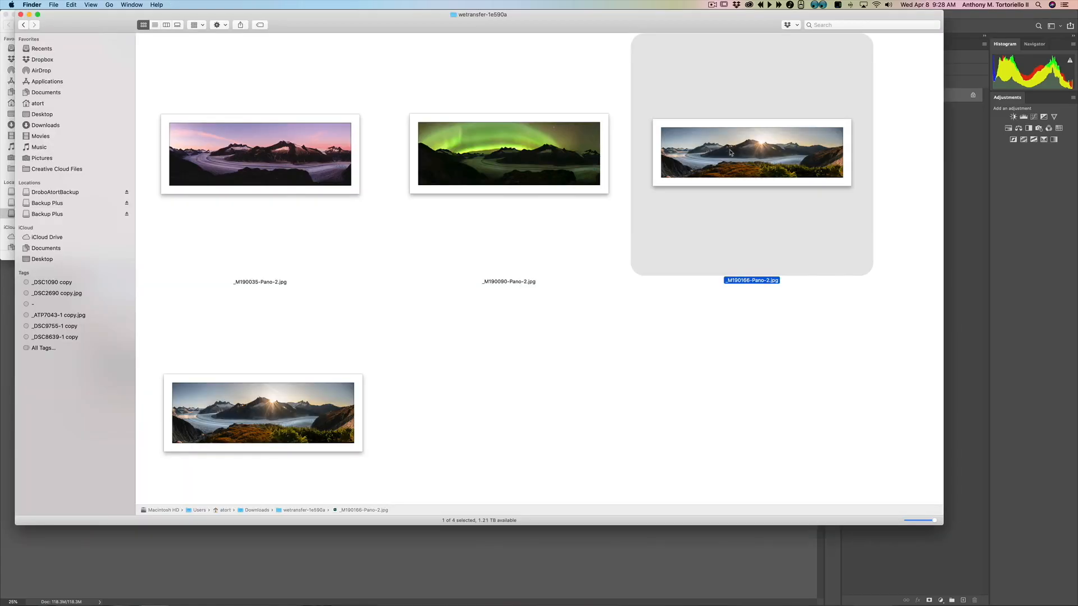
{"action": "left_click_drag", "start_coordinate": [733, 148], "coordinate": [165, 593]}
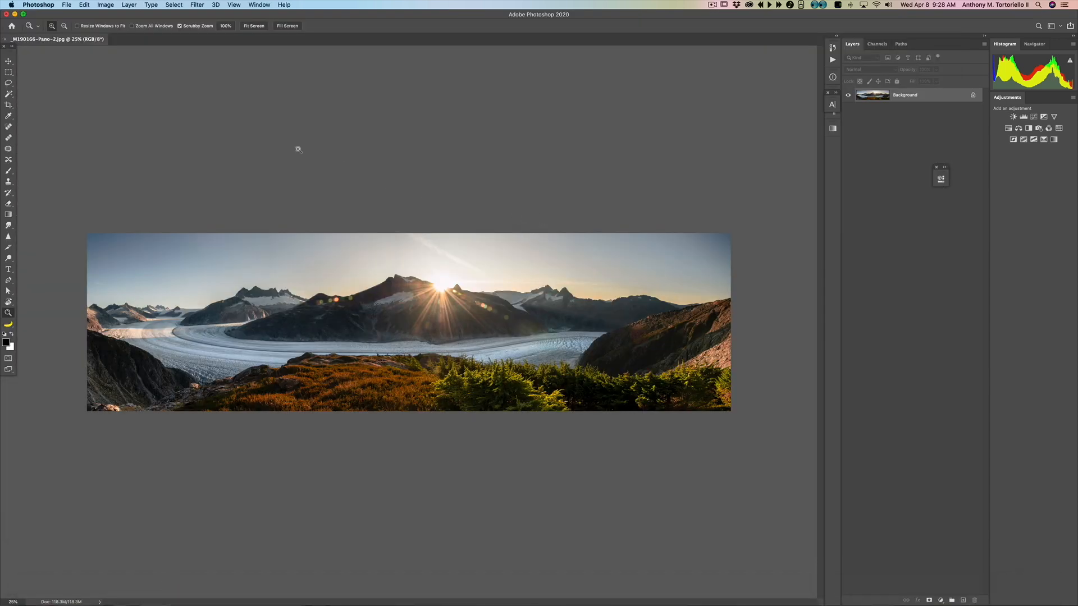
{"action": "left_click", "coordinate": [7, 15]}
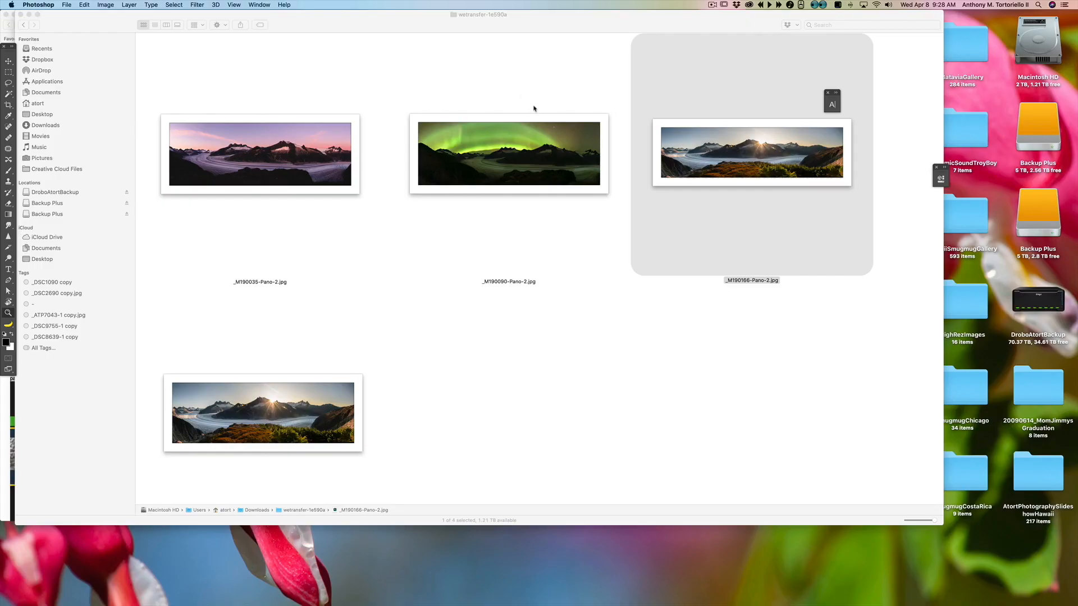
Step: Reopen _M190166-Pano-2.jpg from the wetransfer-1e590a Finder window in Photoshop
{"action": "left_click_drag", "start_coordinate": [294, 28], "coordinate": [284, 30]}
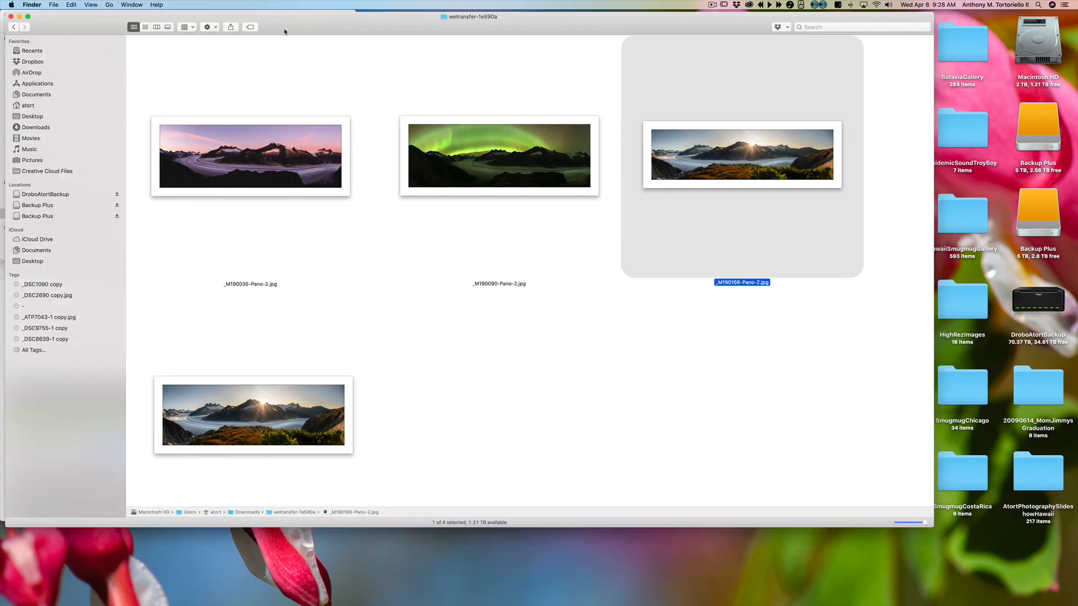
{"action": "double_click", "coordinate": [709, 165]}
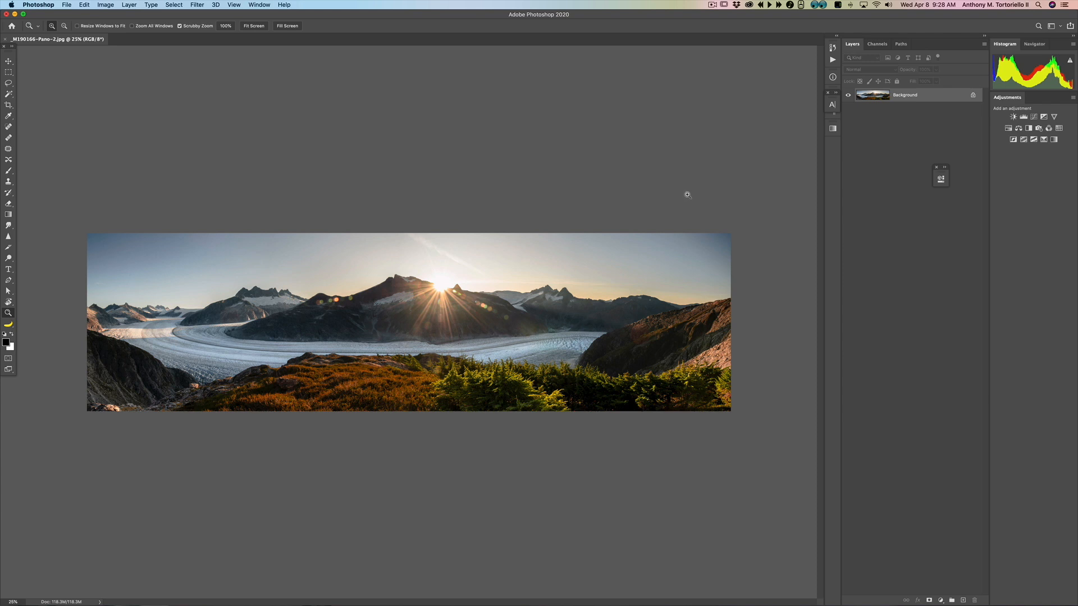
Step: Switch to full screen mode and duplicate the Background layer into a new layer
{"action": "key", "text": "f"}
{"action": "left_click_drag", "start_coordinate": [684, 240], "coordinate": [582, 247]}
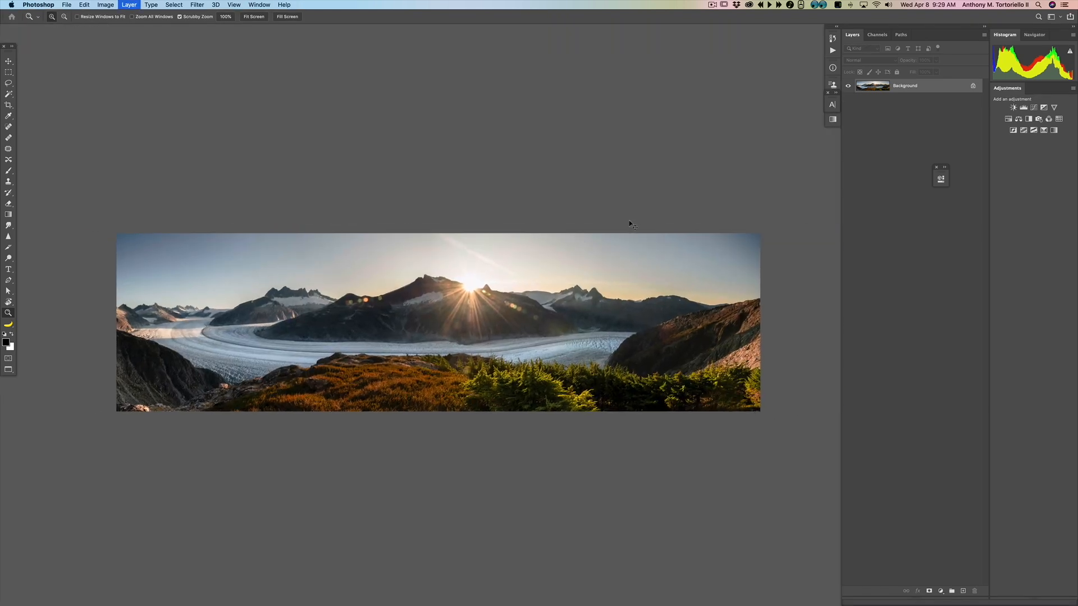
{"action": "key", "text": "super+j"}
{"action": "scroll", "coordinate": [538, 253], "scroll_direction": "down", "scroll_amount": 3}
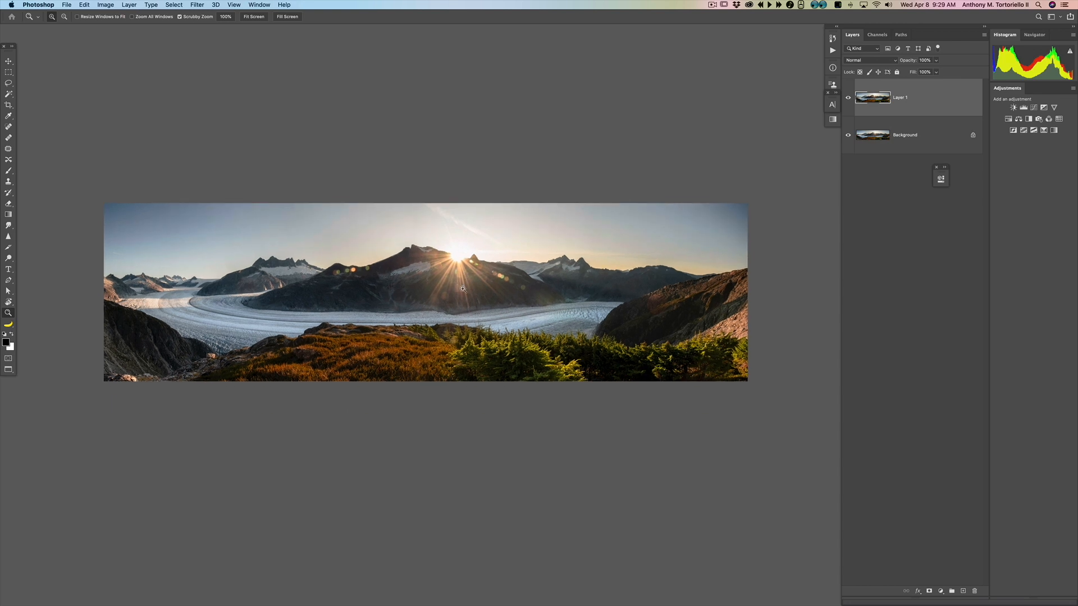
{"action": "left_click", "coordinate": [465, 288]}
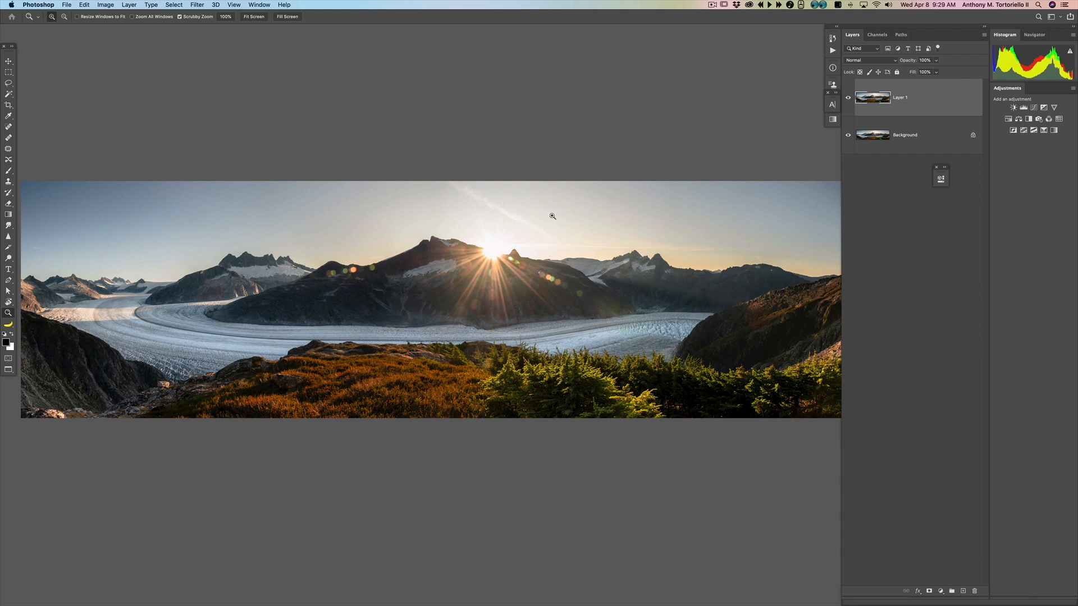
{"action": "key", "text": "h"}
{"action": "key", "text": "super+alt+i"}
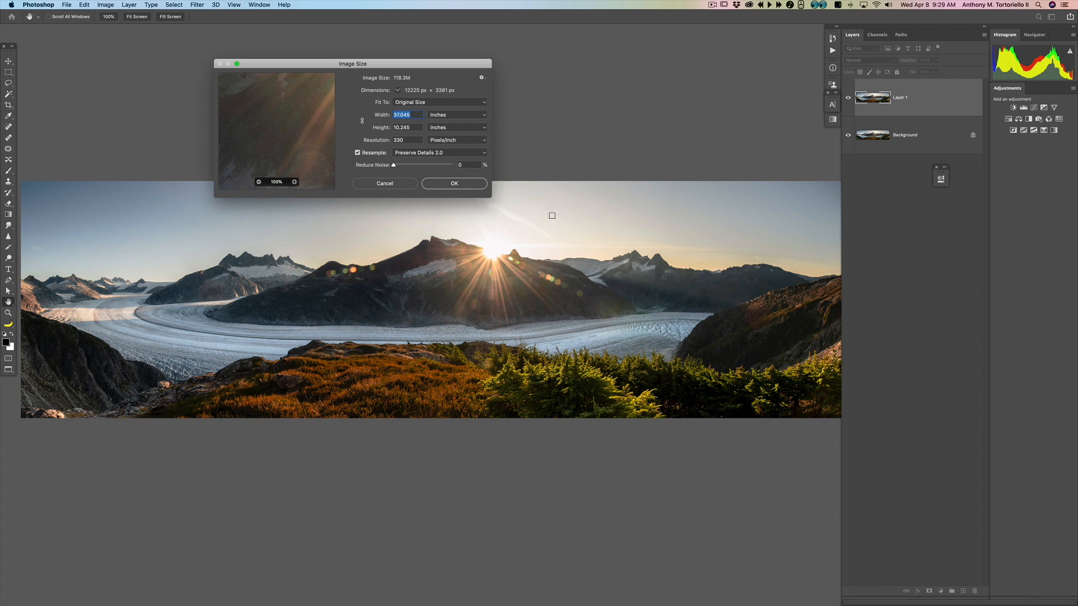
{"action": "left_click_drag", "start_coordinate": [401, 65], "coordinate": [408, 47]}
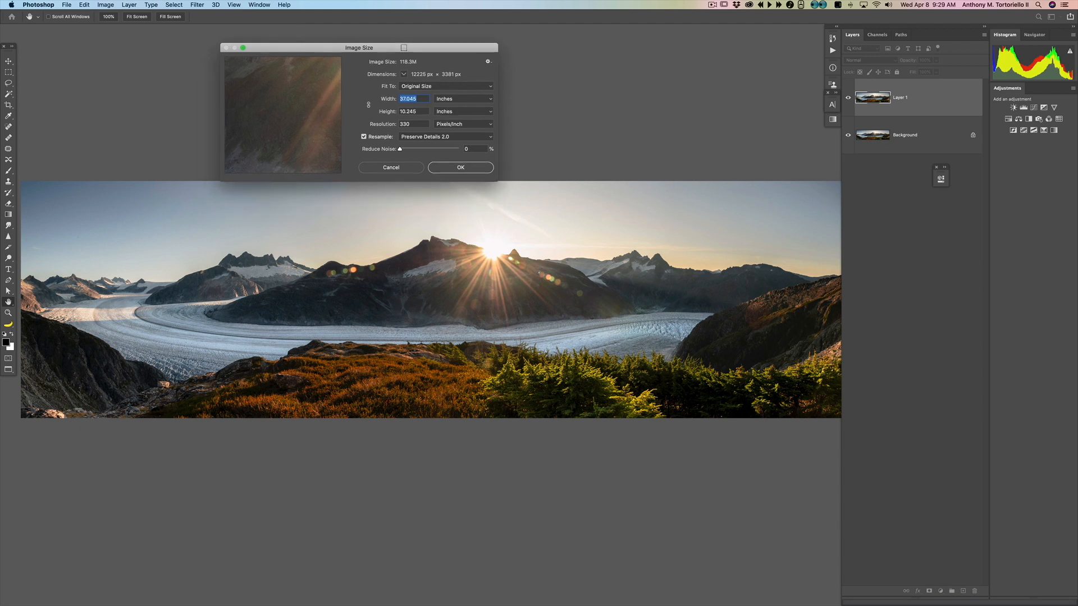
{"action": "left_click", "coordinate": [64, 5]}
{"action": "key", "text": "Escape"}
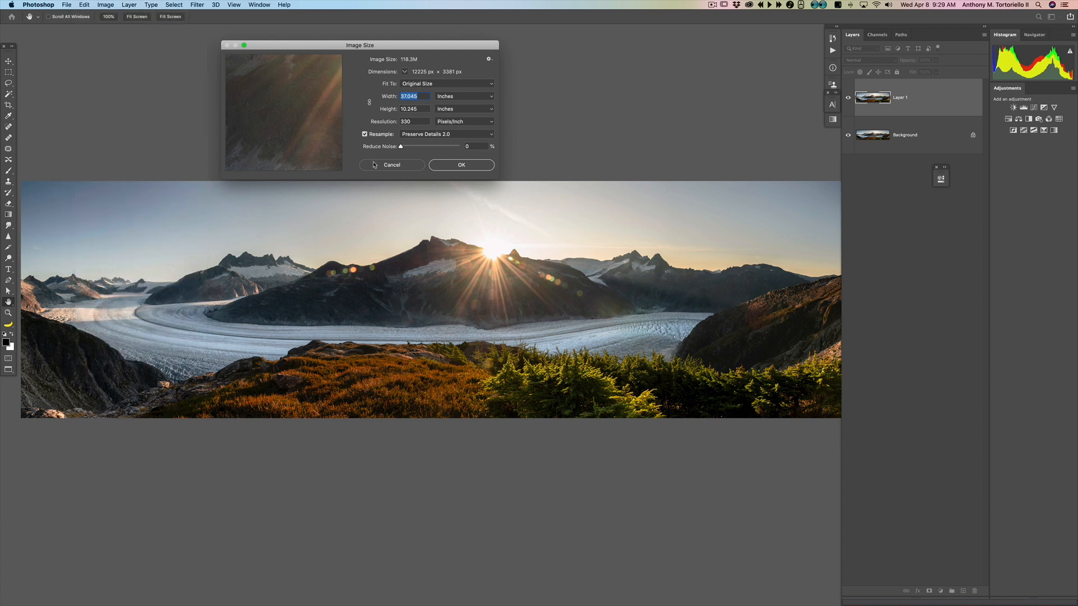
{"action": "key", "text": "Escape"}
Step: Open the Image Size dialog and set the width and height units to Pixels
{"action": "left_click", "coordinate": [106, 4]}
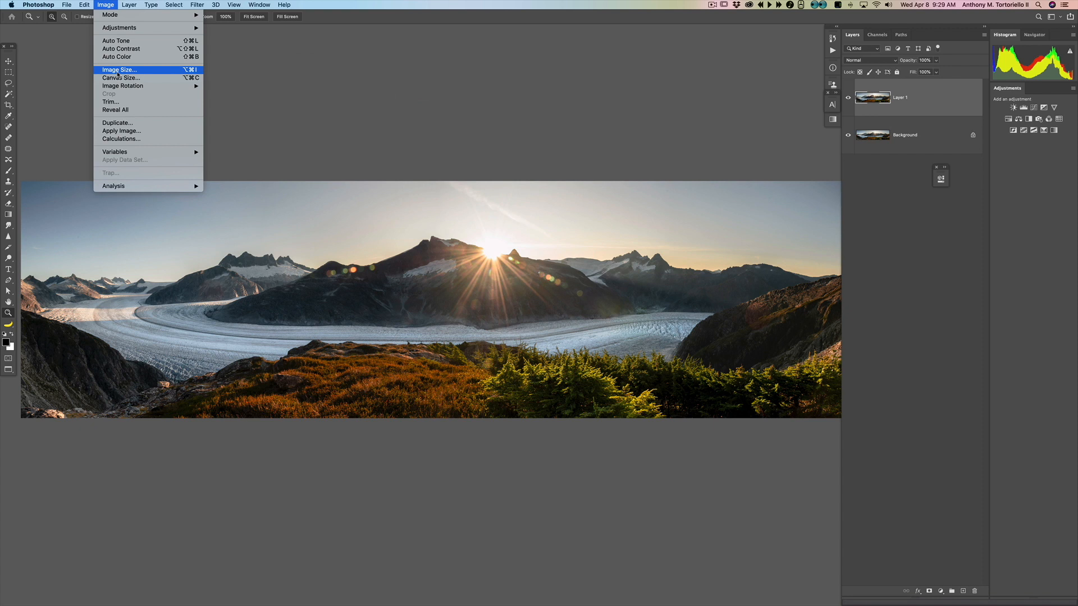
{"action": "left_click", "coordinate": [196, 71]}
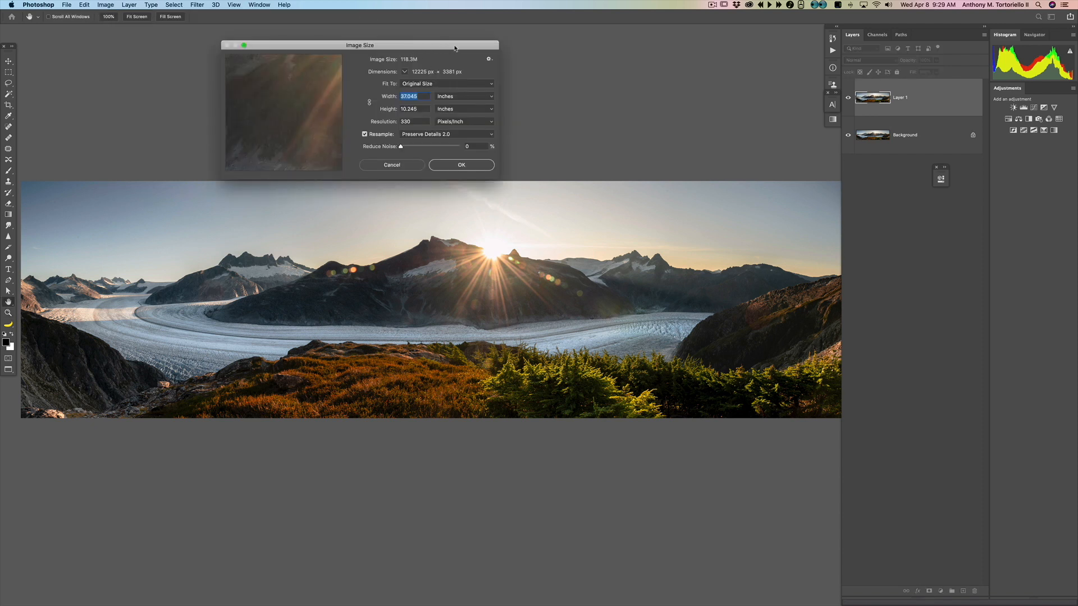
{"action": "left_click_drag", "start_coordinate": [456, 47], "coordinate": [448, 46]}
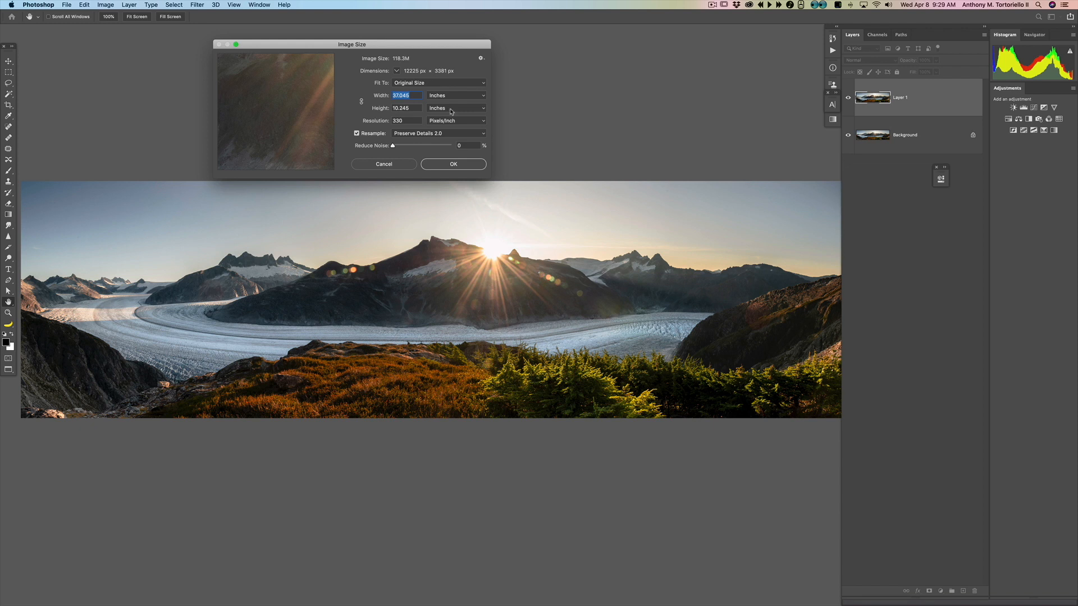
{"action": "left_click", "coordinate": [452, 108]}
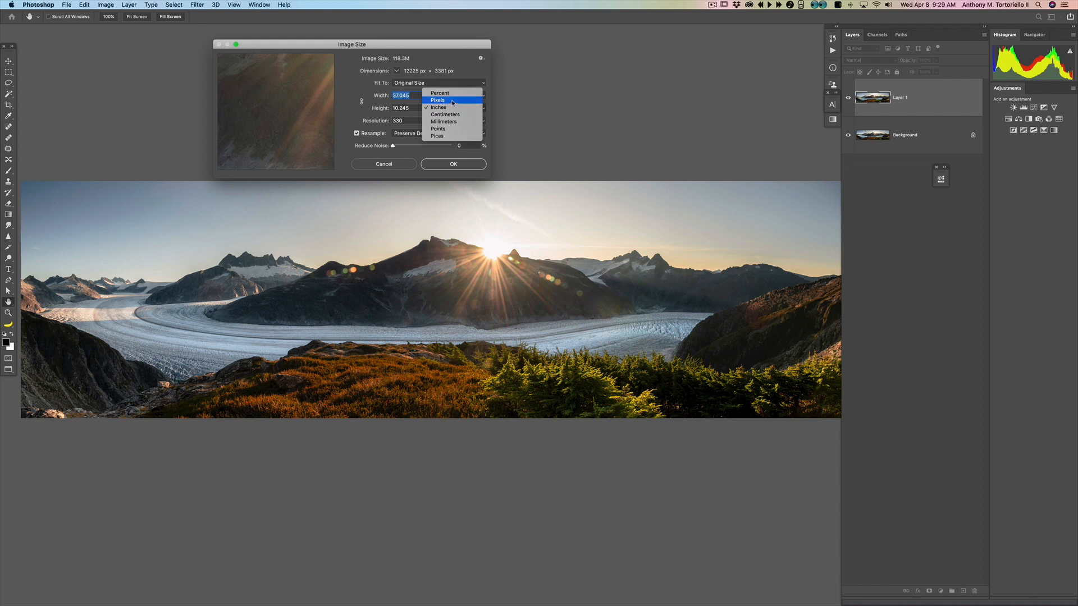
{"action": "left_click", "coordinate": [453, 100]}
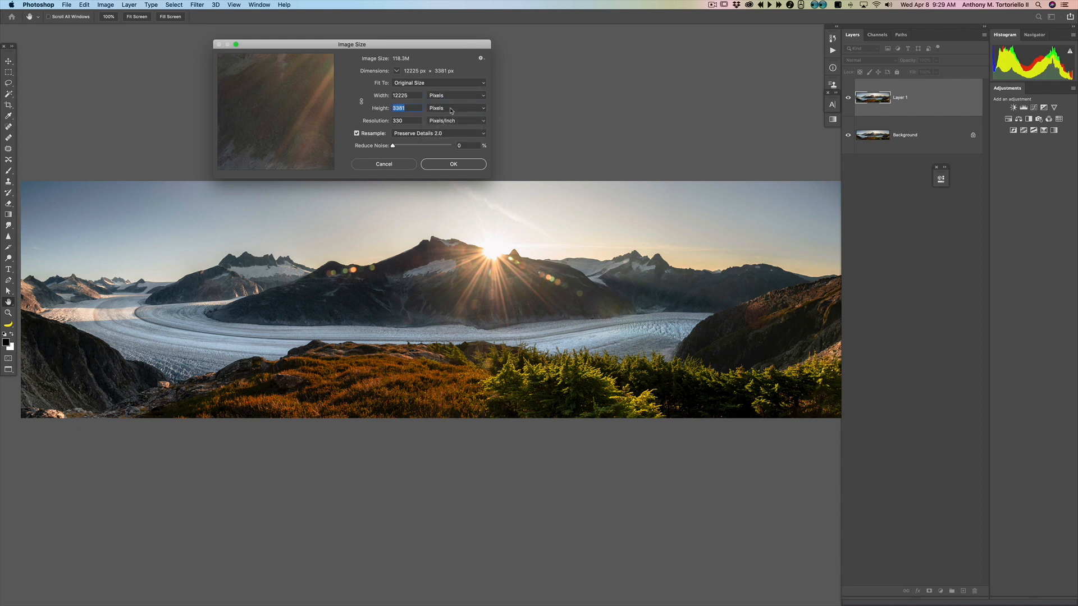
Step: Set the image resolution to 300 Pixels/Inch in the Image Size dialog
{"action": "left_click", "coordinate": [406, 119]}
{"action": "type", "text": "72"}
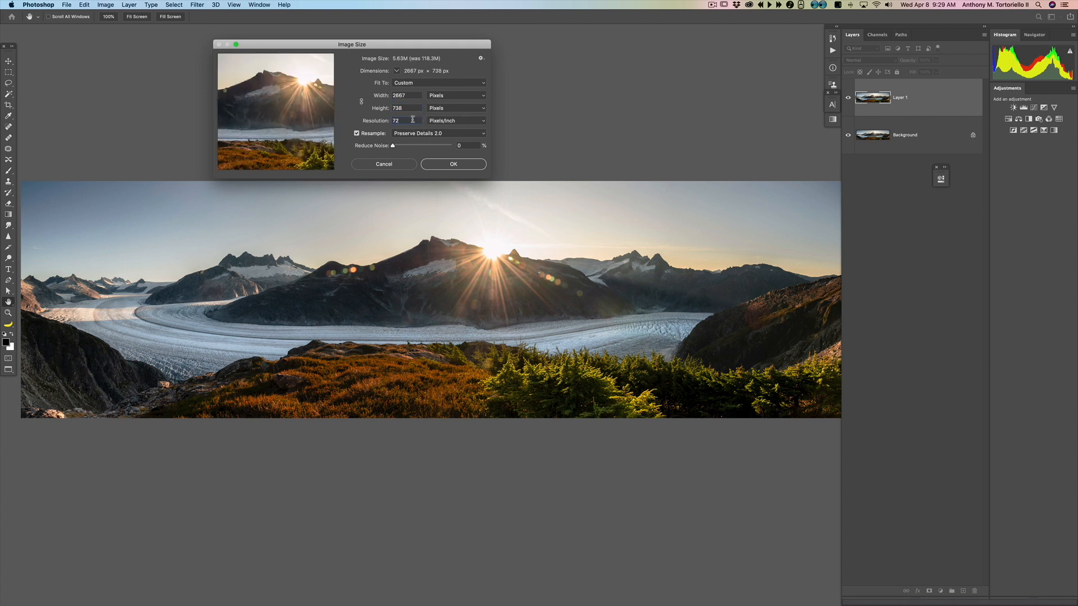
{"action": "left_click_drag", "start_coordinate": [411, 120], "coordinate": [356, 115]}
{"action": "type", "text": "300"}
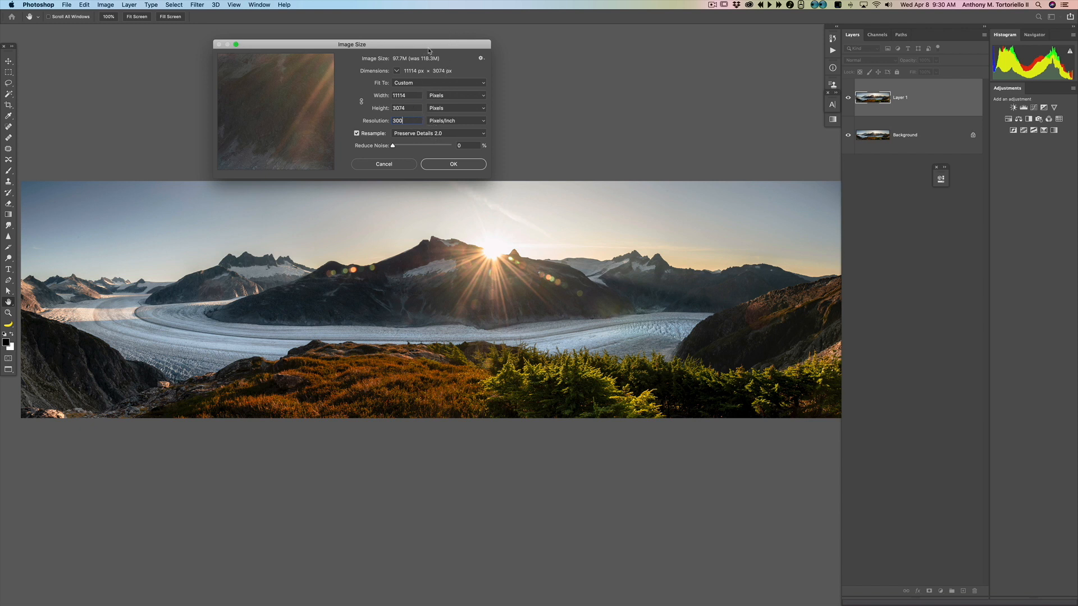
{"action": "left_click_drag", "start_coordinate": [445, 45], "coordinate": [439, 34]}
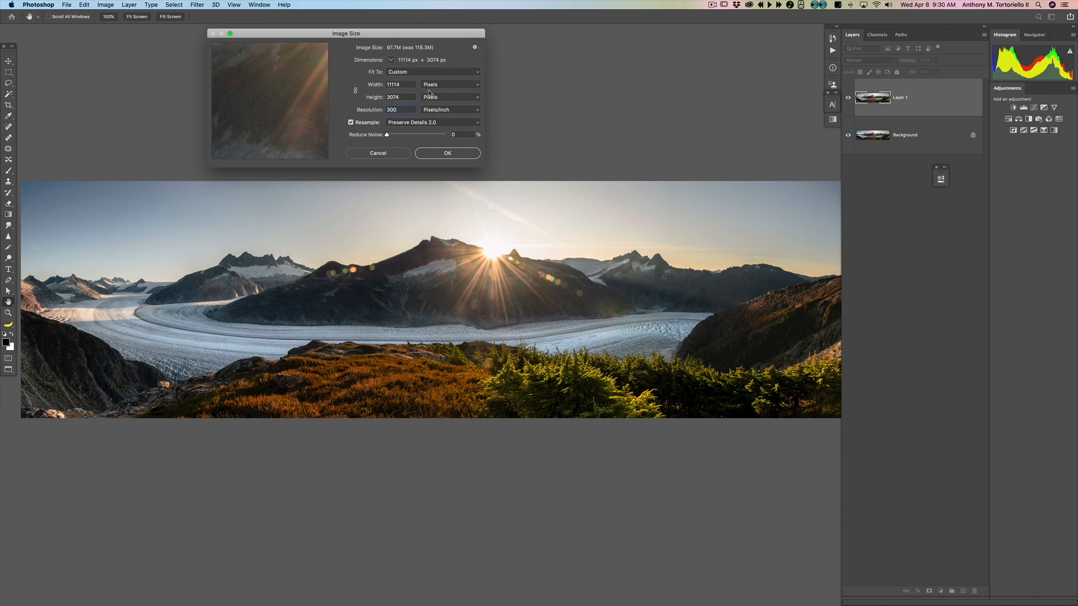
Step: Reset the Image Size dialog, then resize the image to 60 inches wide by 20 inches high and apply
{"action": "key", "text": "alt"}
{"action": "left_click", "coordinate": [393, 155], "text": "alt"}
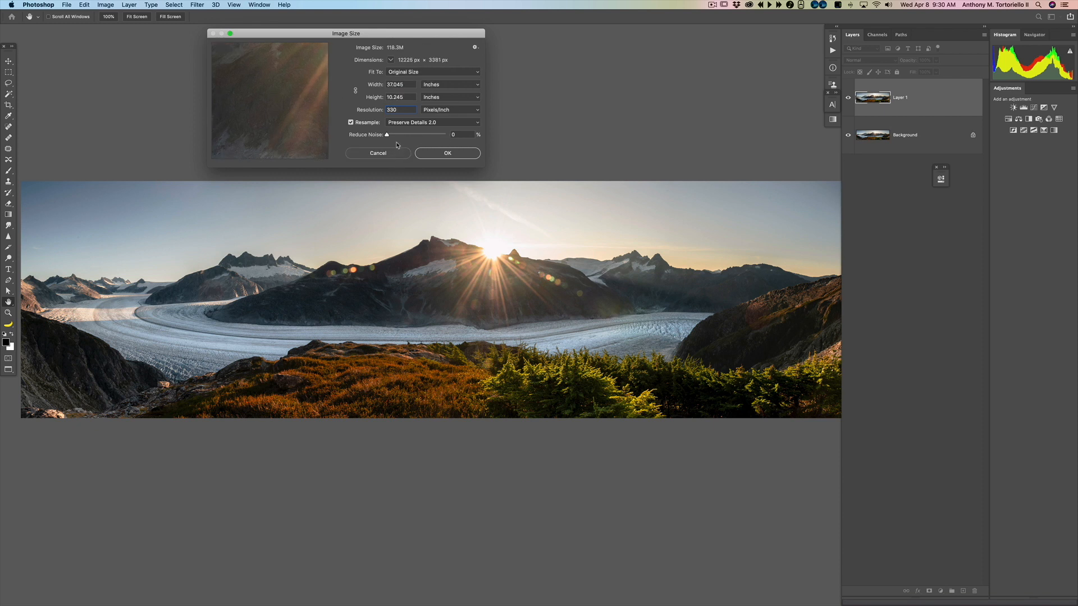
{"action": "key", "text": "shift+Tab"}
{"action": "type", "text": "20"}
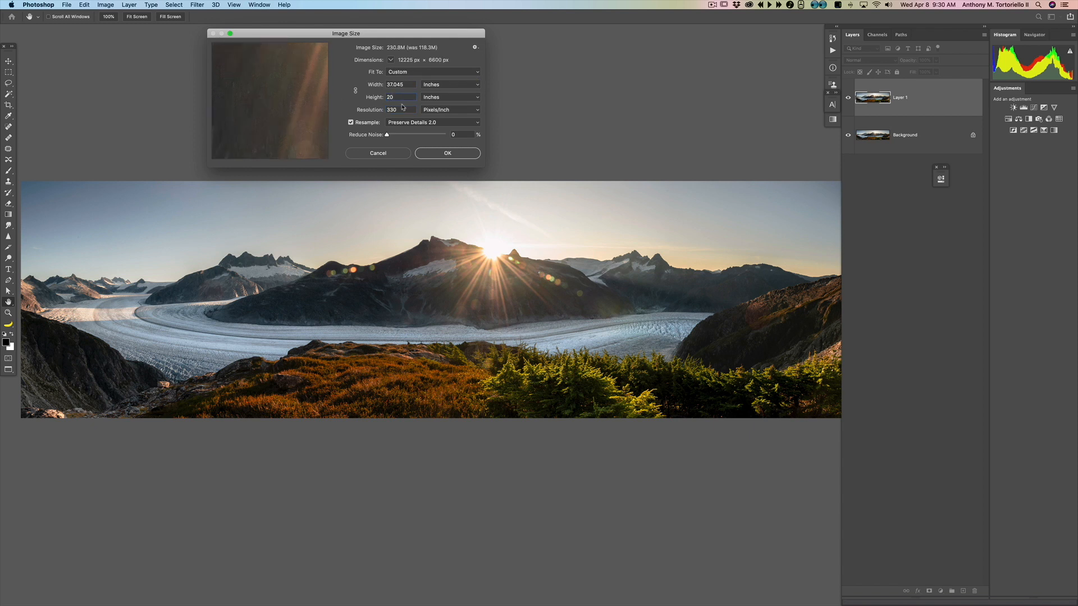
{"action": "key", "text": "shift+Tab"}
{"action": "type", "text": "60"}
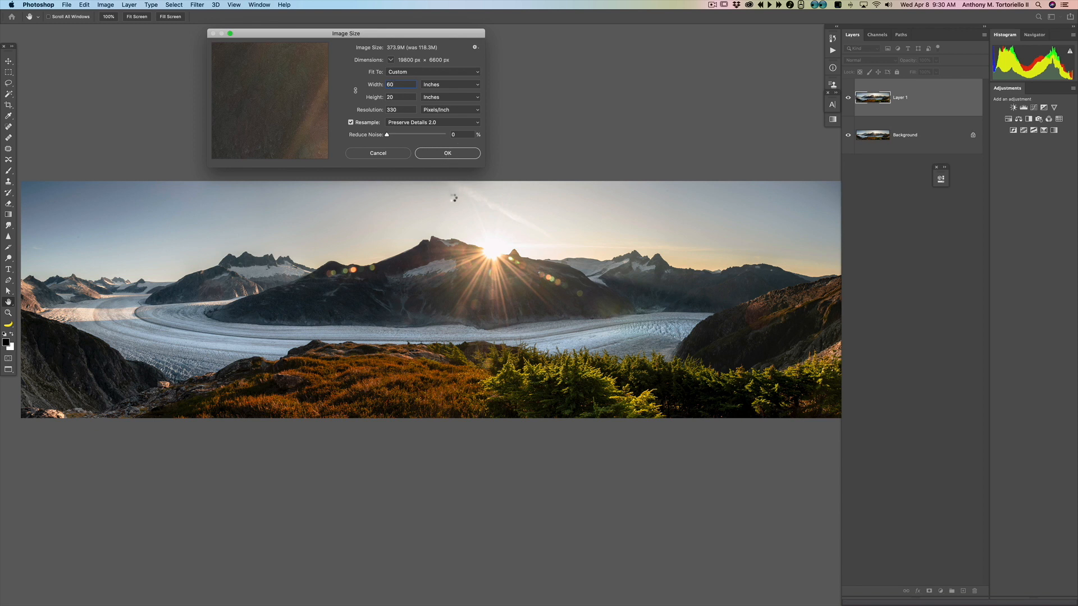
{"action": "mouse_move", "coordinate": [186, 598]}
{"action": "key", "text": "Return"}
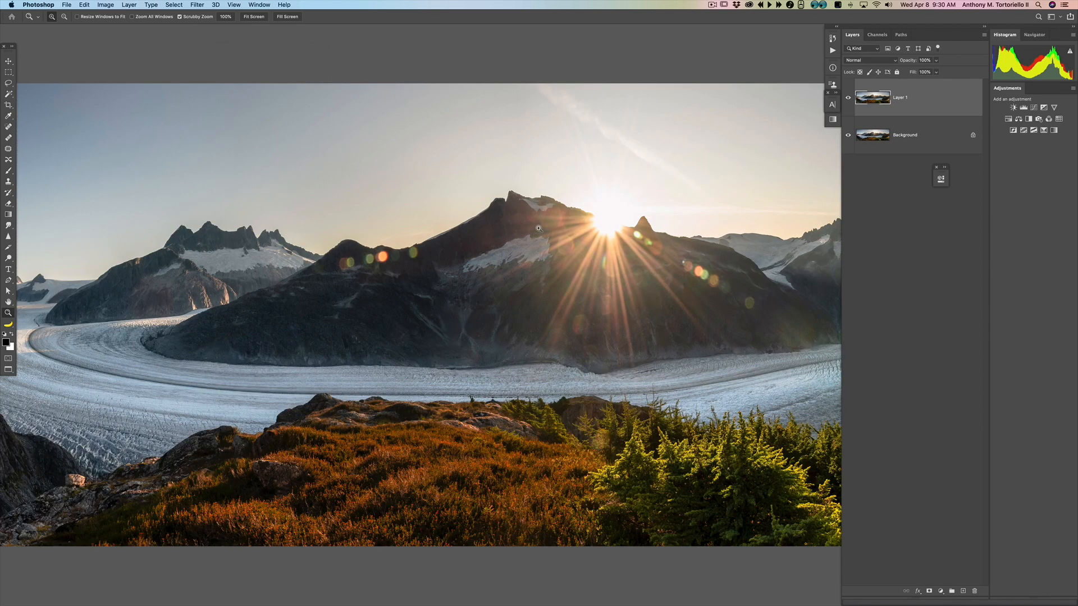
Step: Reopen the Image Size dialog and review the dimensions in Inches without applying any change
{"action": "key", "text": "super+alt+i"}
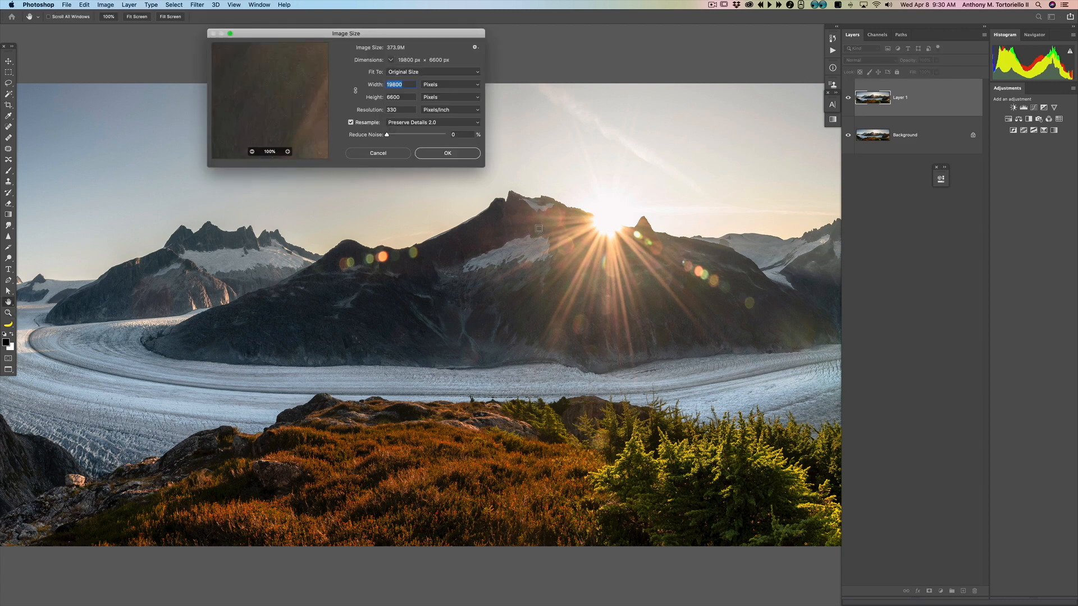
{"action": "left_click", "coordinate": [438, 99]}
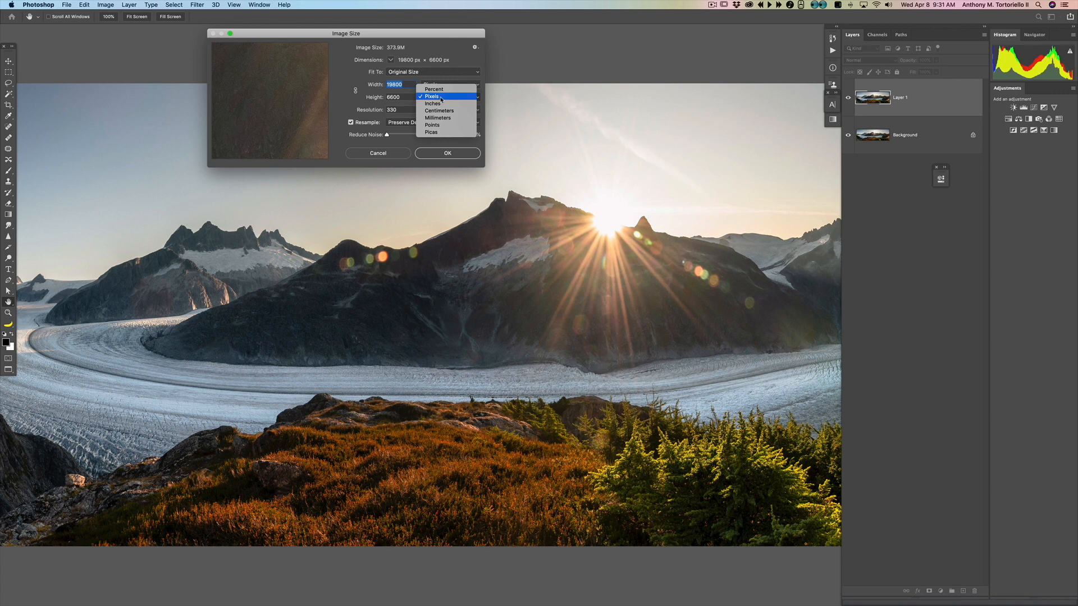
{"action": "left_click", "coordinate": [439, 106]}
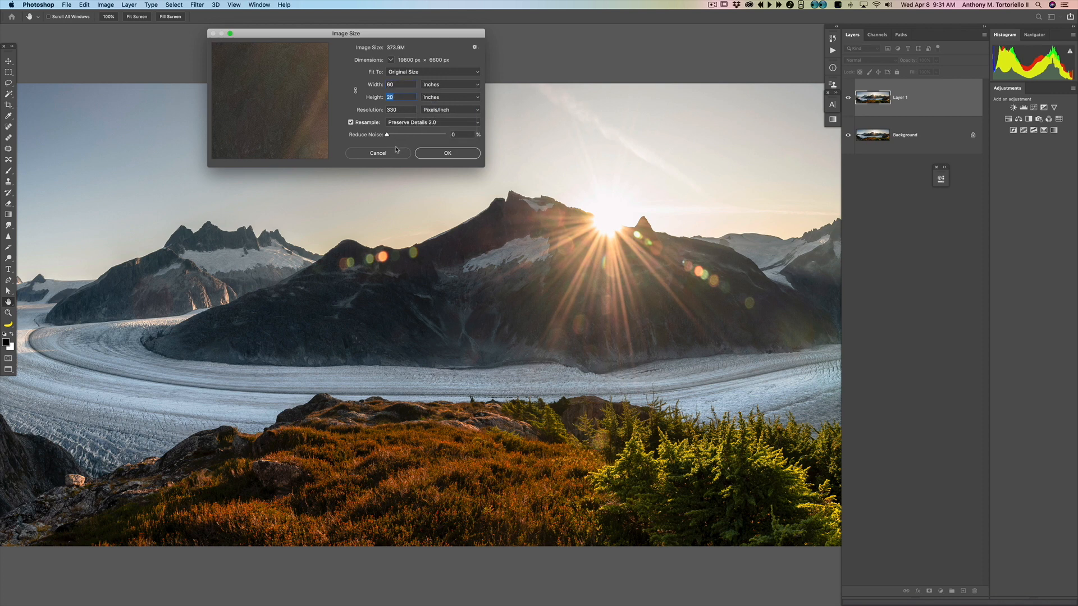
{"action": "left_click", "coordinate": [378, 153]}
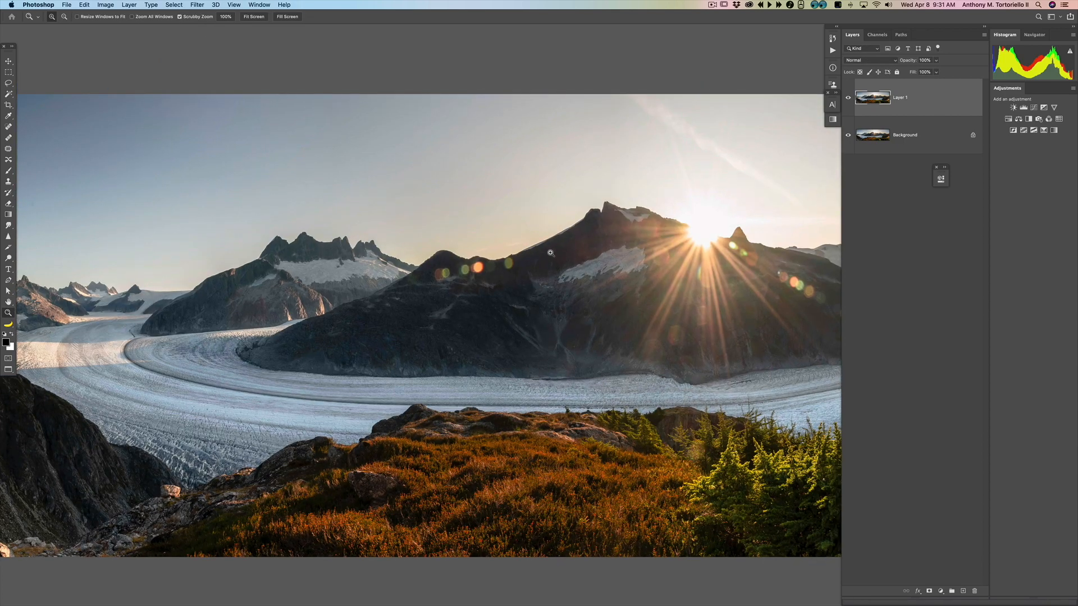
{"action": "left_click", "coordinate": [207, 4]}
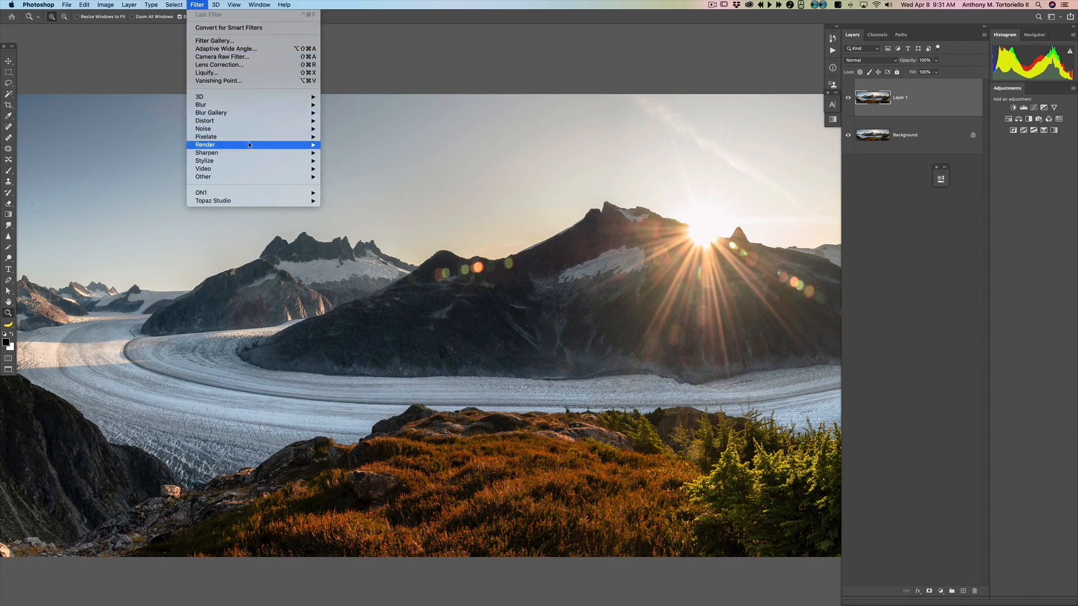
{"action": "left_click", "coordinate": [501, 72]}
{"action": "key", "text": "super+0"}
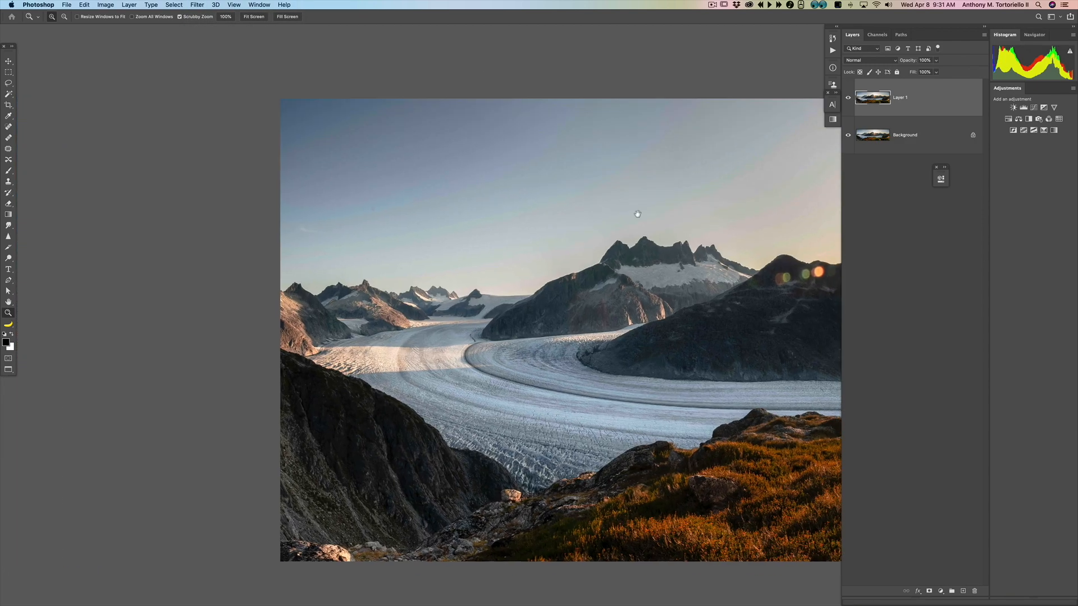
Step: Hide the panels and remove dust spots in the sky with the Spot Healing Brush
{"action": "key", "text": "Tab"}
{"action": "left_click_drag", "start_coordinate": [395, 165], "coordinate": [393, 241]}
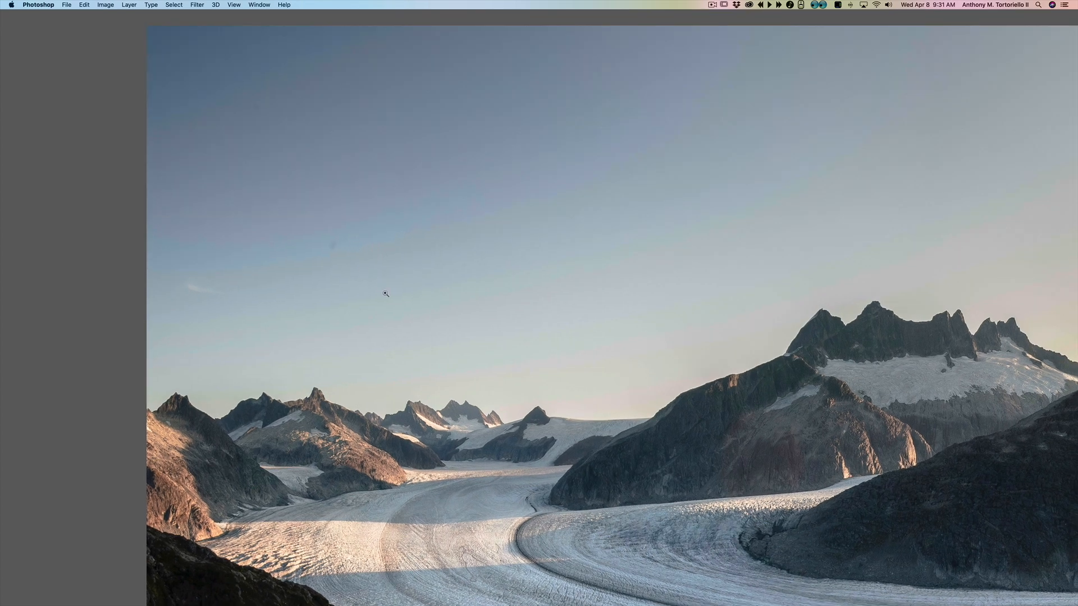
{"action": "key", "text": "j"}
{"action": "key", "text": "z"}
{"action": "left_click", "coordinate": [331, 254]}
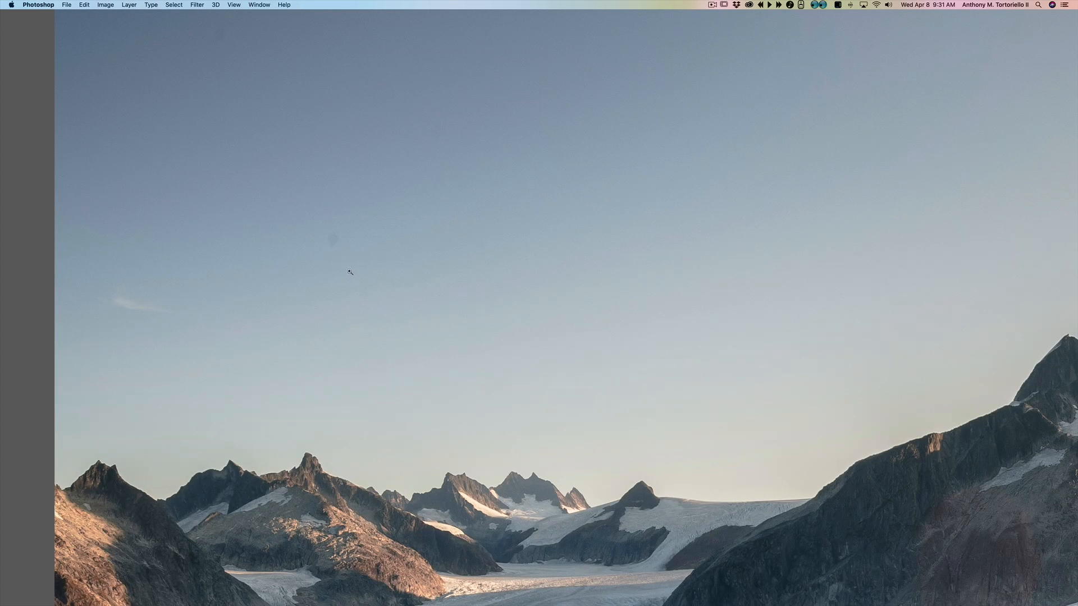
{"action": "key", "text": "j"}
{"action": "left_click", "coordinate": [334, 239]}
{"action": "scroll", "coordinate": [340, 260], "scroll_direction": "up", "scroll_amount": 5}
{"action": "left_click", "coordinate": [240, 162]}
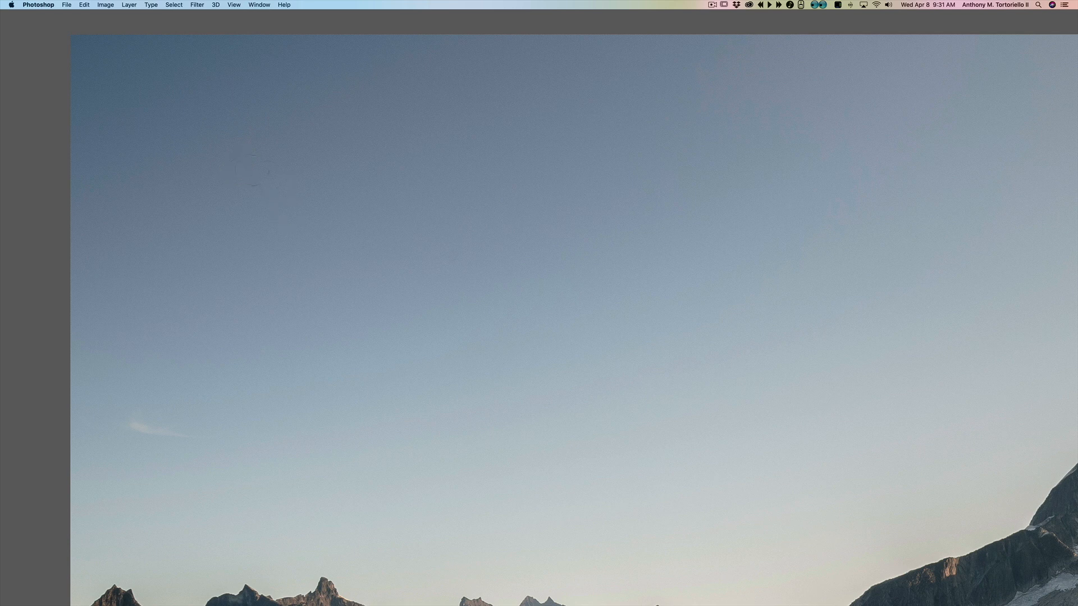
{"action": "left_click", "coordinate": [238, 159]}
Step: Pan across the sky to inspect it for further dust spots
{"action": "left_click_drag", "start_coordinate": [497, 318], "coordinate": [264, 233]}
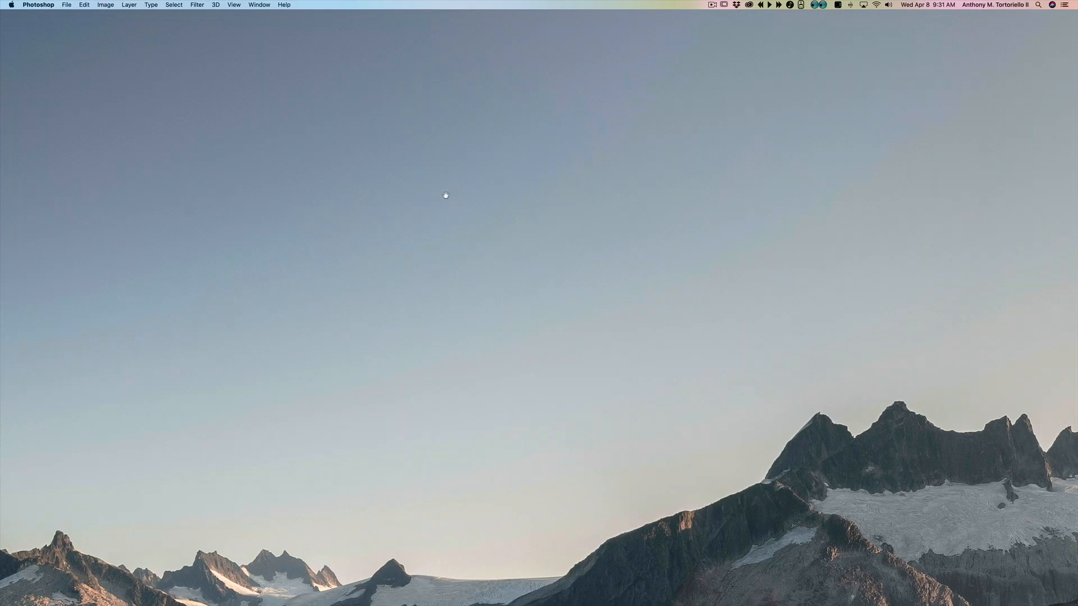
{"action": "left_click_drag", "start_coordinate": [663, 222], "coordinate": [472, 243]}
{"action": "mouse_move", "coordinate": [746, 230]}
{"action": "left_mouse_down"}
{"action": "mouse_move", "coordinate": [700, 176]}
{"action": "mouse_move", "coordinate": [577, 209]}
{"action": "mouse_move", "coordinate": [533, 238]}
{"action": "mouse_move", "coordinate": [512, 325]}
{"action": "mouse_move", "coordinate": [434, 332]}
{"action": "mouse_move", "coordinate": [767, 252]}
{"action": "mouse_move", "coordinate": [430, 243]}
{"action": "left_mouse_up"}
{"action": "left_click_drag", "start_coordinate": [769, 180], "coordinate": [624, 240]}
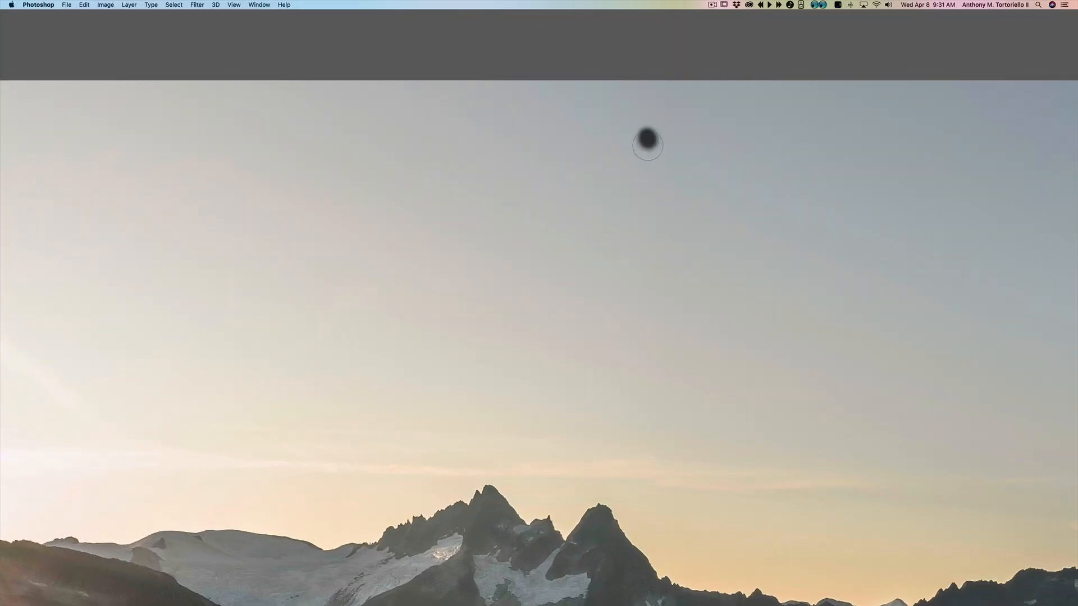
{"action": "left_click_drag", "start_coordinate": [694, 222], "coordinate": [524, 219]}
{"action": "left_click_drag", "start_coordinate": [732, 255], "coordinate": [376, 233]}
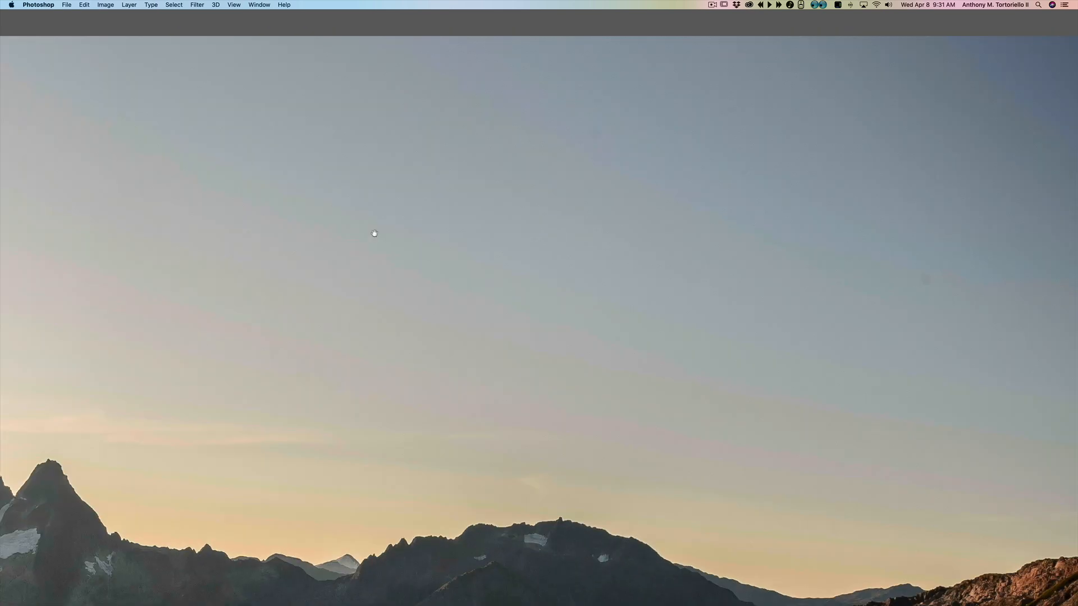
{"action": "left_click_drag", "start_coordinate": [699, 282], "coordinate": [384, 280]}
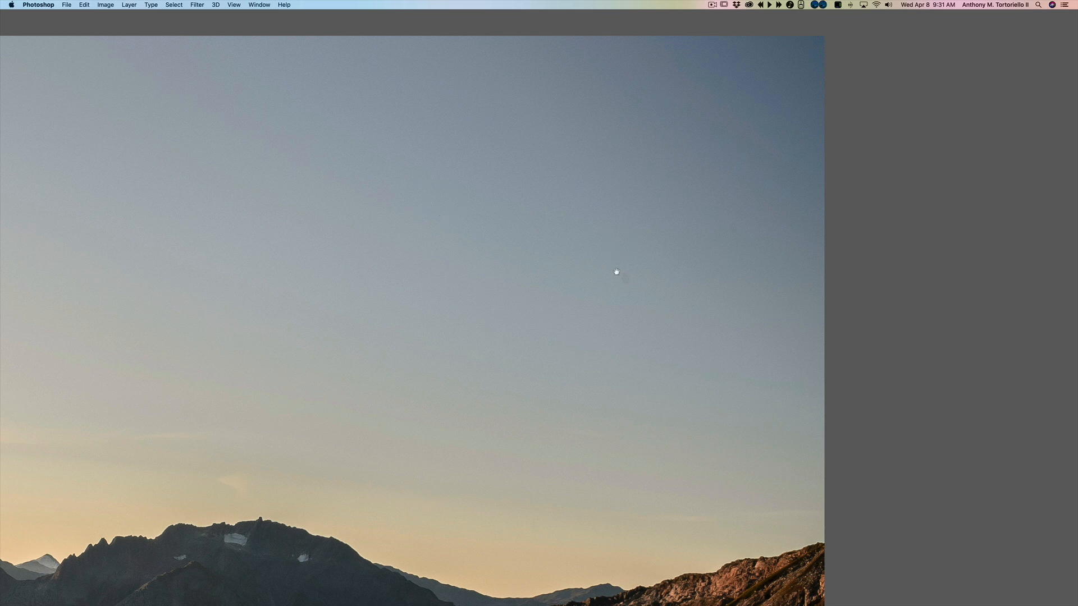
{"action": "left_click_drag", "start_coordinate": [617, 271], "coordinate": [491, 236]}
Step: Try healing two more spots in the sky, undoing each attempt
{"action": "left_click", "coordinate": [338, 495]}
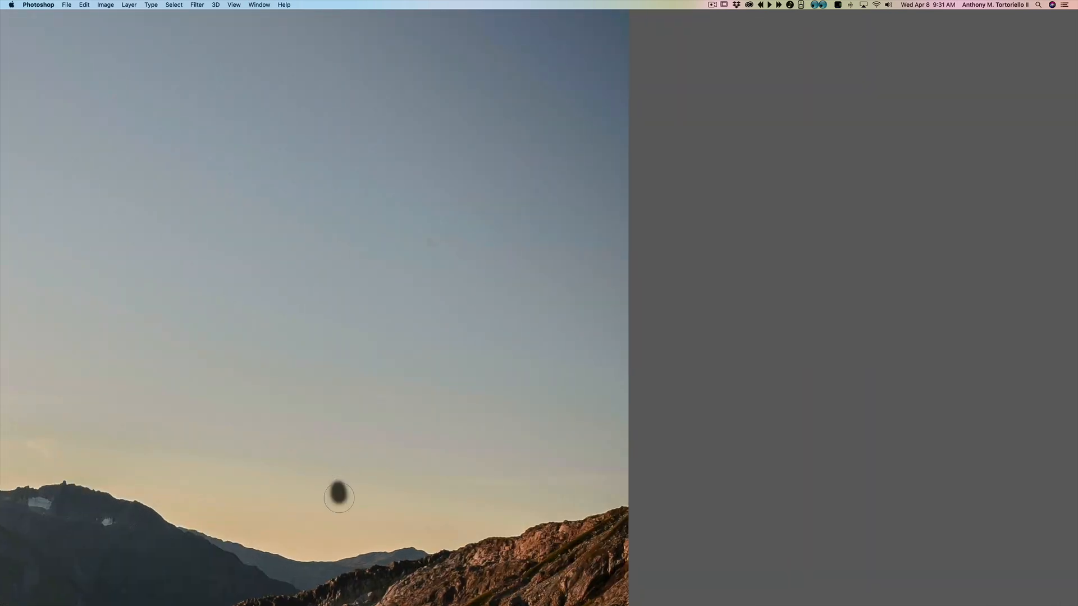
{"action": "key", "text": "super+z"}
{"action": "left_click", "coordinate": [431, 248]}
{"action": "key", "text": "super+z"}
Step: Pan through the foreground trees, rocks and glacier to inspect the details
{"action": "left_click_drag", "start_coordinate": [464, 220], "coordinate": [421, 344]}
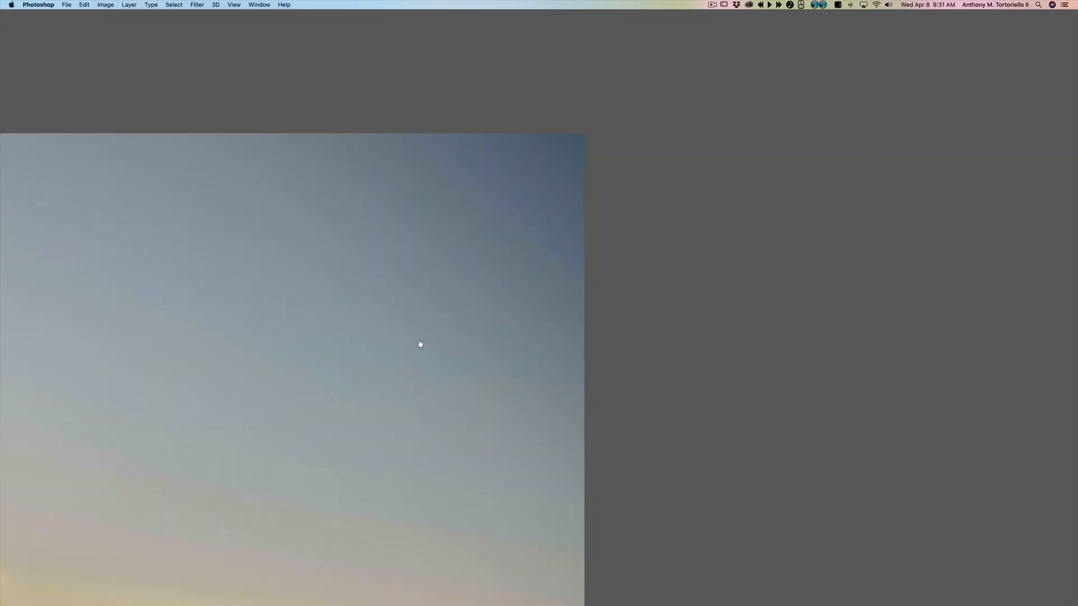
{"action": "left_click_drag", "start_coordinate": [486, 315], "coordinate": [533, 118]}
{"action": "left_click_drag", "start_coordinate": [443, 224], "coordinate": [483, 73]}
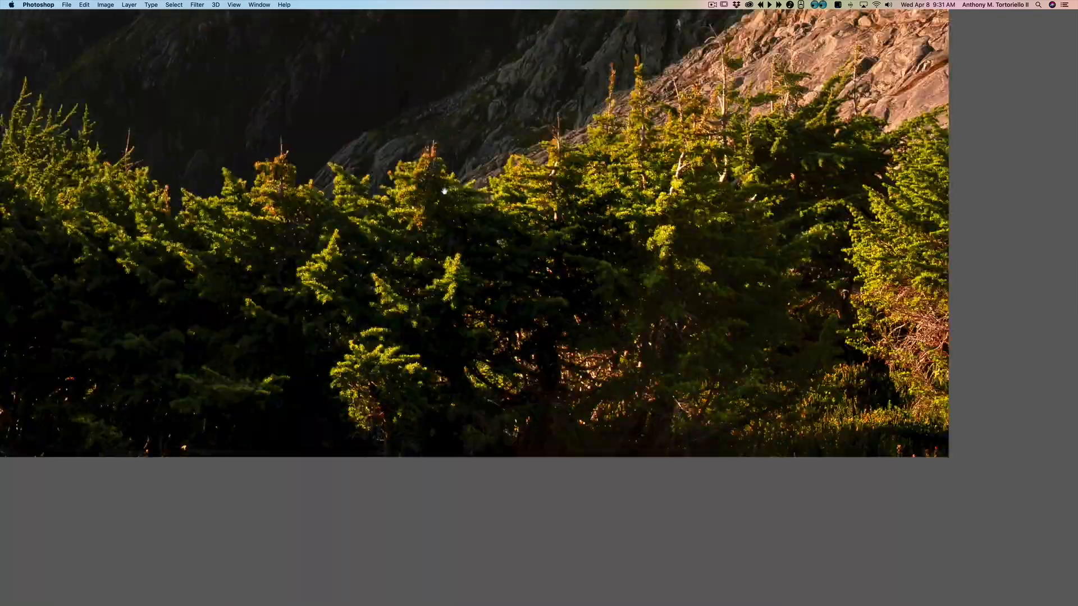
{"action": "left_click_drag", "start_coordinate": [445, 191], "coordinate": [487, 172]}
{"action": "left_click_drag", "start_coordinate": [273, 370], "coordinate": [842, 360]}
{"action": "left_click_drag", "start_coordinate": [404, 247], "coordinate": [786, 335]}
{"action": "left_click_drag", "start_coordinate": [607, 271], "coordinate": [885, 329]}
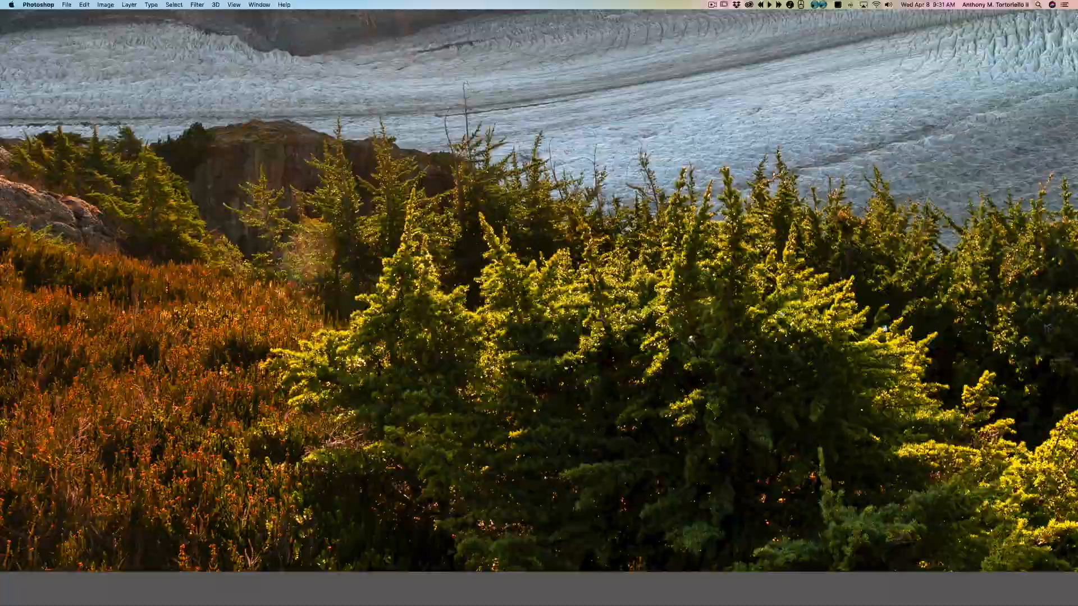
{"action": "left_click_drag", "start_coordinate": [207, 184], "coordinate": [898, 275]}
{"action": "left_click_drag", "start_coordinate": [168, 297], "coordinate": [760, 258]}
{"action": "left_click_drag", "start_coordinate": [309, 318], "coordinate": [694, 276]}
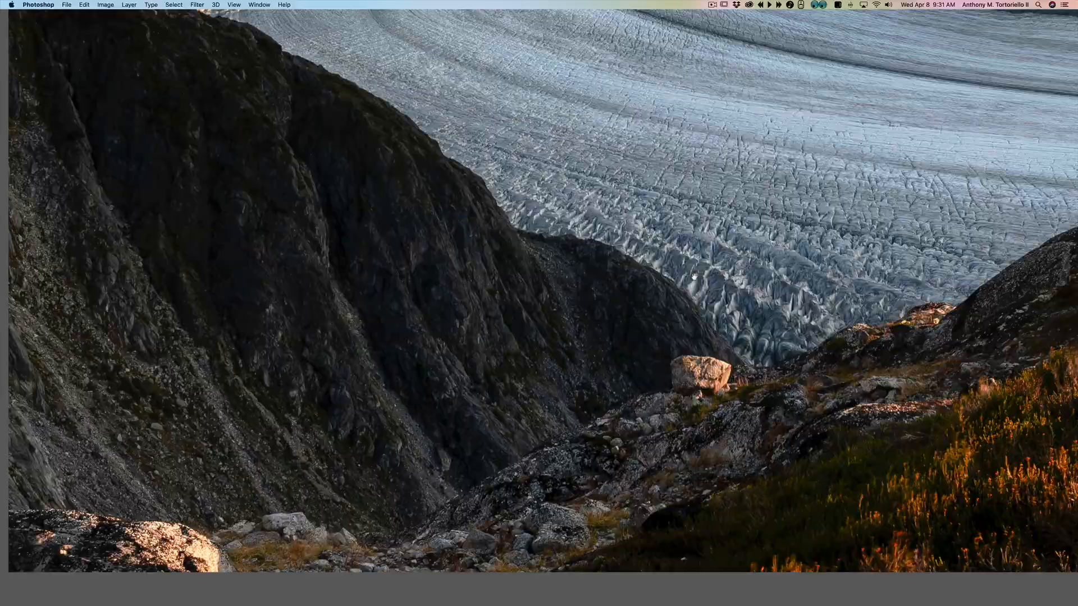
{"action": "left_click_drag", "start_coordinate": [405, 318], "coordinate": [678, 372]}
Step: Pan back across the sky, switch tools and fit the whole image to the screen
{"action": "left_click_drag", "start_coordinate": [464, 168], "coordinate": [397, 433]}
{"action": "left_click_drag", "start_coordinate": [502, 38], "coordinate": [479, 341]}
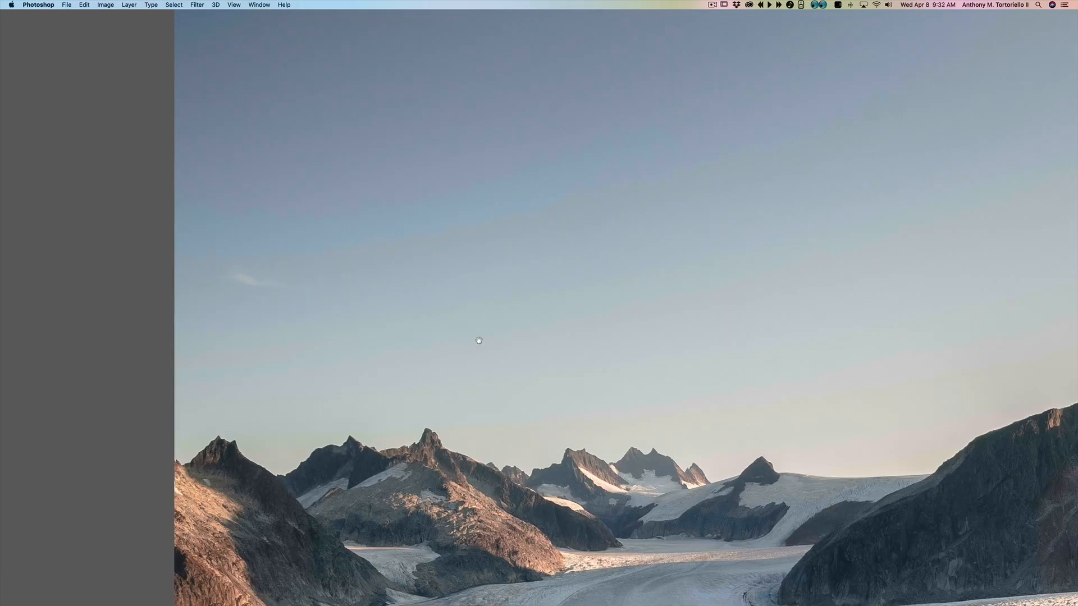
{"action": "left_click_drag", "start_coordinate": [497, 168], "coordinate": [472, 348]}
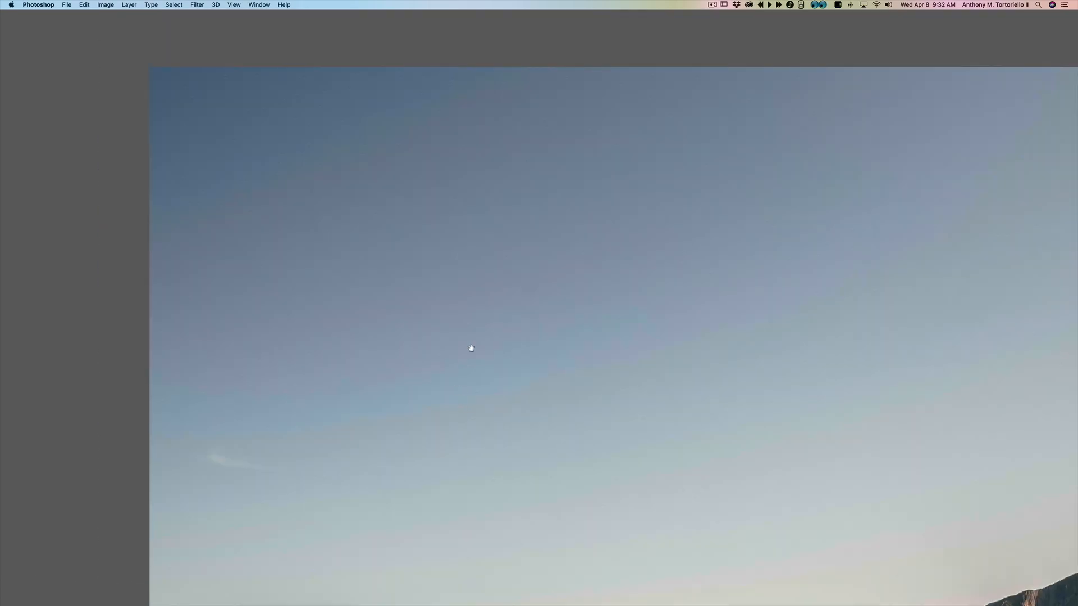
{"action": "left_click_drag", "start_coordinate": [592, 255], "coordinate": [408, 242]}
{"action": "left_click_drag", "start_coordinate": [731, 292], "coordinate": [433, 260]}
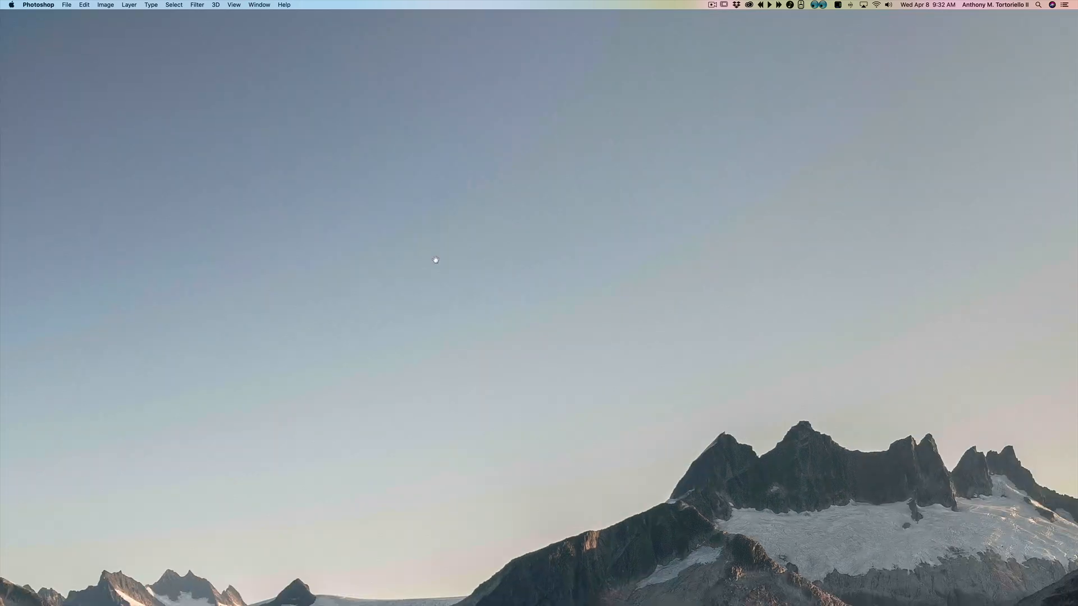
{"action": "left_click_drag", "start_coordinate": [643, 246], "coordinate": [520, 257]}
{"action": "key", "text": "v"}
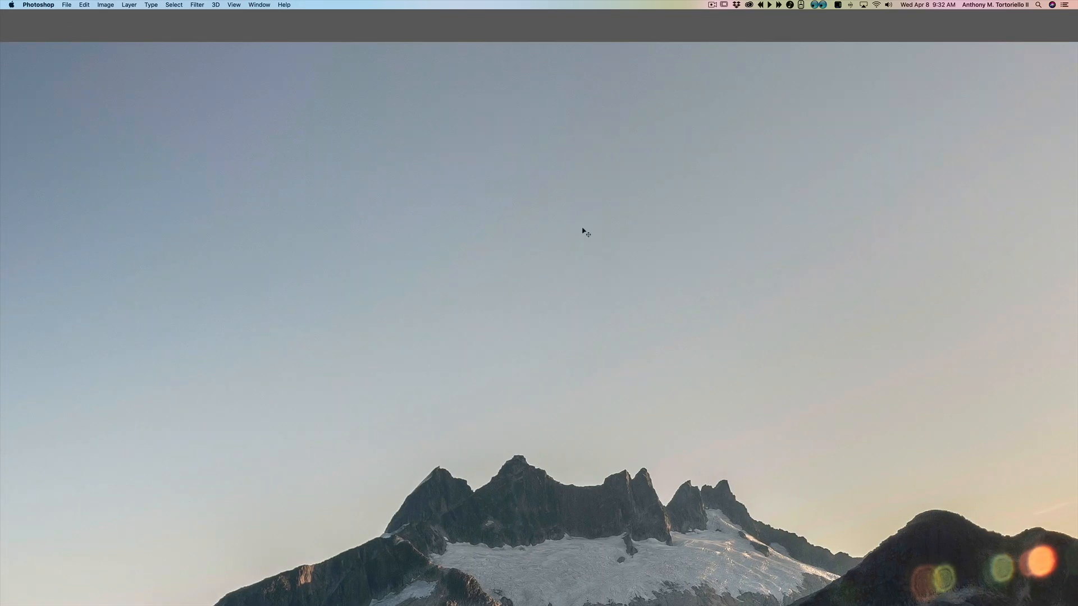
{"action": "key", "text": "b"}
{"action": "key", "text": "super+0"}
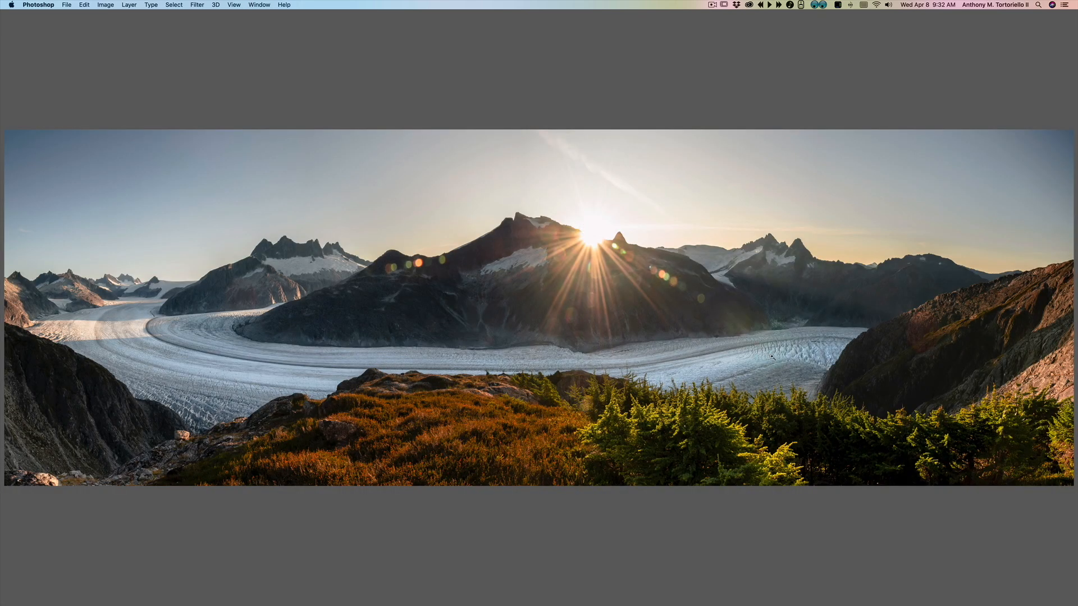
Step: Zoom into the glacier and cliffs and pan around to inspect the detail
{"action": "scroll", "coordinate": [772, 357], "scroll_direction": "up", "scroll_amount": 5}
{"action": "scroll", "coordinate": [806, 362], "scroll_direction": "up", "scroll_amount": 10}
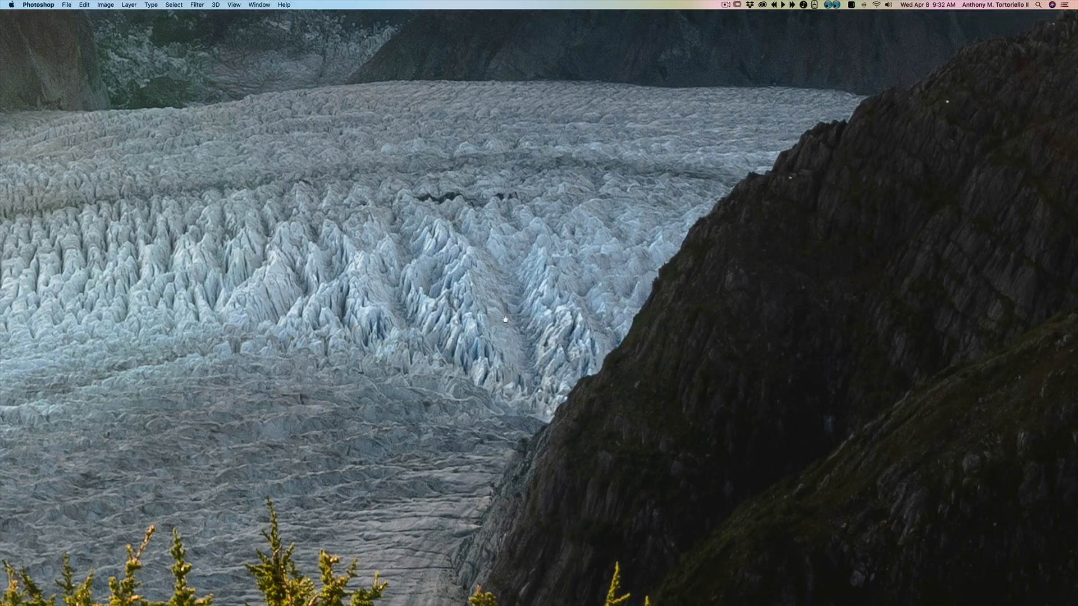
{"action": "left_click_drag", "start_coordinate": [537, 147], "coordinate": [488, 481]}
{"action": "left_click_drag", "start_coordinate": [990, 397], "coordinate": [622, 354]}
{"action": "scroll", "coordinate": [621, 355], "scroll_direction": "down", "scroll_amount": 8}
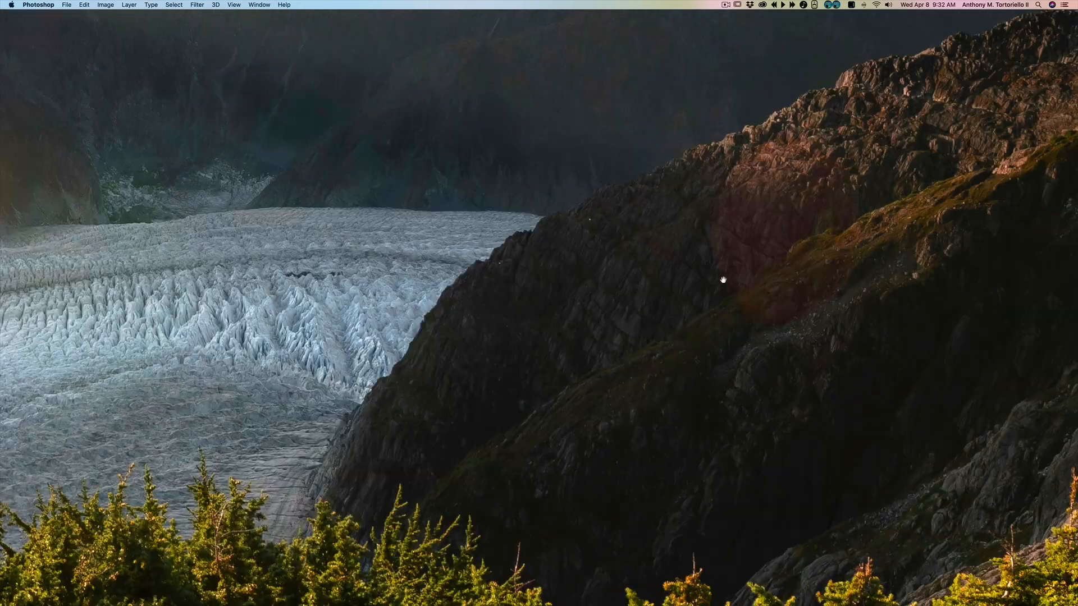
{"action": "left_click_drag", "start_coordinate": [538, 275], "coordinate": [812, 134]}
{"action": "left_click_drag", "start_coordinate": [553, 244], "coordinate": [558, 388]}
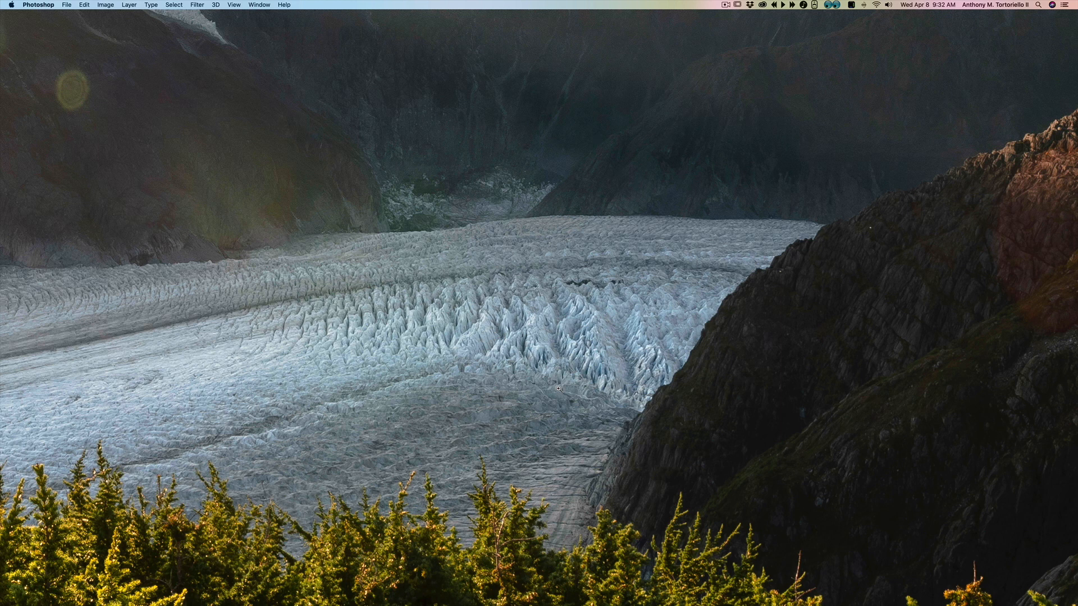
Step: Open File Info to review the Basic and Camera Data sections, then close it without changes
{"action": "key", "text": "super+alt+shift+i"}
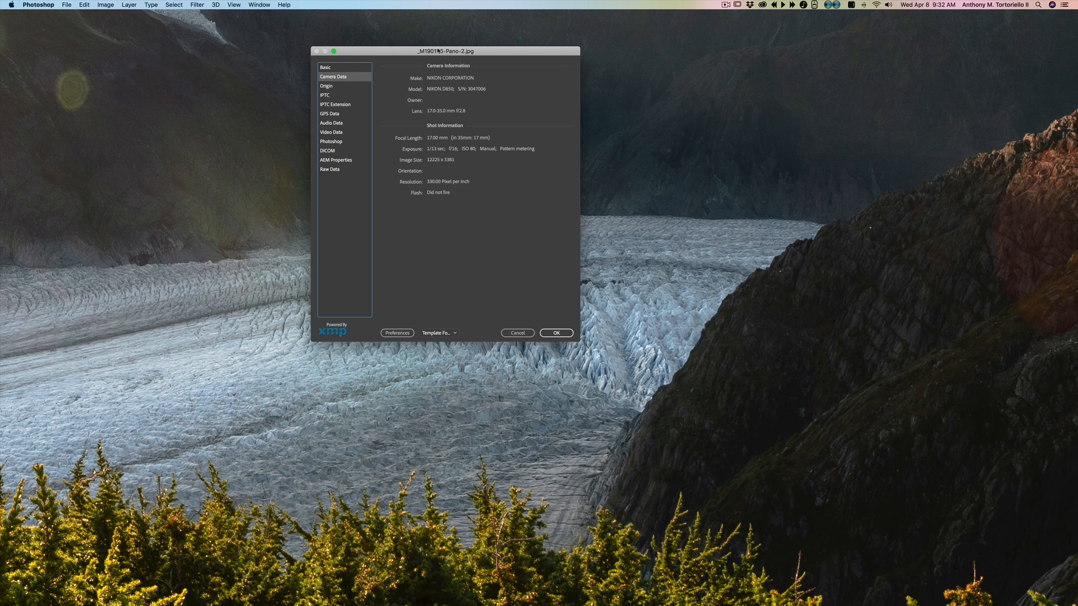
{"action": "left_click", "coordinate": [348, 67]}
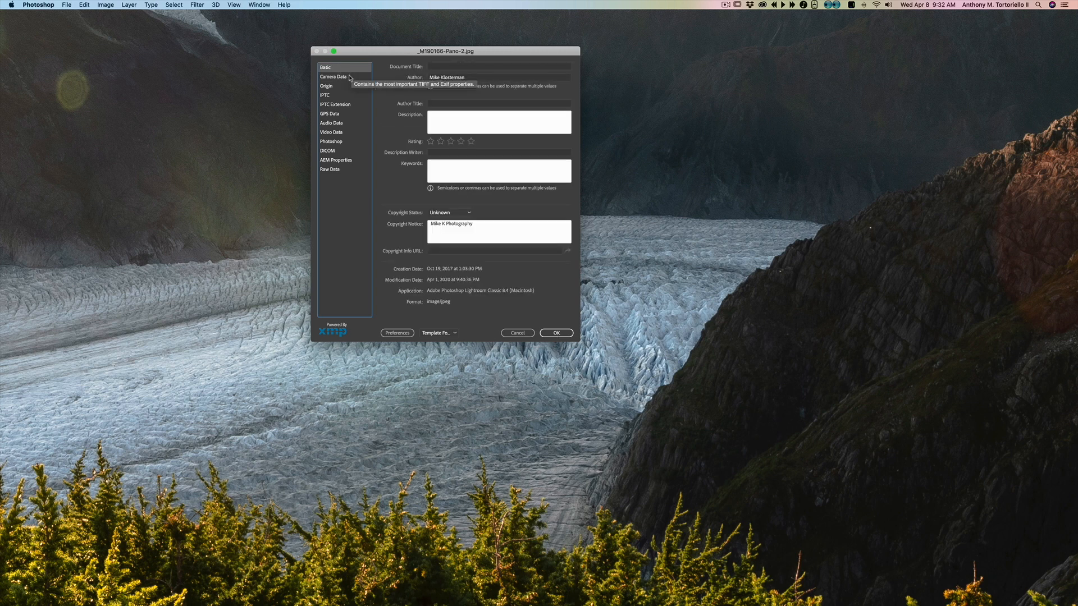
{"action": "left_click", "coordinate": [348, 77]}
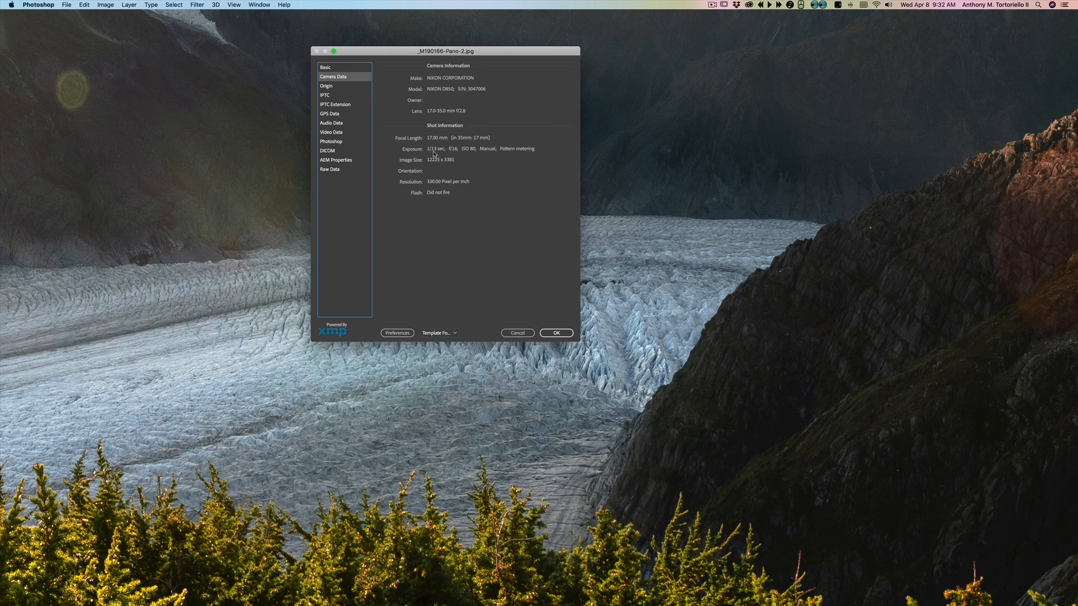
{"action": "left_click", "coordinate": [516, 333]}
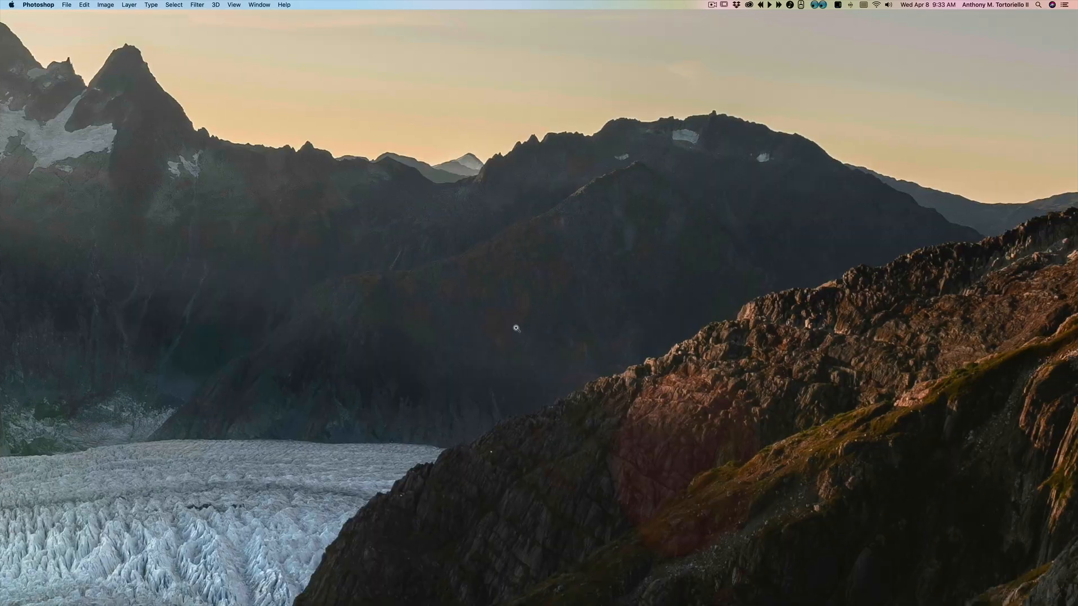
{"action": "scroll", "coordinate": [506, 345], "scroll_direction": "down", "scroll_amount": 5}
{"action": "left_click_drag", "start_coordinate": [471, 339], "coordinate": [506, 280]}
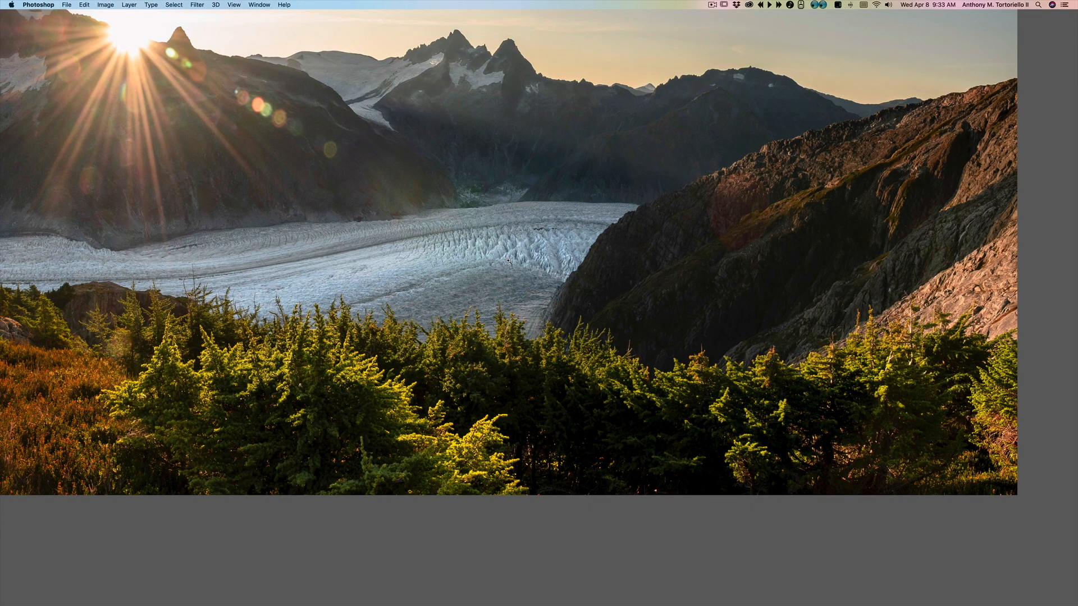
Step: Delete Layer 1 from the layers, keeping only the Background layer
{"action": "left_click_drag", "start_coordinate": [430, 244], "coordinate": [562, 306]}
{"action": "key", "text": "super+0"}
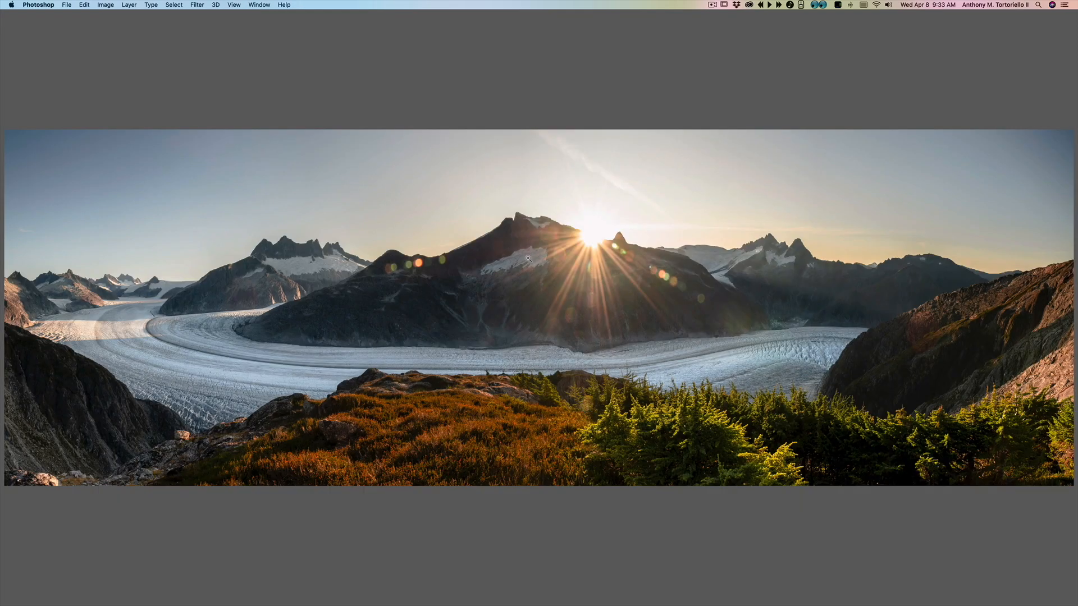
{"action": "key", "text": "f"}
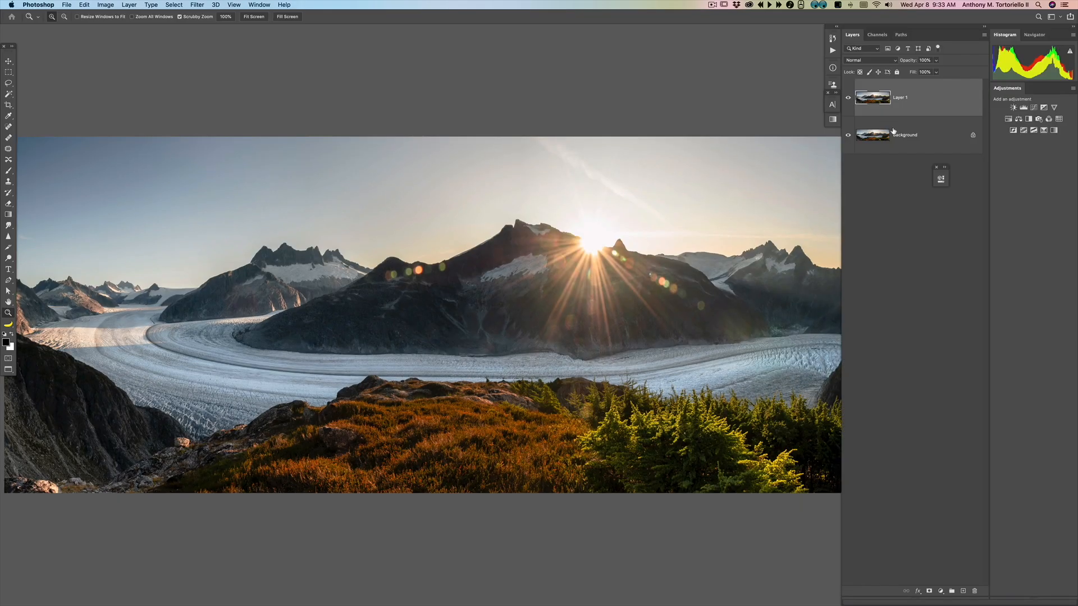
{"action": "key", "text": "Delete"}
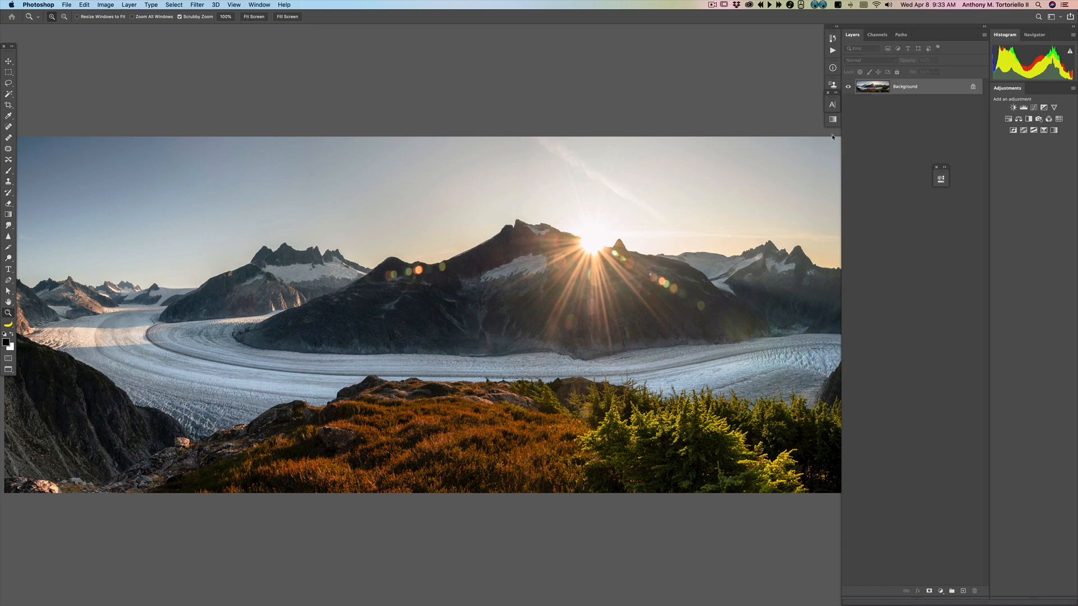
{"action": "left_click", "coordinate": [101, 4]}
{"action": "mouse_move", "coordinate": [135, 4]}
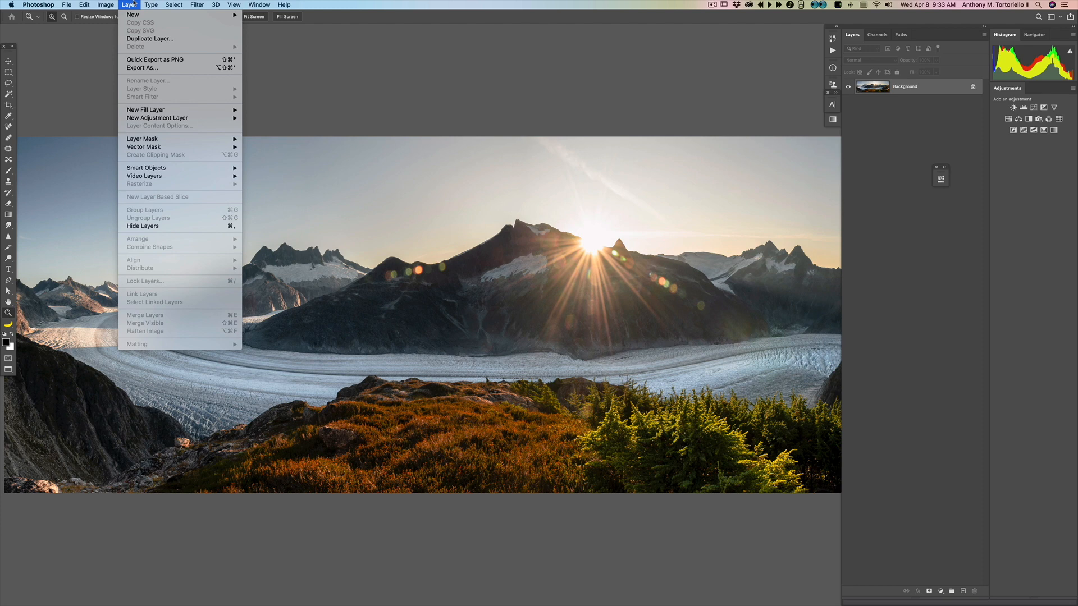
{"action": "left_click", "coordinate": [134, 3]}
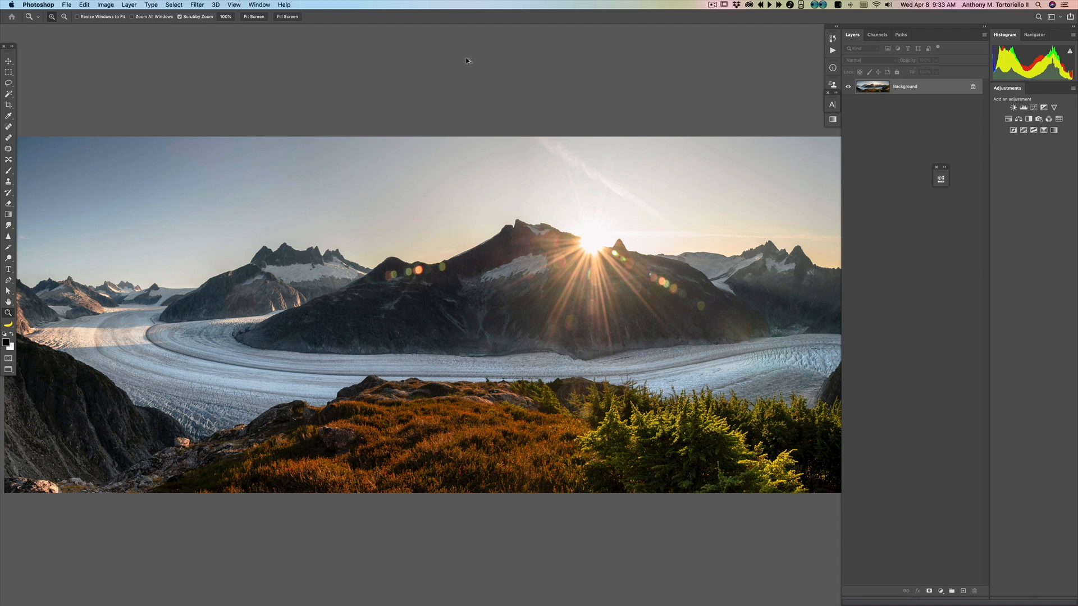
{"action": "key", "text": "super+shift+s"}
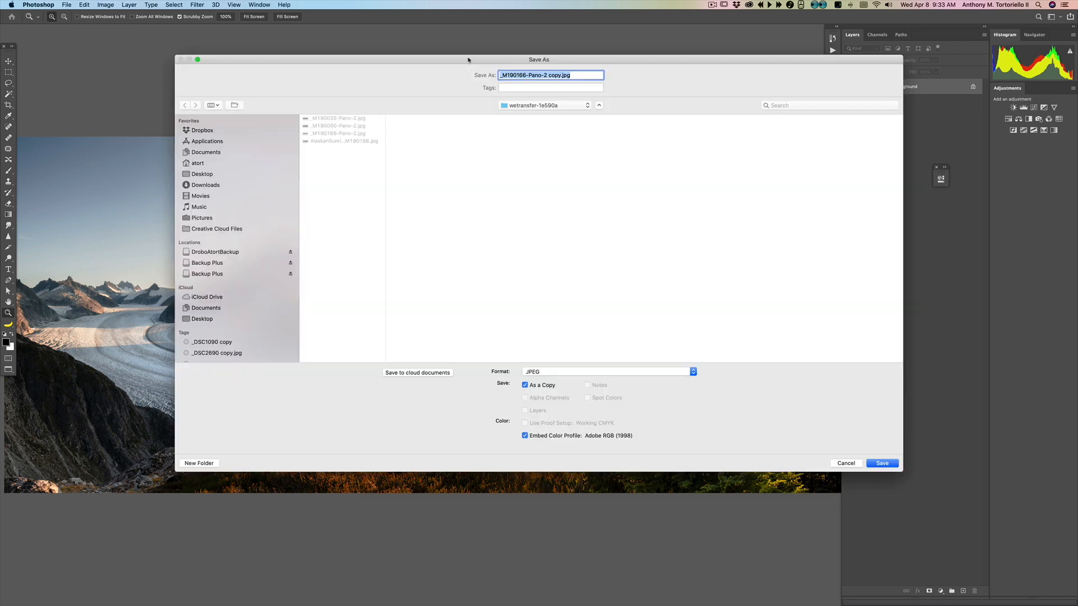
{"action": "left_click", "coordinate": [841, 463]}
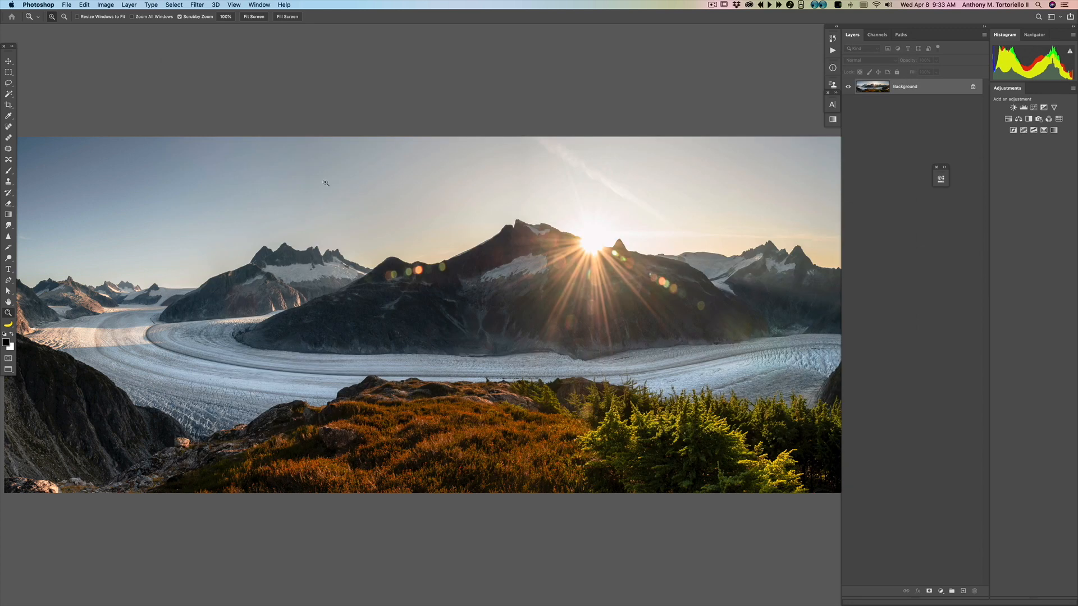
{"action": "left_click", "coordinate": [66, 4]}
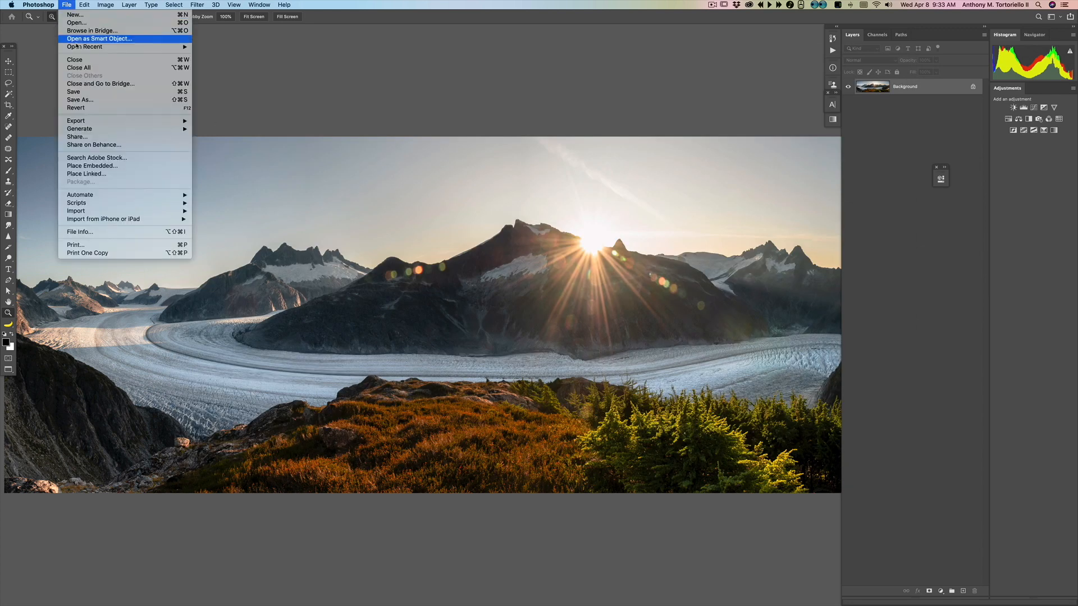
{"action": "left_click", "coordinate": [74, 91]}
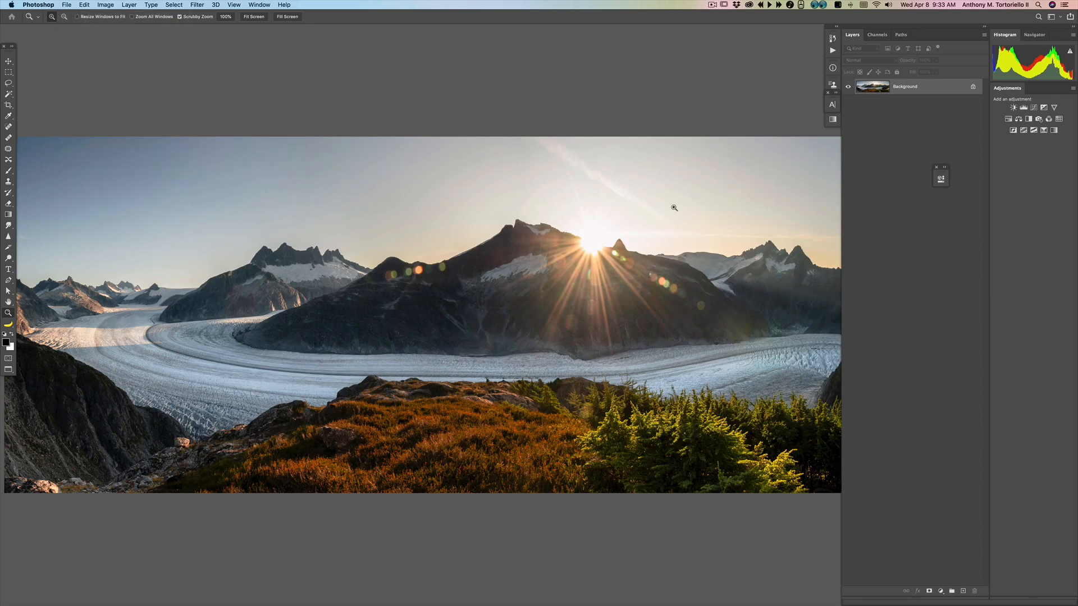
Step: Save a copy of the image as a JPEG on the Desktop named AtortTutorialSampleHR_M190166-Pano.jpg at Quality 12
{"action": "key", "text": "alt+super+s"}
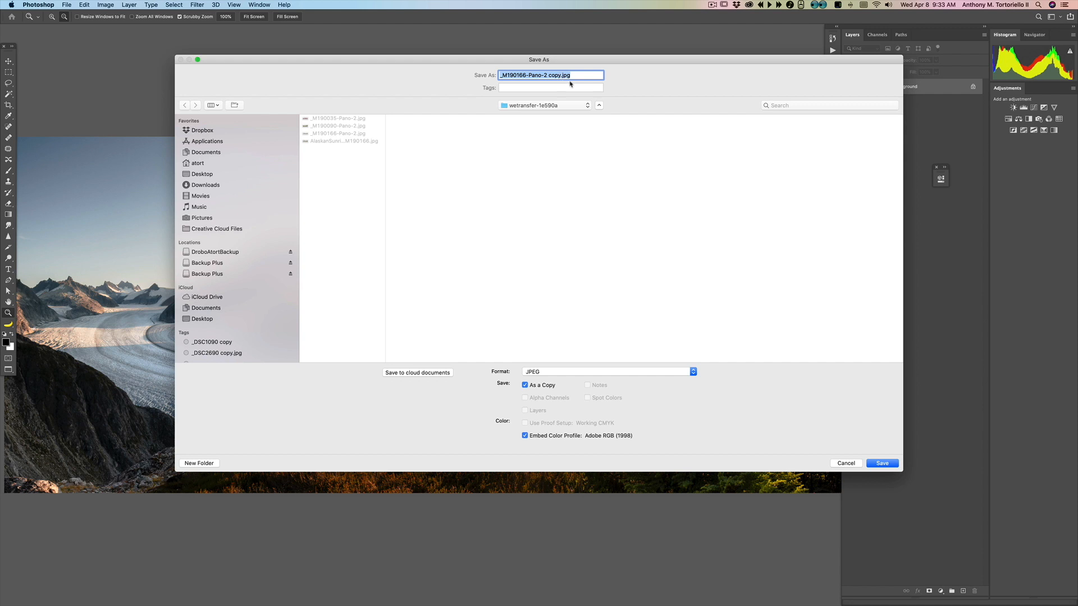
{"action": "key", "text": "shift+super+d"}
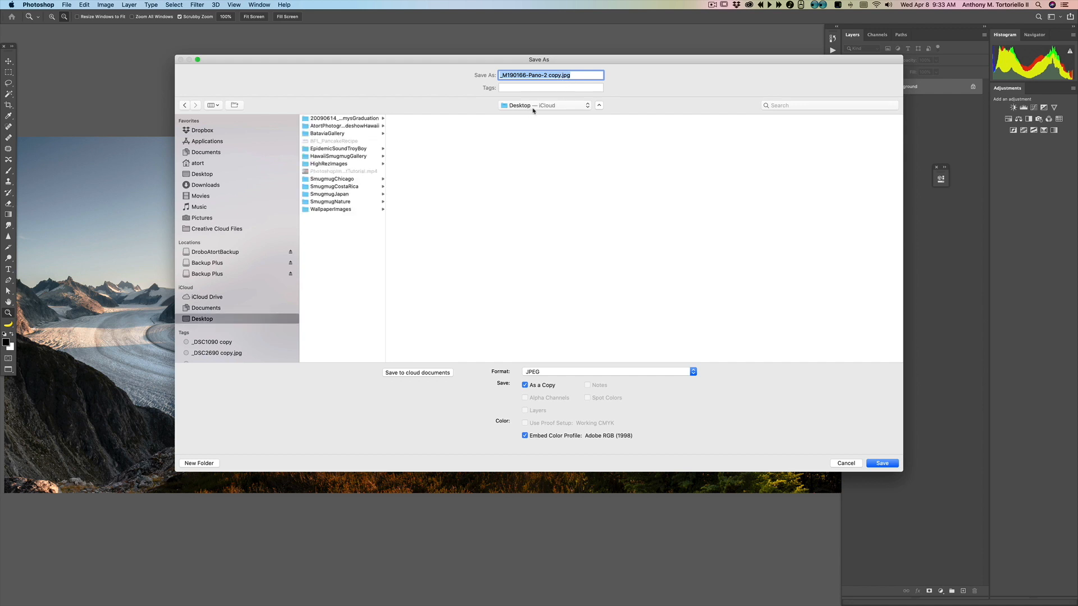
{"action": "left_click_drag", "start_coordinate": [542, 62], "coordinate": [533, 54]}
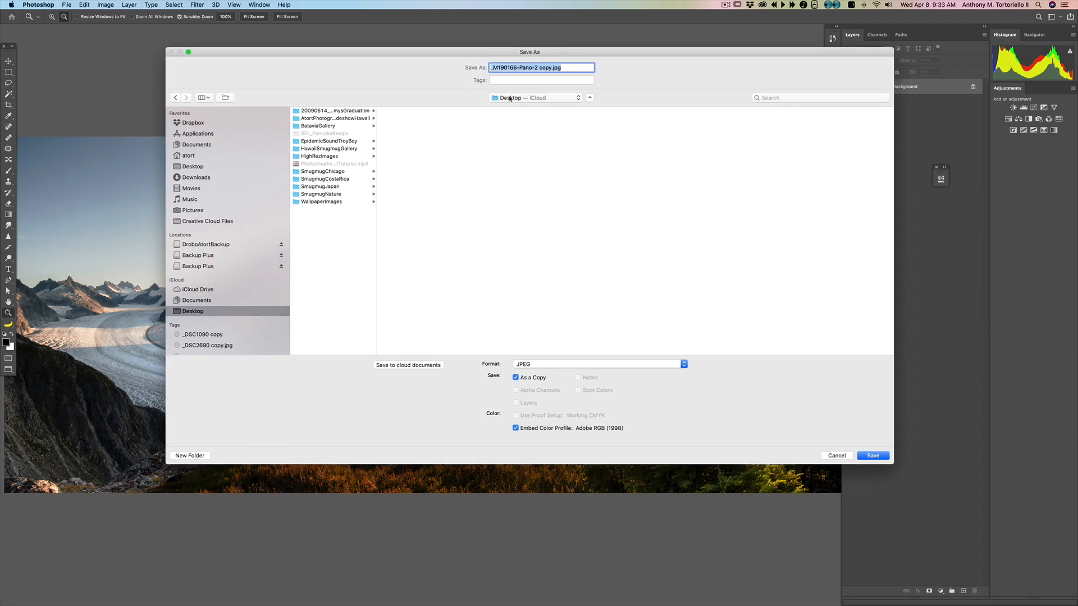
{"action": "left_click", "coordinate": [550, 67]}
{"action": "key", "text": "BackSpace"}
{"action": "key", "text": "BackSpace"}
{"action": "key", "text": "BackSpace"}
{"action": "key", "text": "BackSpace"}
{"action": "key", "text": "BackSpace"}
{"action": "key", "text": "BackSpace"}
{"action": "key", "text": "BackSpace"}
{"action": "type", "text": "AtortTut"}
{"action": "type", "text": "orial"}
{"action": "type", "text": "SampleHR"}
{"action": "left_click_drag", "start_coordinate": [584, 68], "coordinate": [647, 74]}
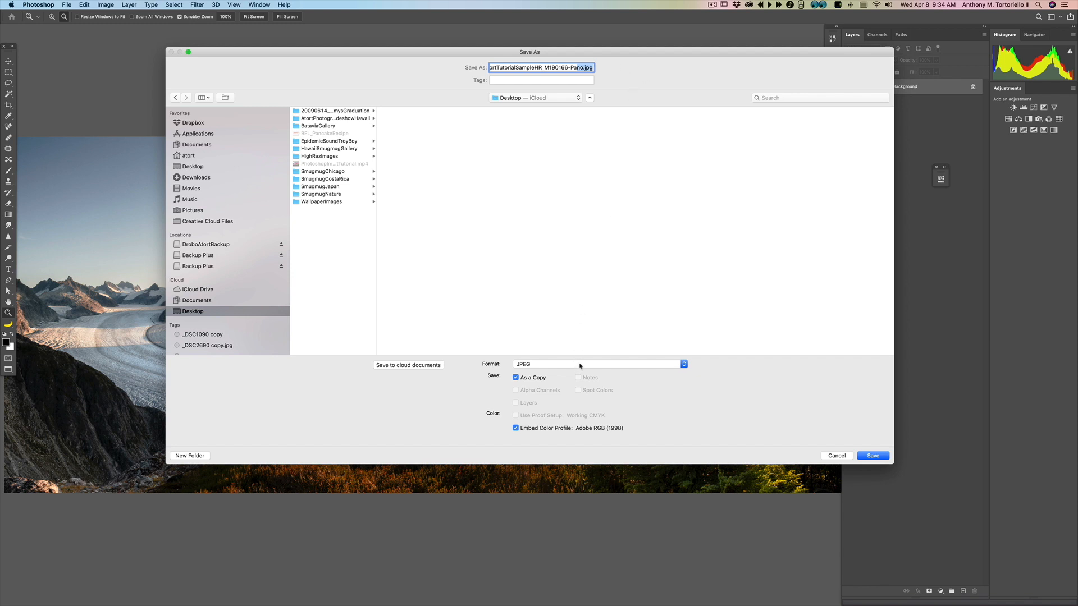
{"action": "left_click", "coordinate": [873, 456]}
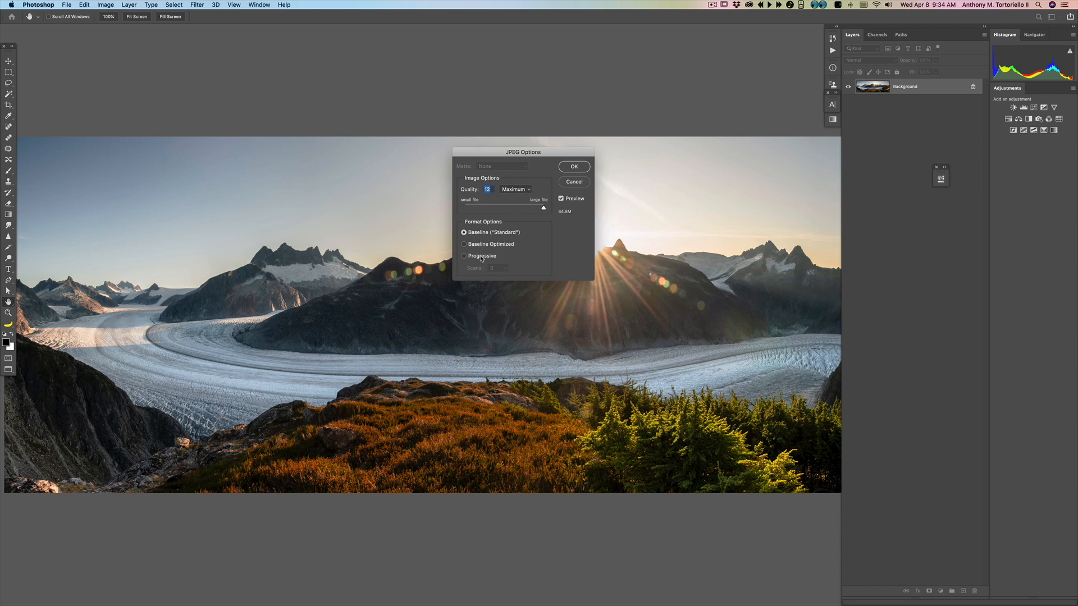
{"action": "left_click", "coordinate": [576, 167]}
{"action": "key", "text": "z"}
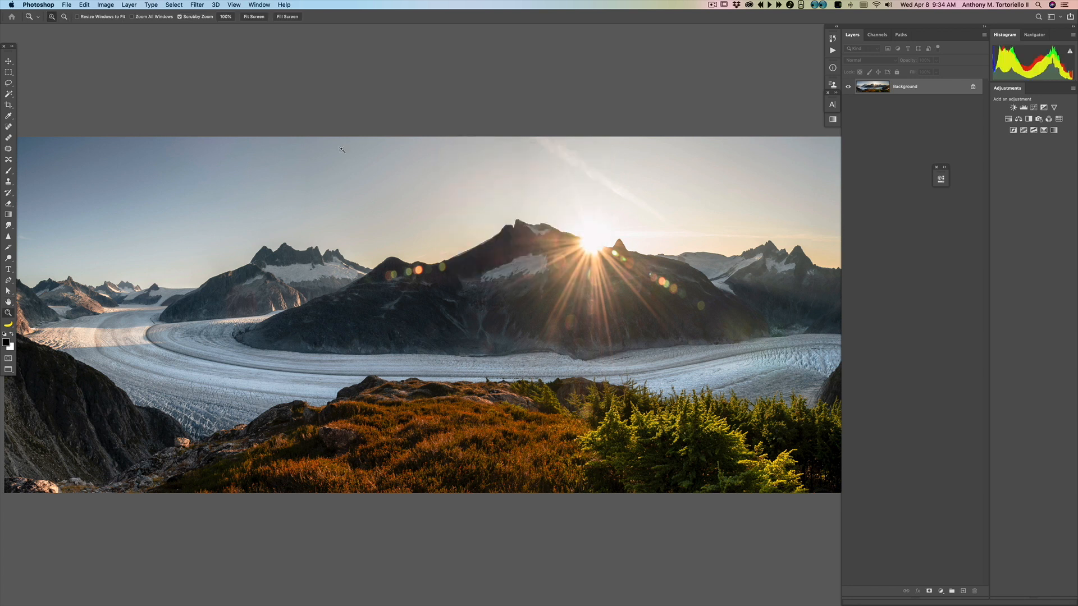
{"action": "left_click", "coordinate": [36, 4]}
{"action": "left_click", "coordinate": [60, 62]}
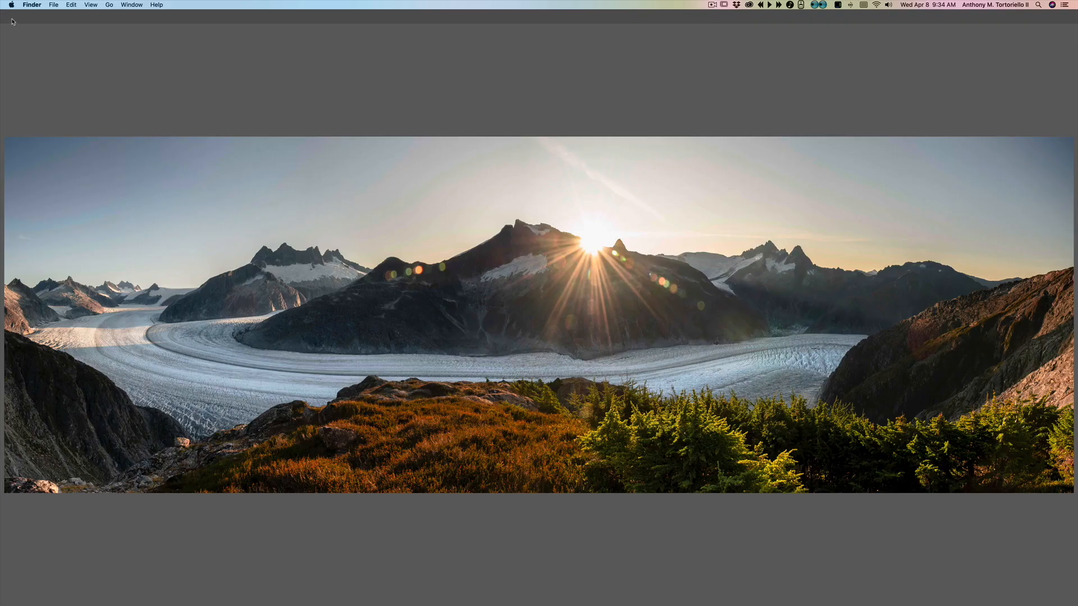
{"action": "key", "text": "space"}
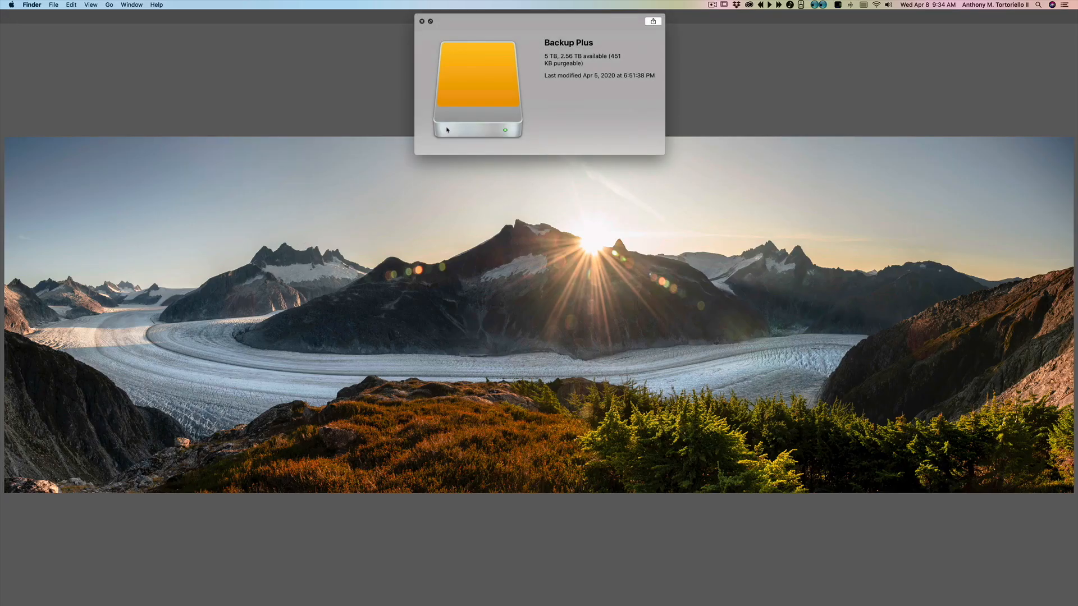
{"action": "key", "text": "super+o"}
{"action": "key", "text": "super+Tab"}
Step: Quit Photoshop without saving changes to the original _M190166-Pano-2.jpg document
{"action": "left_click", "coordinate": [38, 4]}
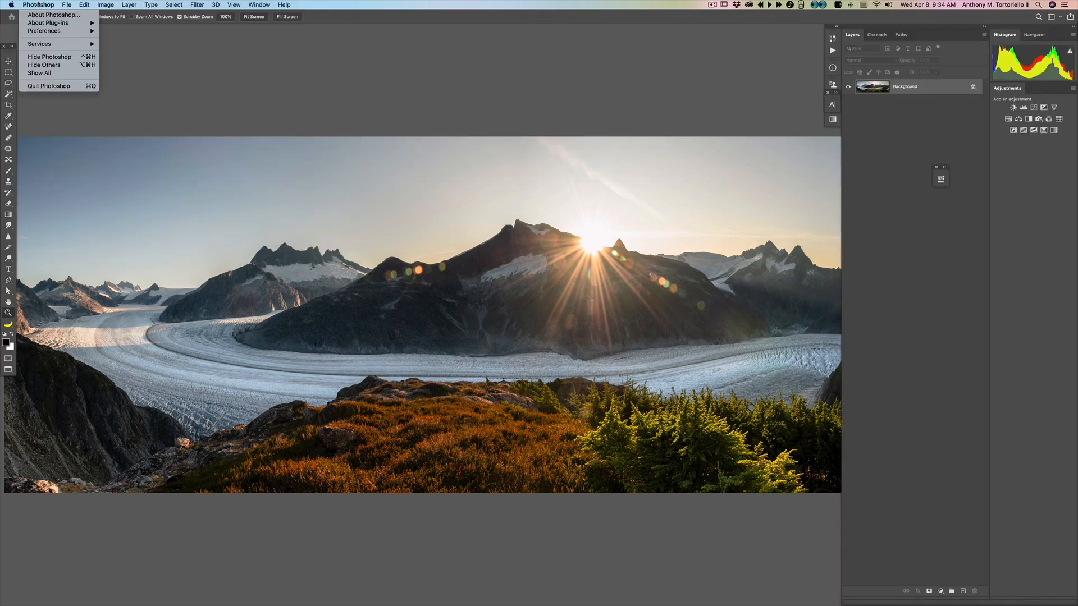
{"action": "left_click", "coordinate": [57, 86]}
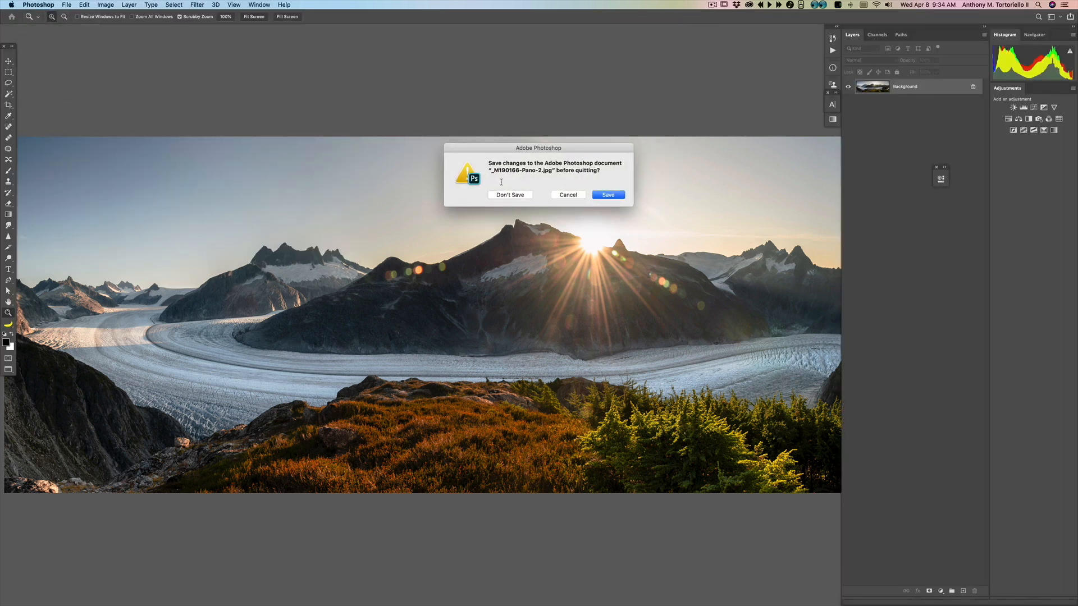
{"action": "left_click_drag", "start_coordinate": [522, 148], "coordinate": [489, 73]}
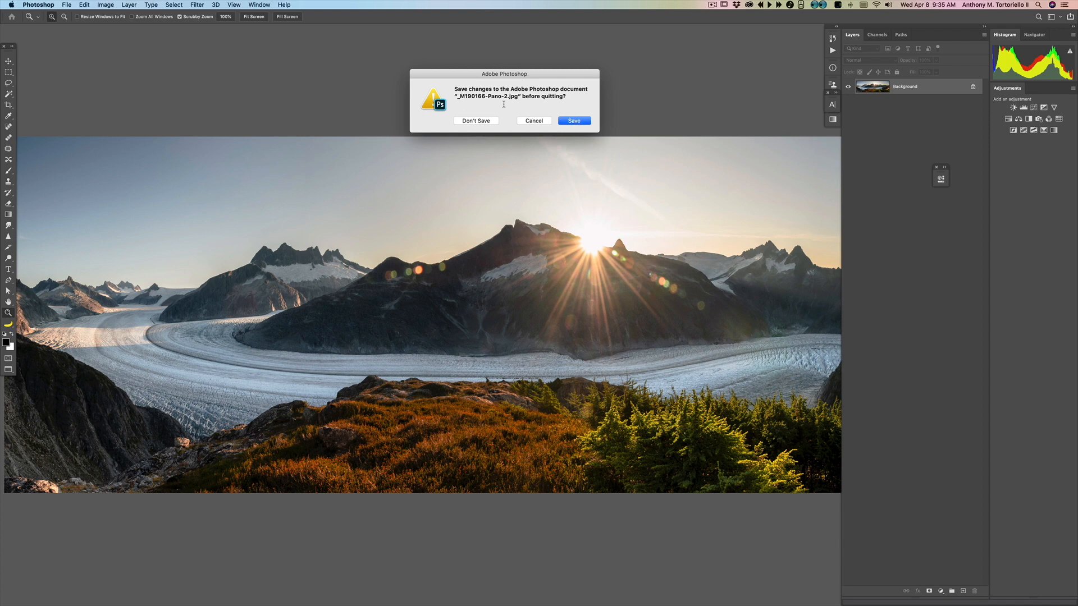
{"action": "left_click_drag", "start_coordinate": [454, 79], "coordinate": [434, 71]}
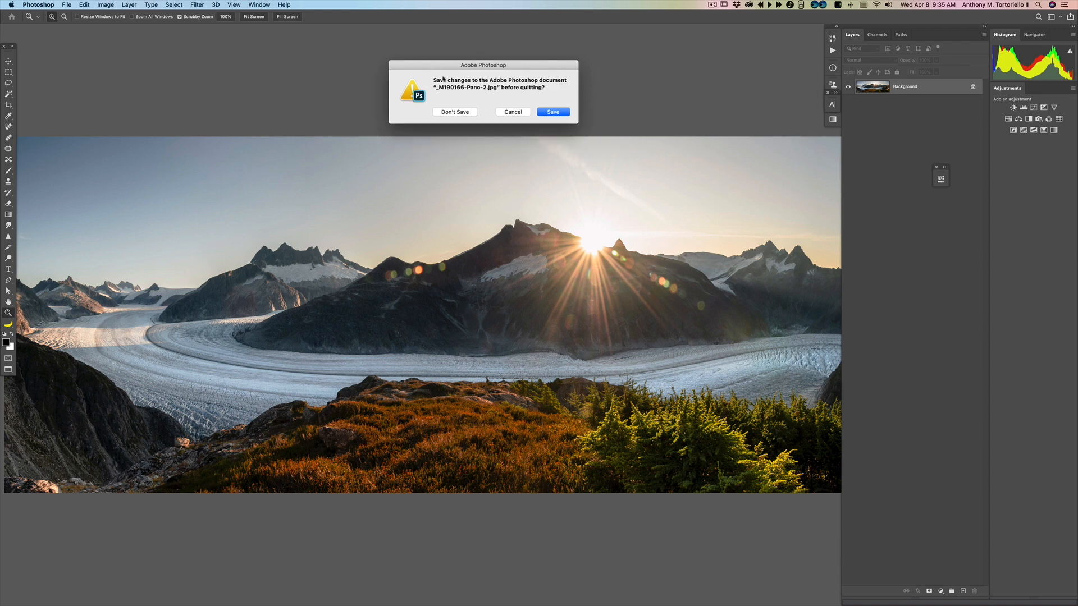
{"action": "key", "text": "Tab"}
{"action": "key", "text": "space"}
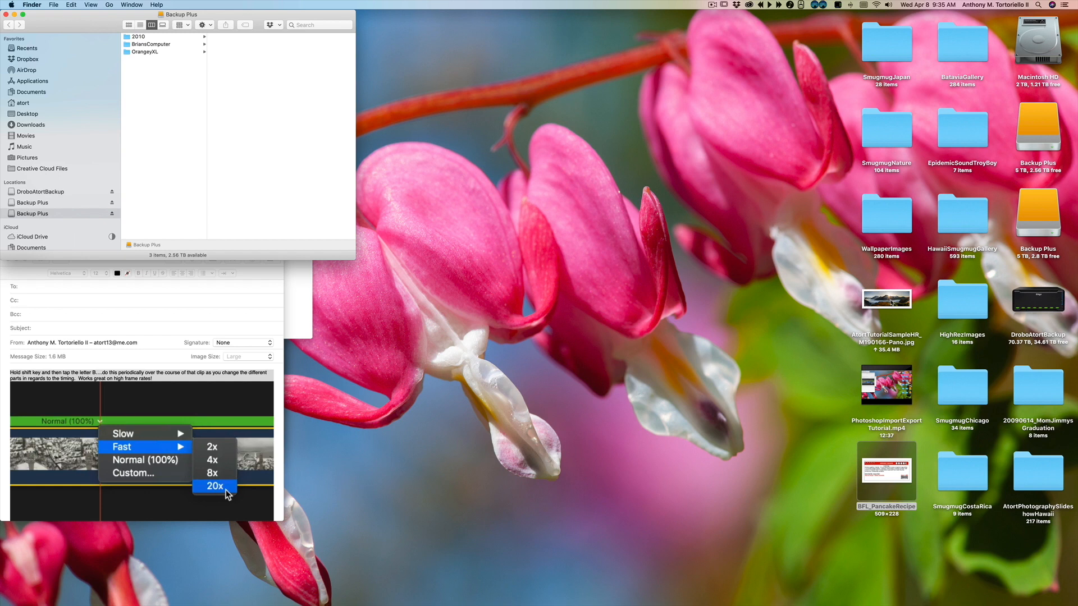
Step: Preview the saved AtortTutorialSampleHR_M190166-Pano.jpg on the desktop with Quick Look, including full screen
{"action": "left_click", "coordinate": [894, 309]}
{"action": "key", "text": "space"}
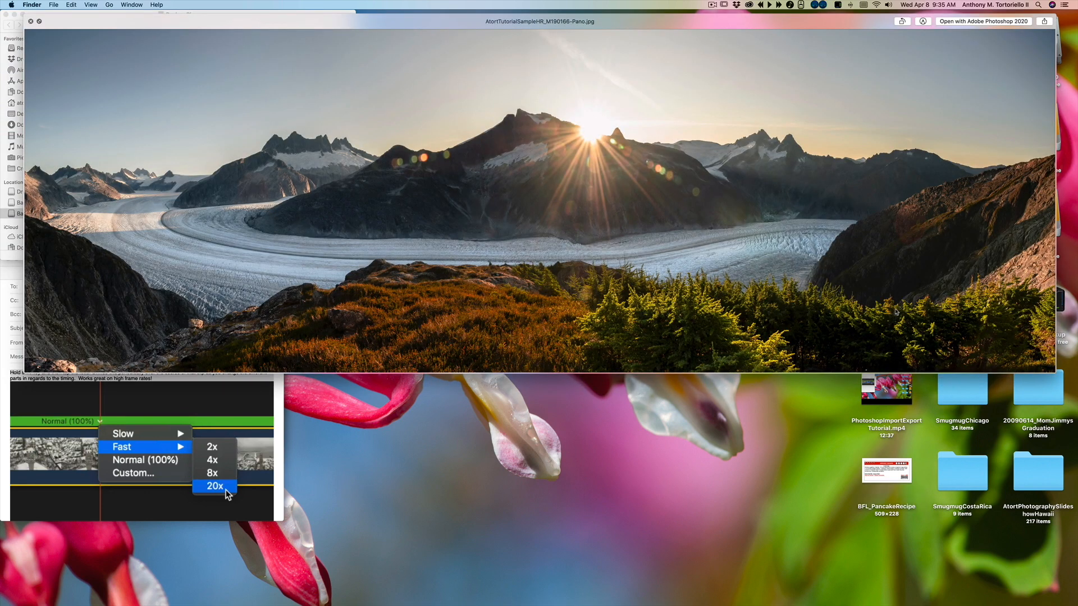
{"action": "key", "text": "space"}
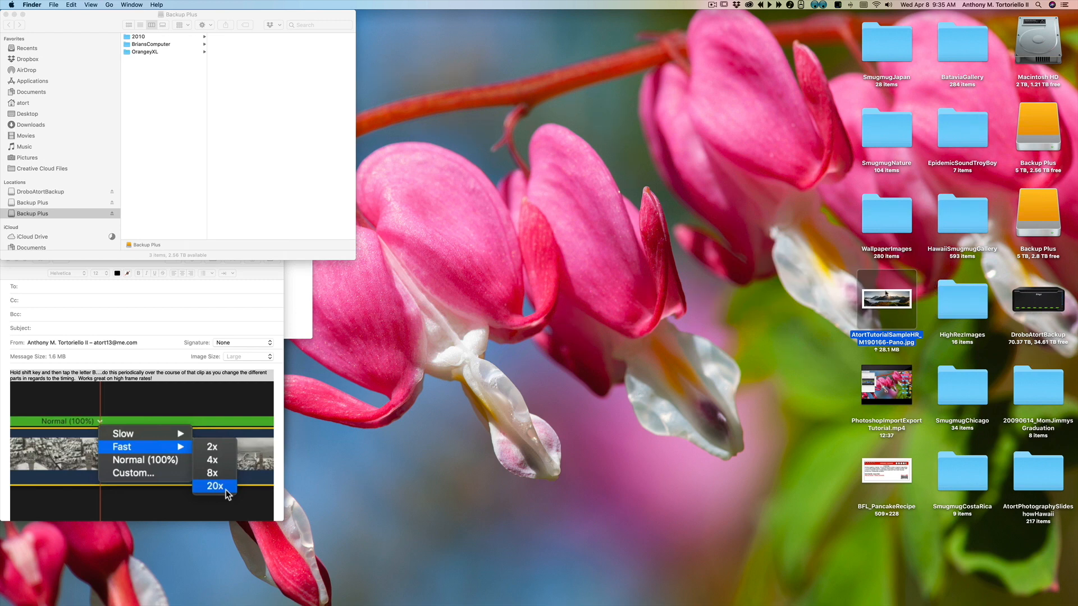
{"action": "key", "text": "space"}
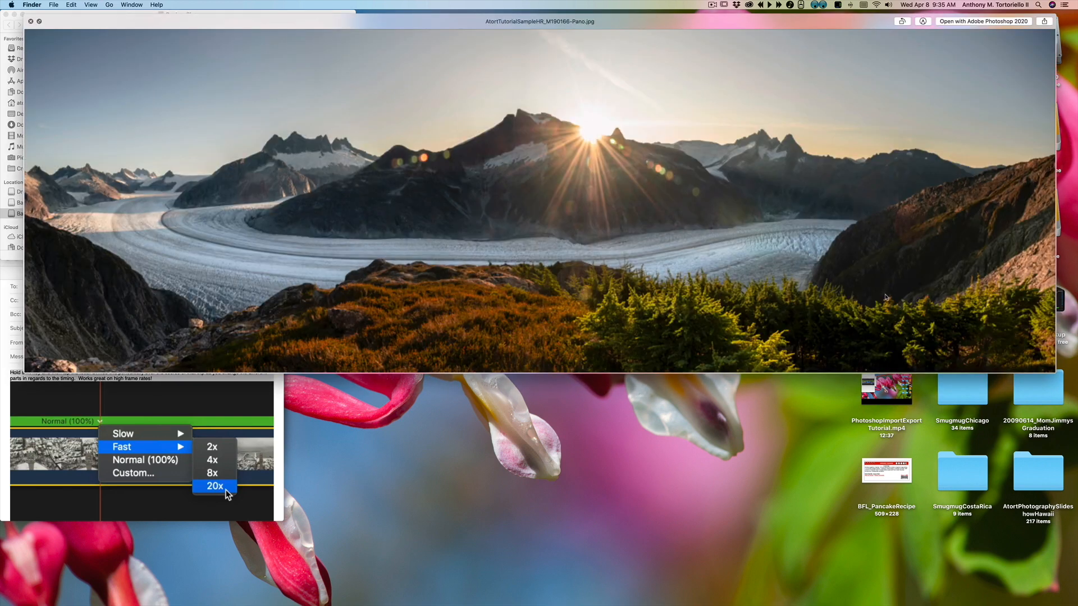
{"action": "left_click", "coordinate": [40, 22]}
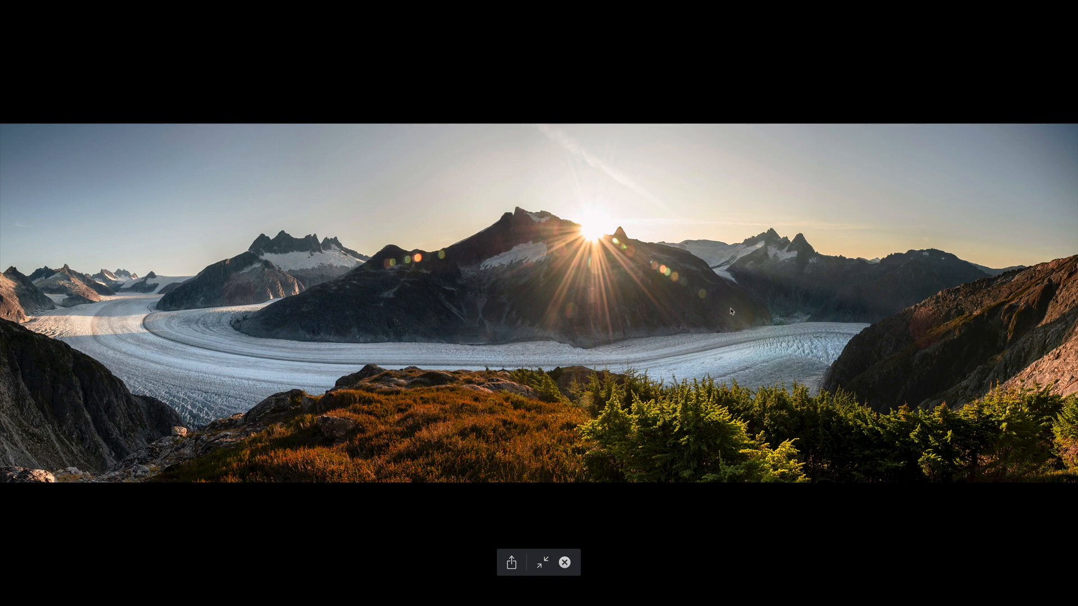
{"action": "key", "text": "Escape"}
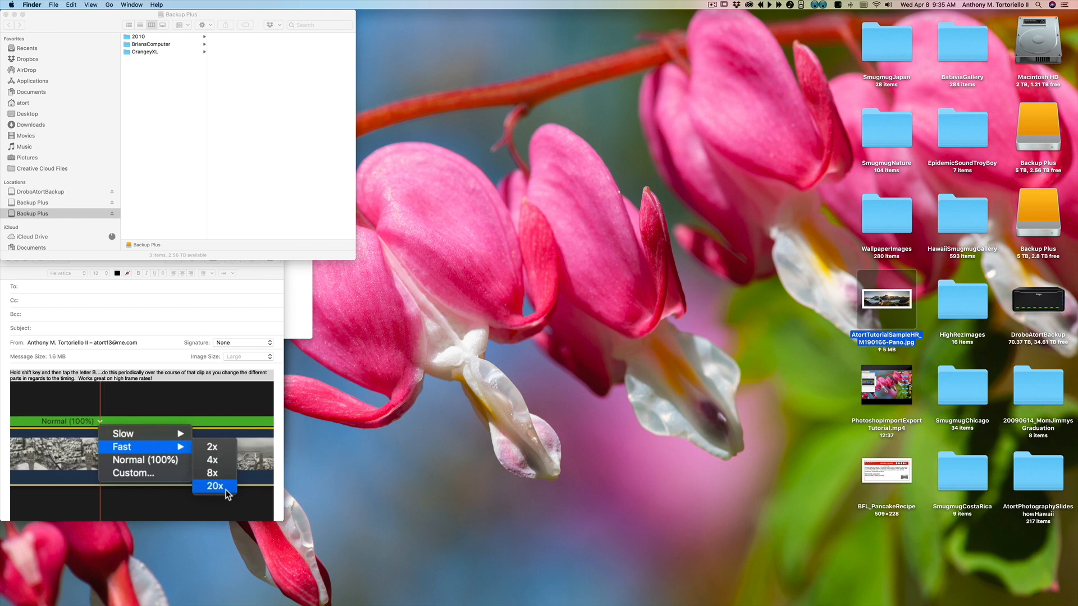
{"action": "key", "text": "space"}
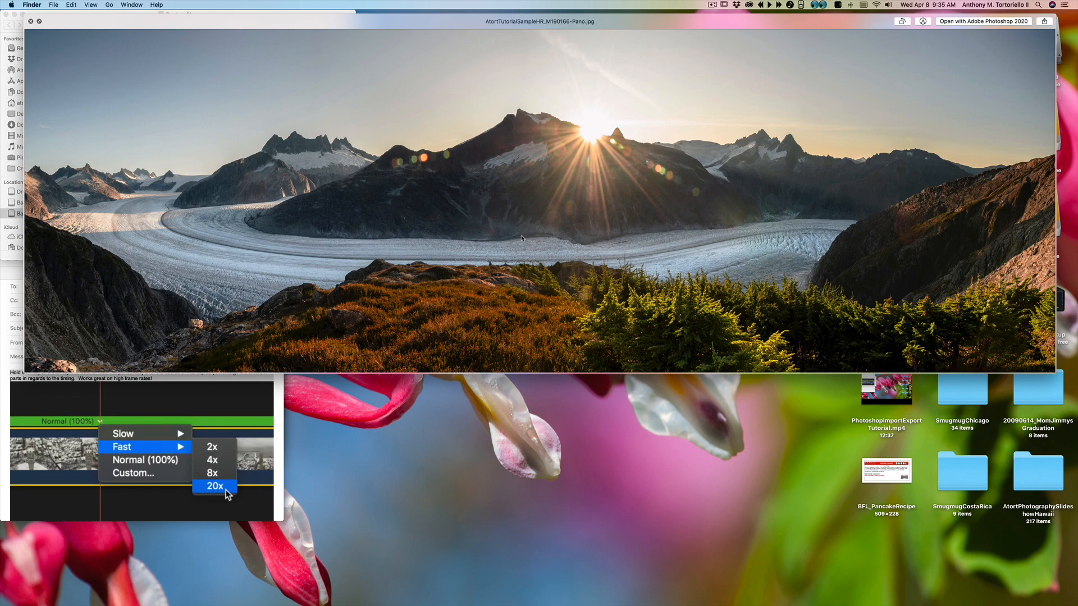
{"action": "key", "text": "space"}
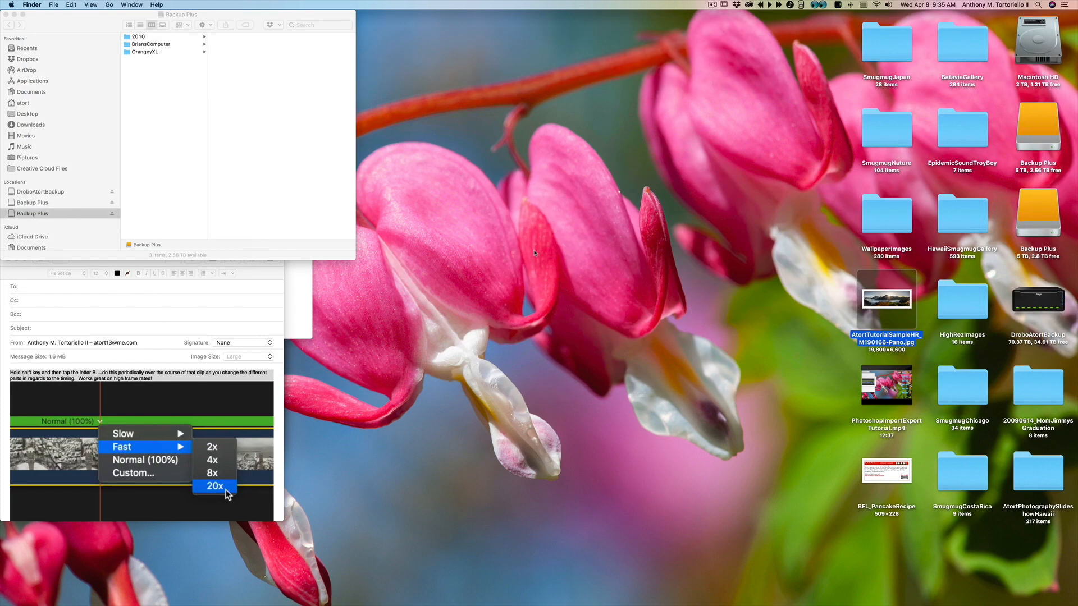
Step: Open the saved AtortTutorialSampleHR_M190166-Pano.jpg in Photoshop and switch between screen modes
{"action": "double_click", "coordinate": [884, 305]}
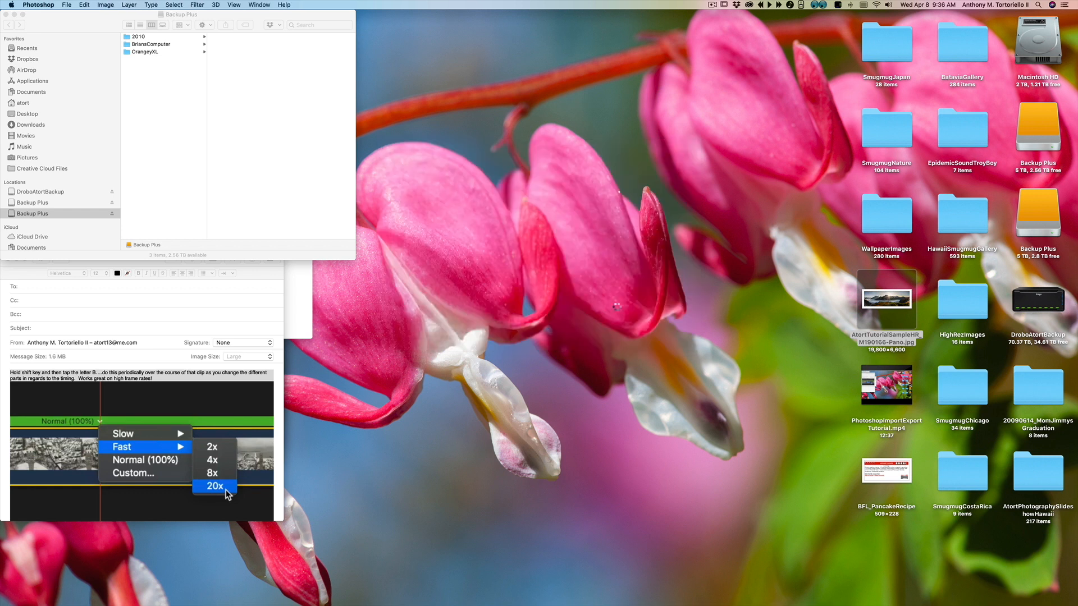
{"action": "key", "text": "f"}
{"action": "key", "text": "f"}
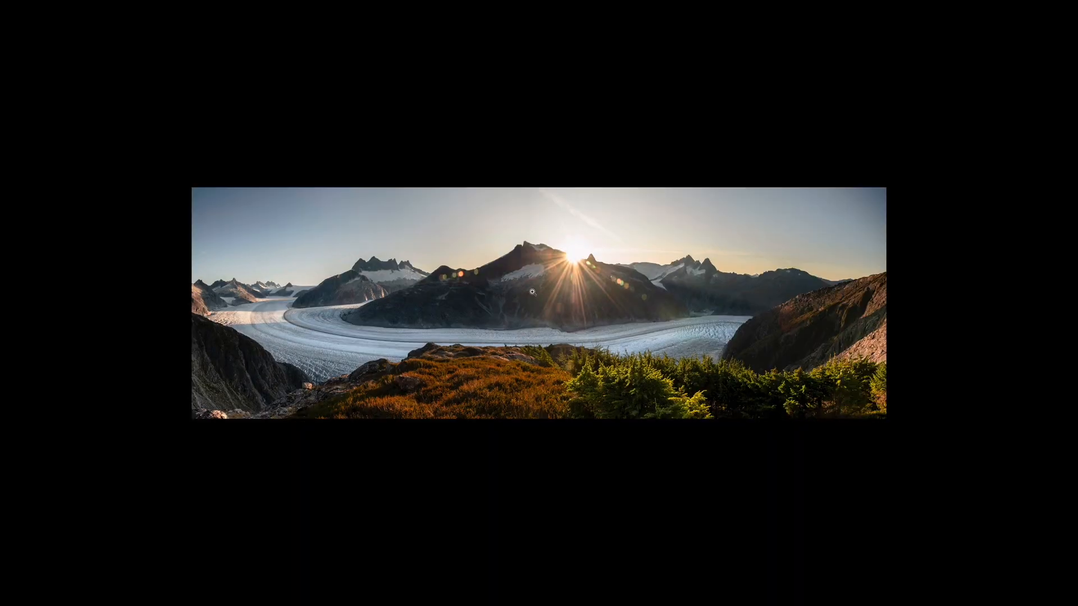
{"action": "left_click", "coordinate": [534, 300]}
{"action": "key", "text": "f"}
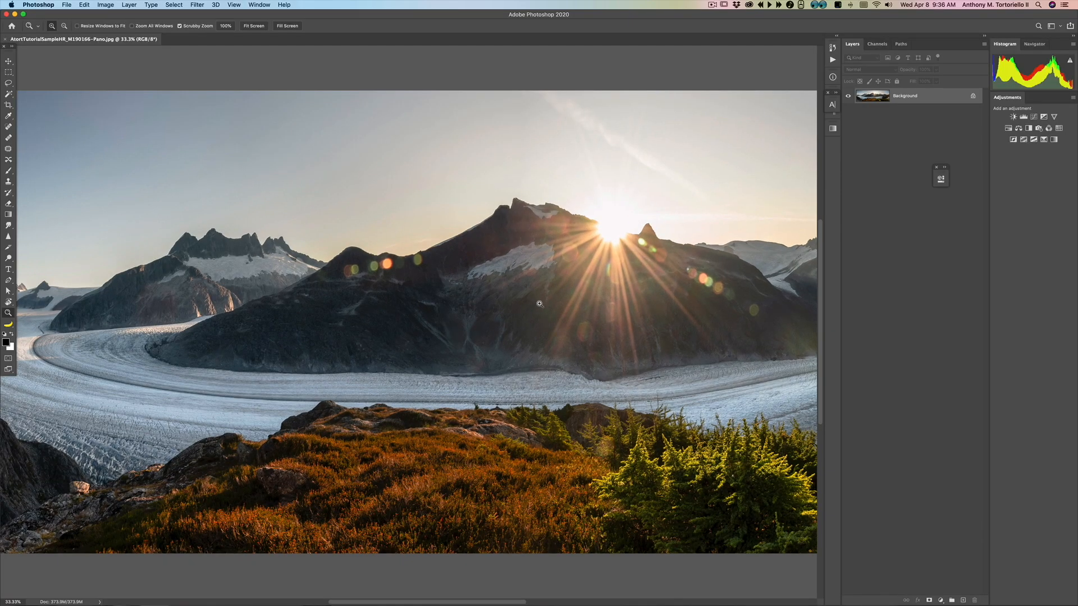
{"action": "key", "text": "alt"}
Step: Review the Save As options for the opened panorama, then cancel without saving
{"action": "key", "text": "super+shift+s"}
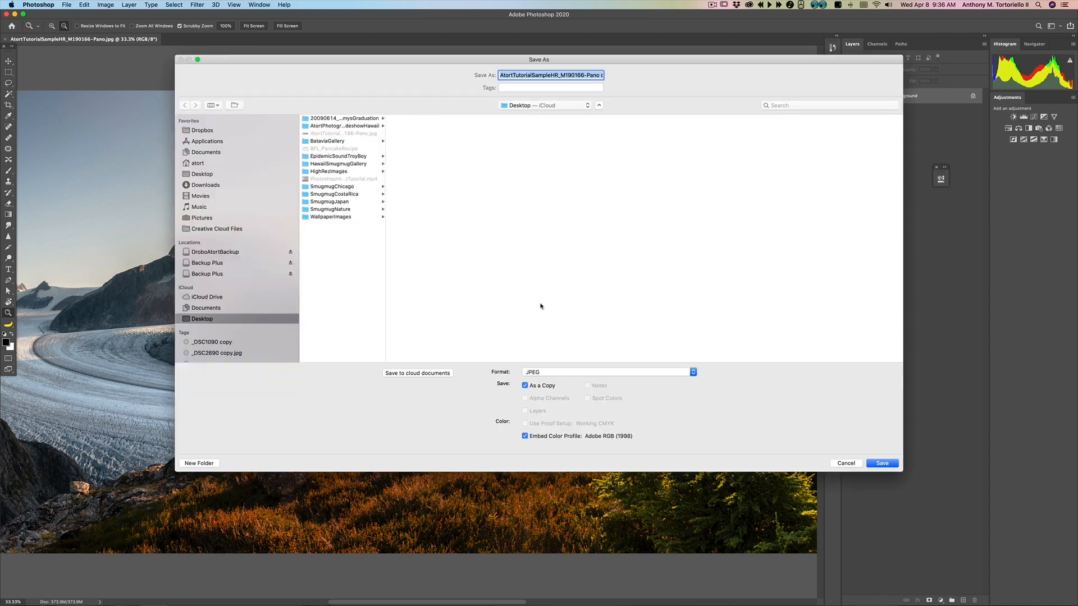
{"action": "left_click", "coordinate": [842, 462]}
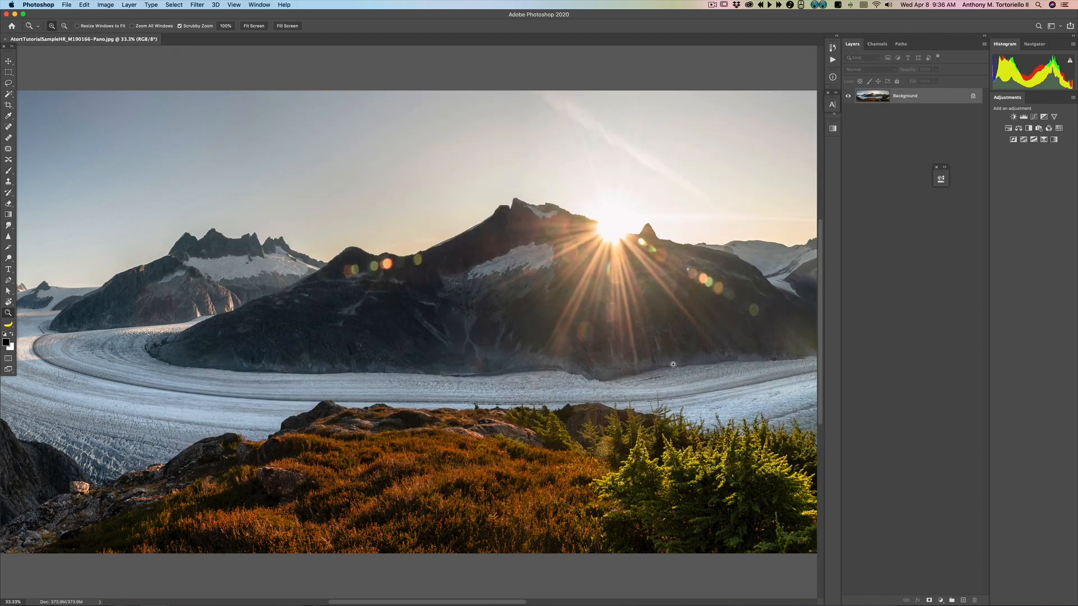
{"action": "left_click", "coordinate": [105, 5]}
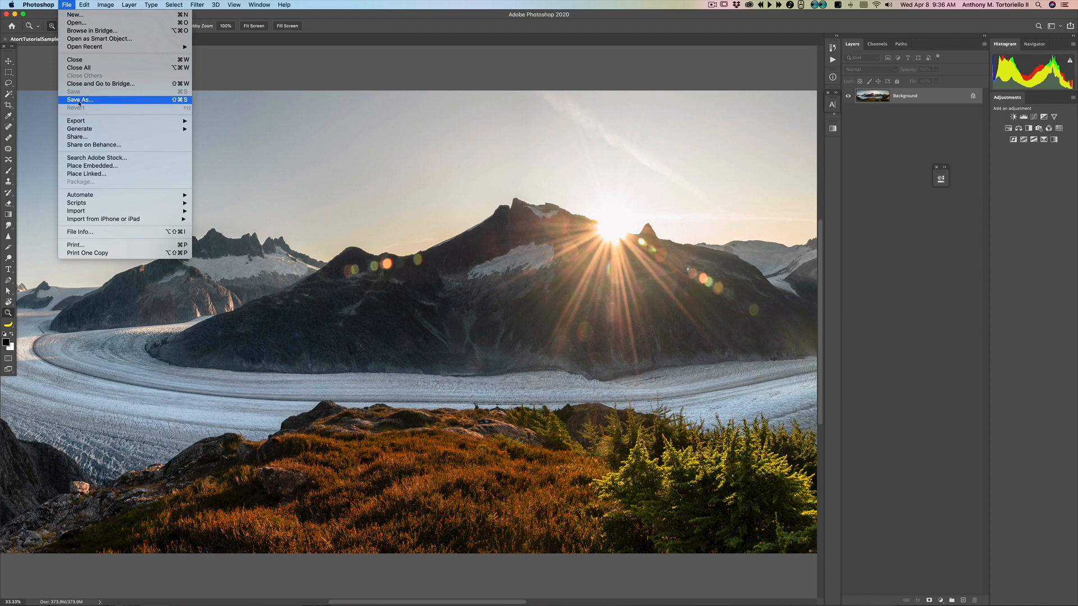
{"action": "left_click", "coordinate": [78, 100]}
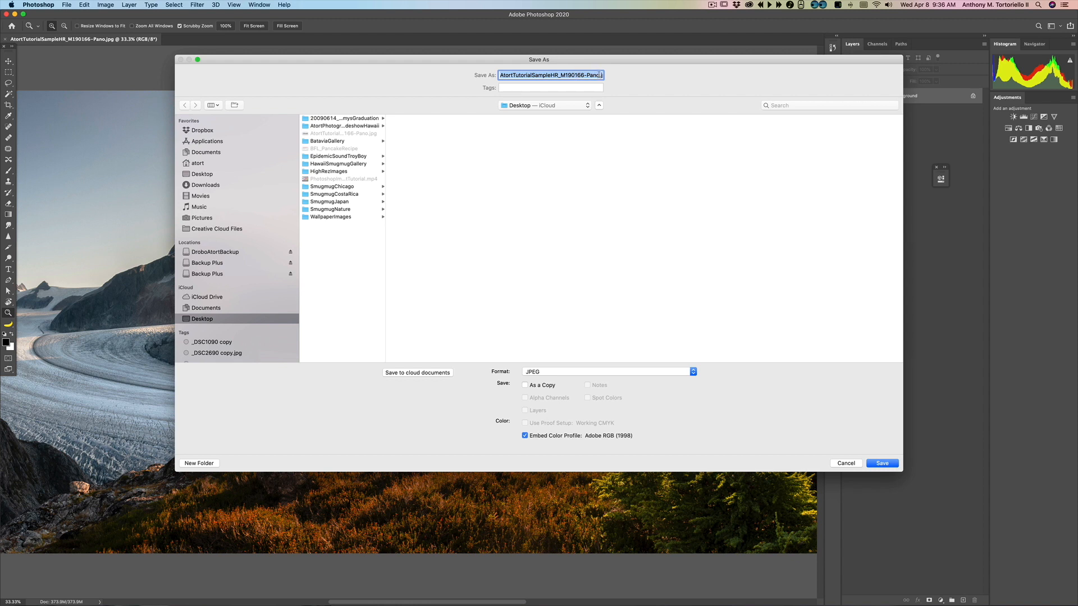
{"action": "key", "text": "Right"}
{"action": "left_click_drag", "start_coordinate": [582, 63], "coordinate": [573, 51]}
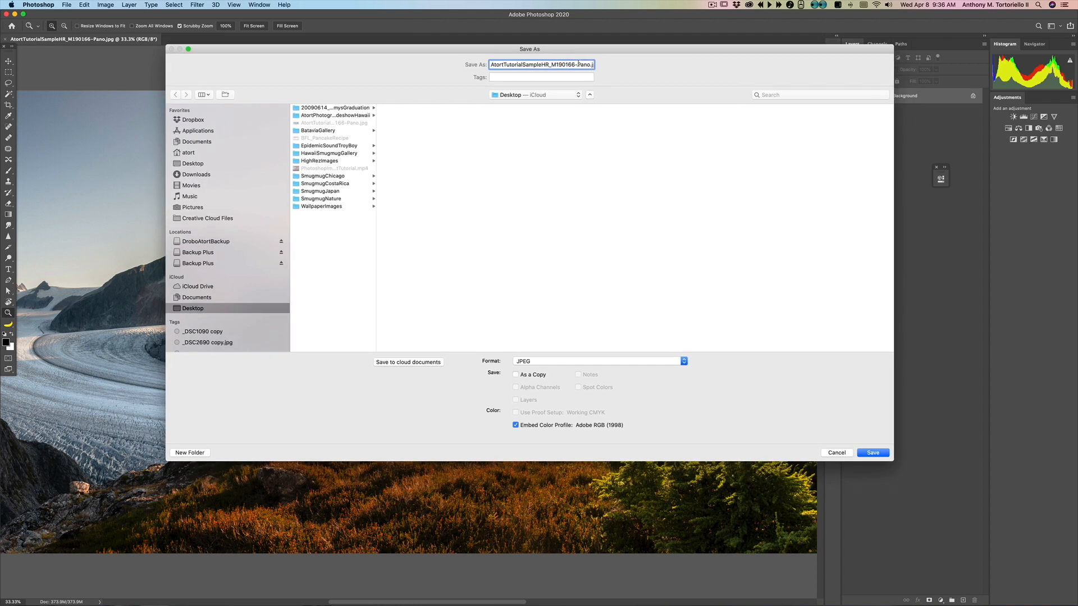
{"action": "left_click", "coordinate": [842, 451]}
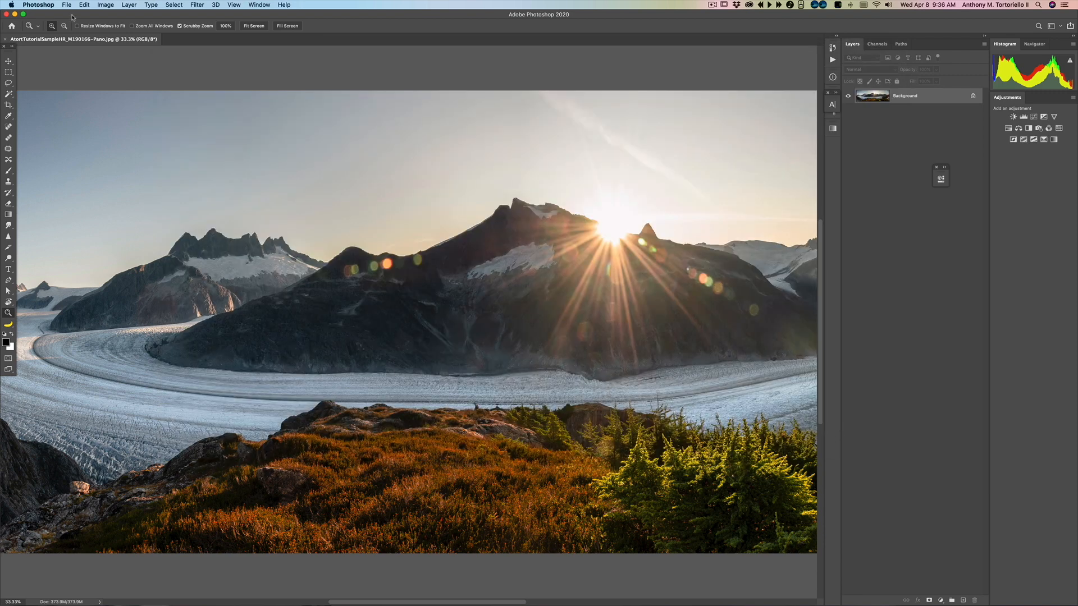
Step: Hide Photoshop to return to the desktop
{"action": "left_click", "coordinate": [39, 4]}
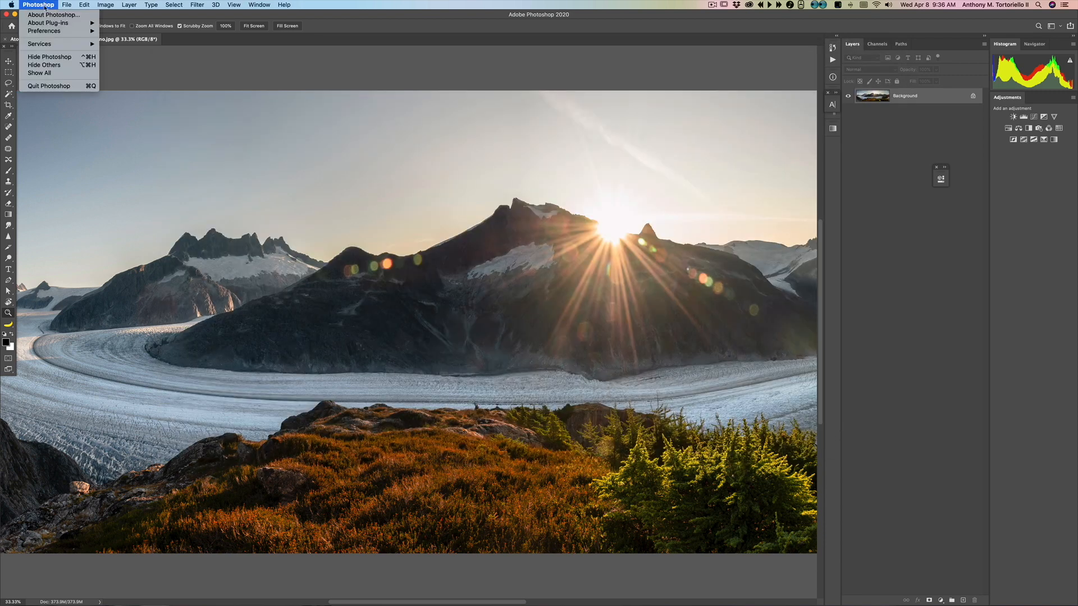
{"action": "left_click", "coordinate": [54, 58]}
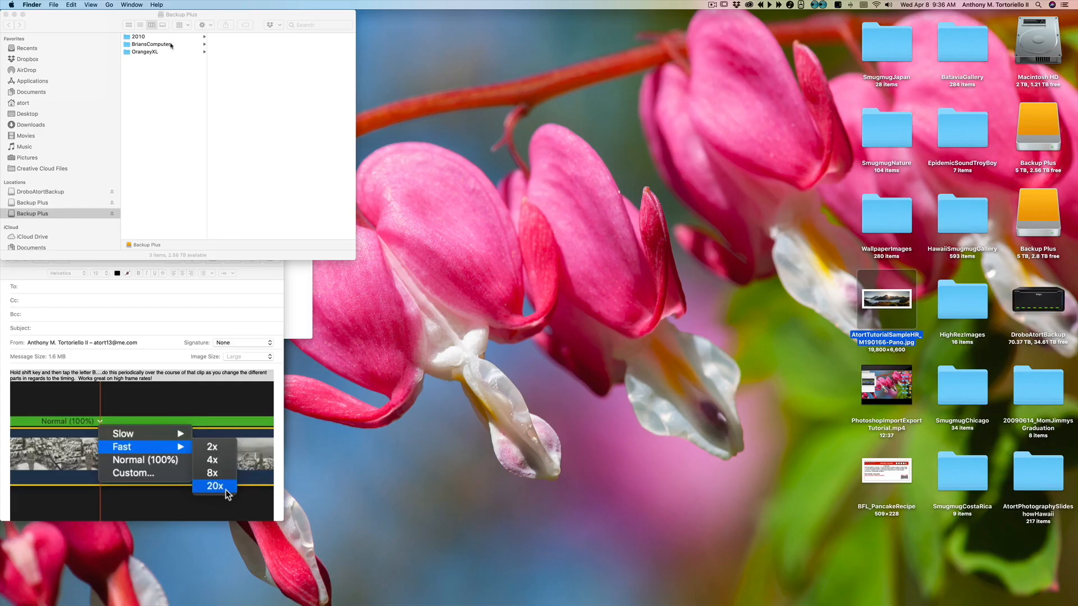